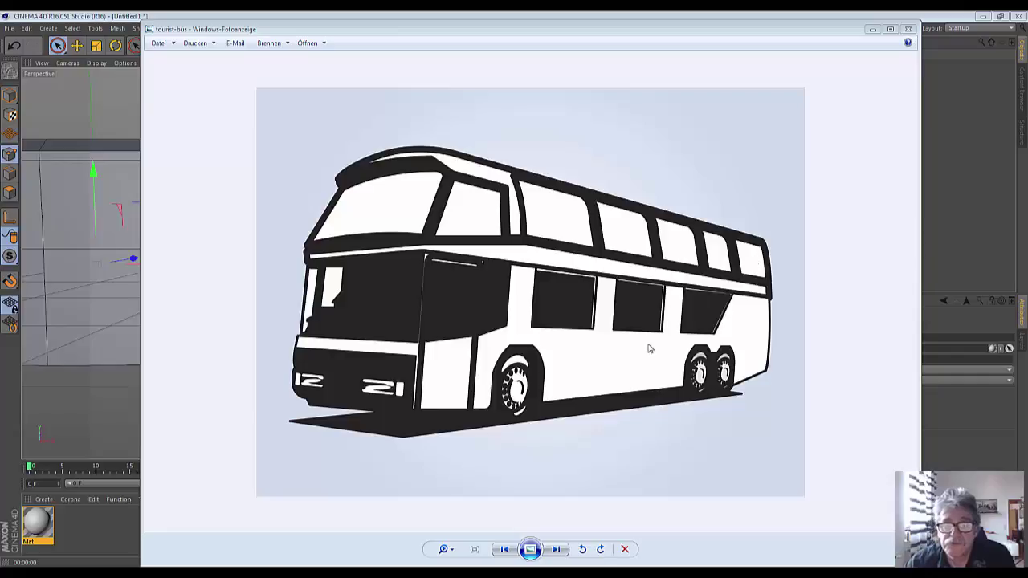
Minimize the tourist-bus reference picture in Windows Photo Viewer
click(873, 29)
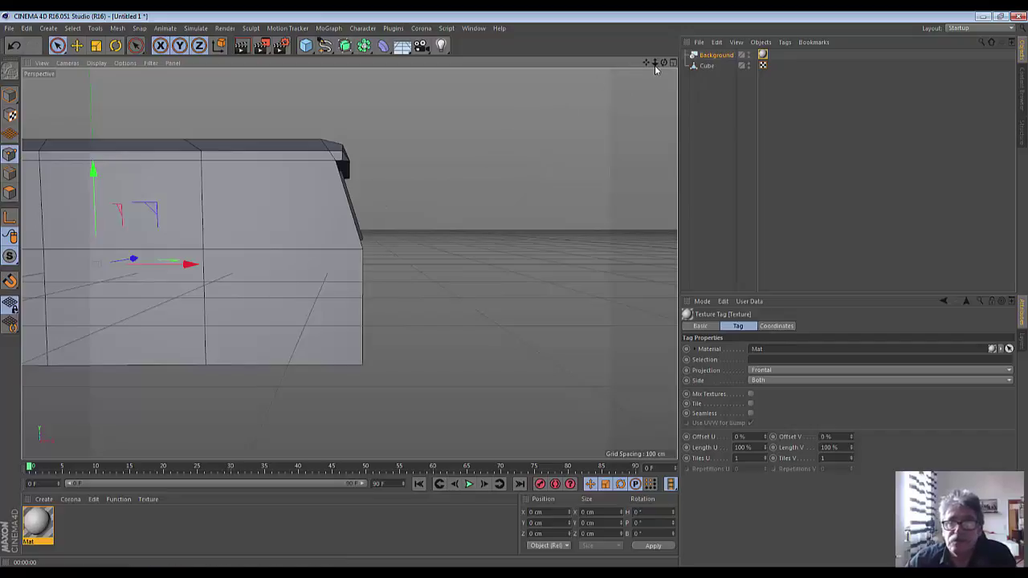
Maximize the Front view, zoom out on the bus body and shift the axis left along X
drag(648, 62, 349, 264)
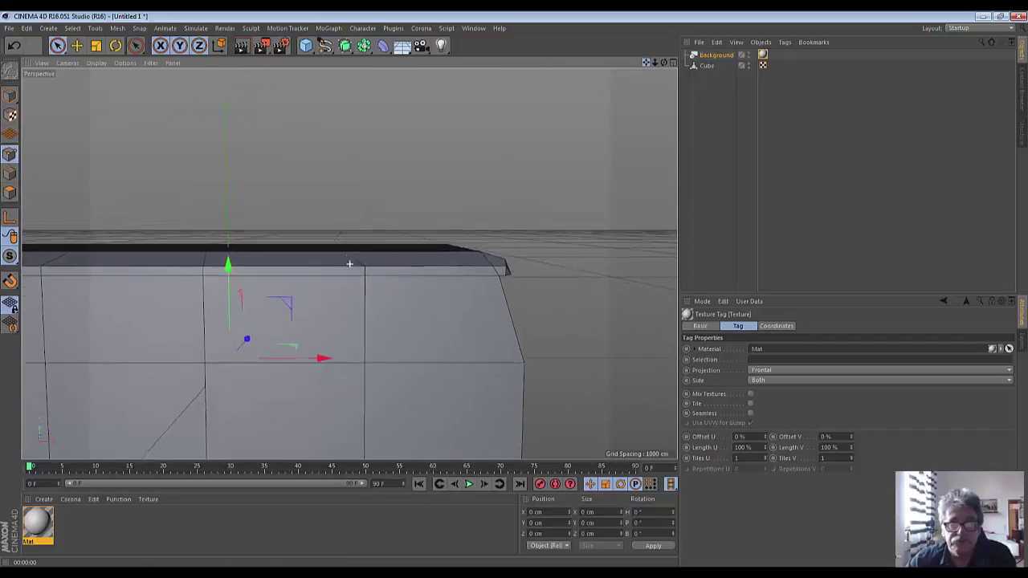
click(674, 62)
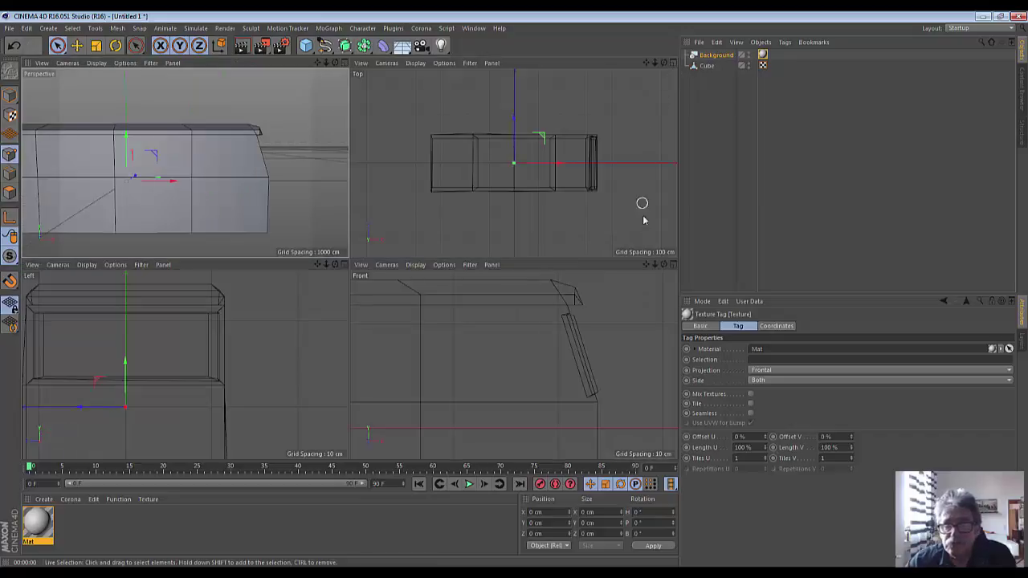
click(674, 265)
scroll(282, 250, down, 3)
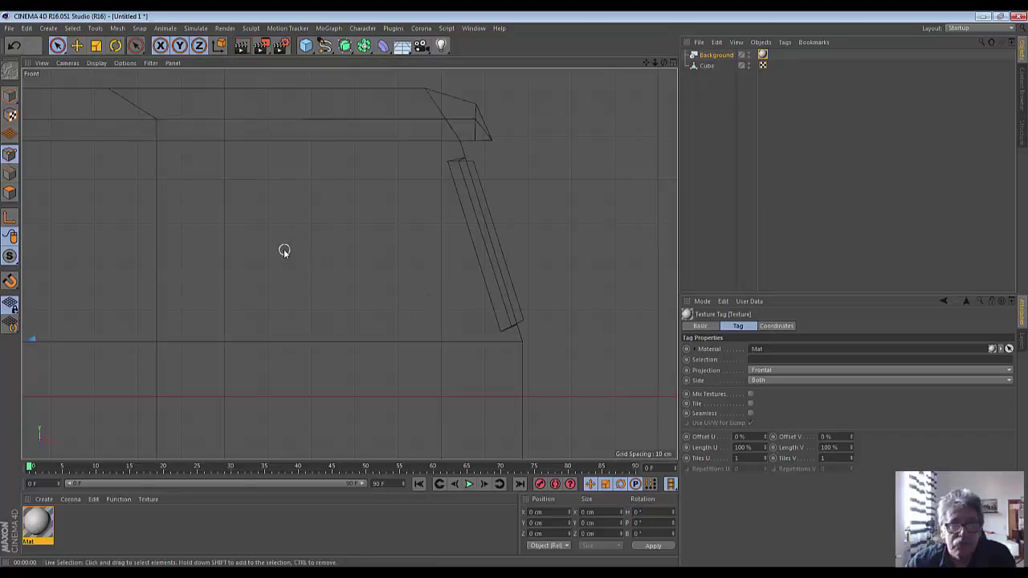
scroll(284, 273, down, 3)
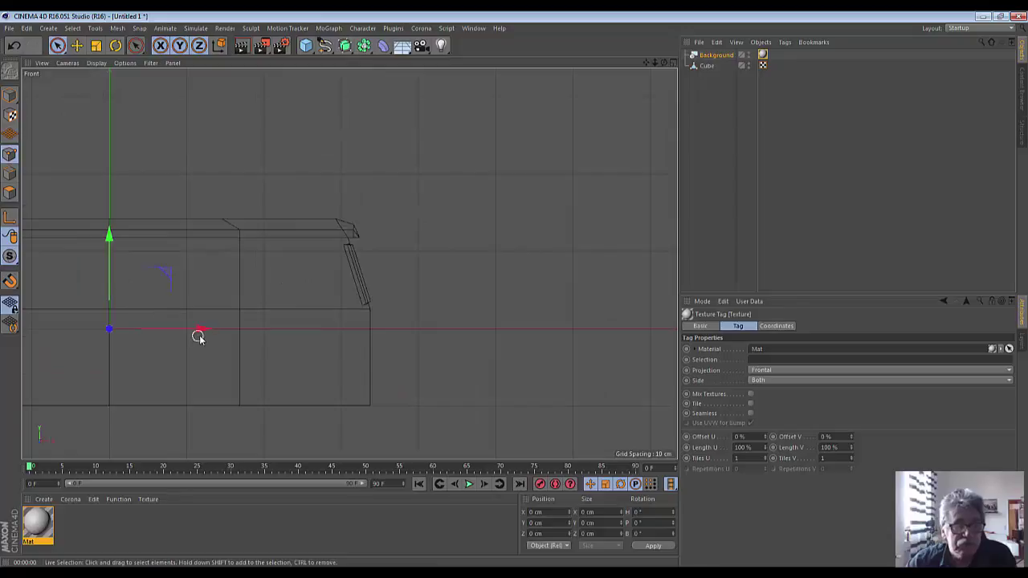
drag(201, 333, 183, 338)
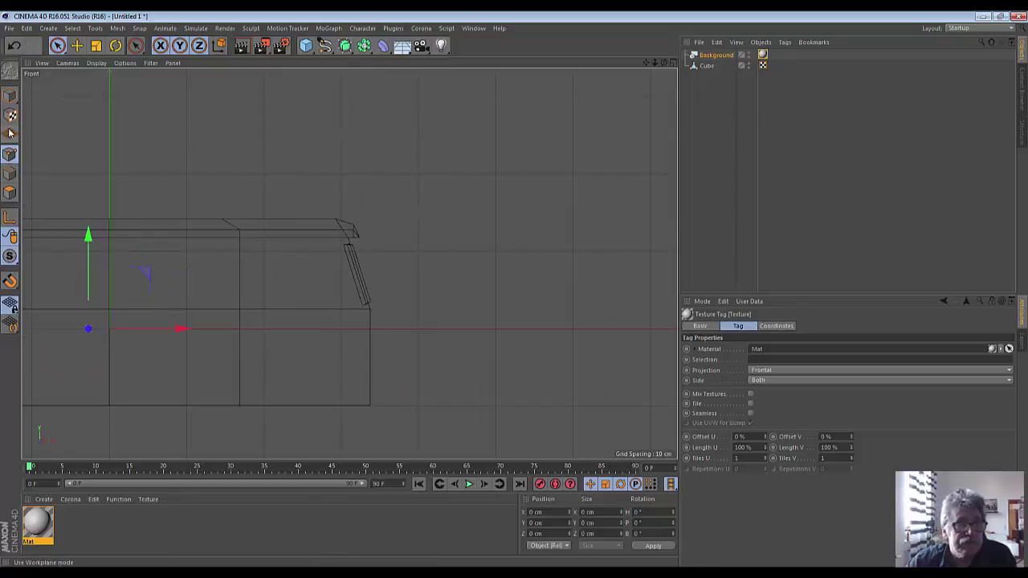
click(10, 158)
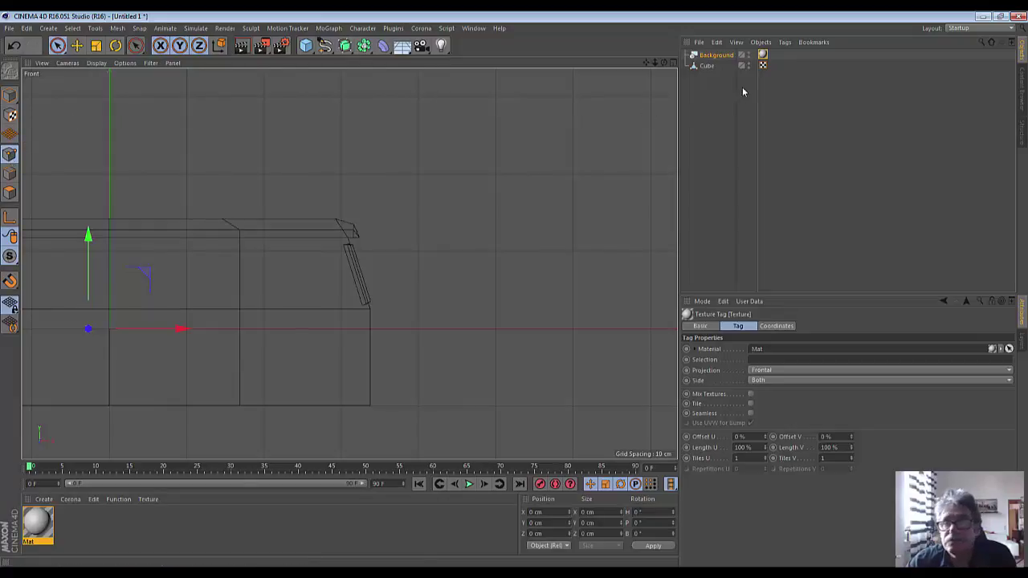
Select the Cube and move a top roof point about 22 cm right along X
click(707, 65)
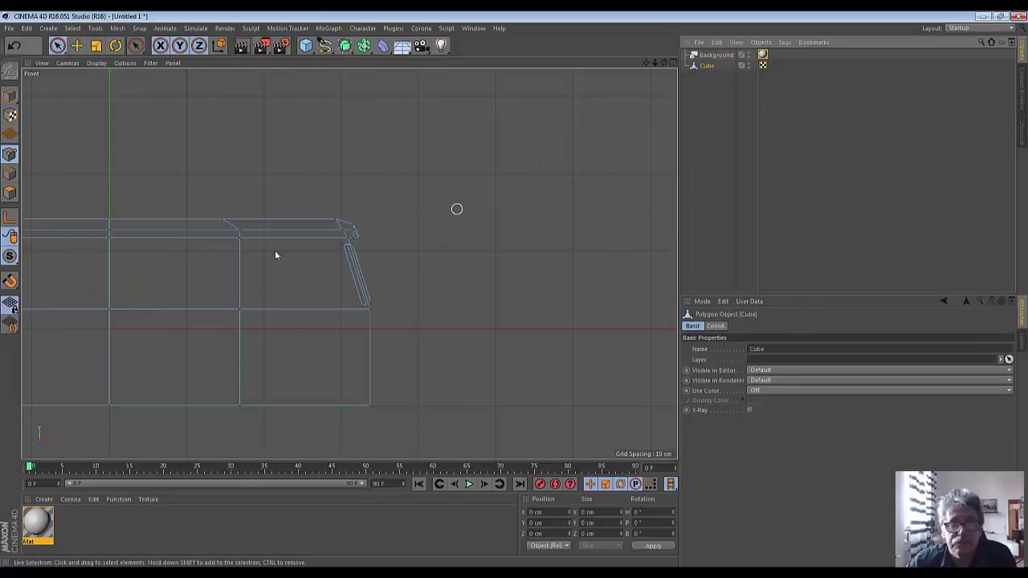
click(222, 219)
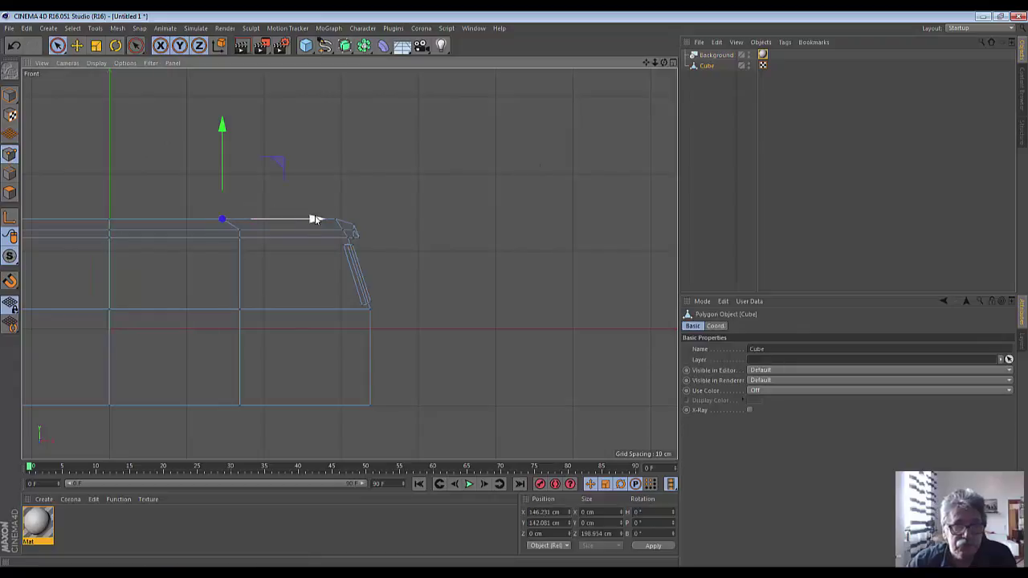
drag(314, 219, 334, 219)
click(306, 188)
Move the vertical pillar edge points about 23.5 cm right along X
drag(236, 197, 234, 419)
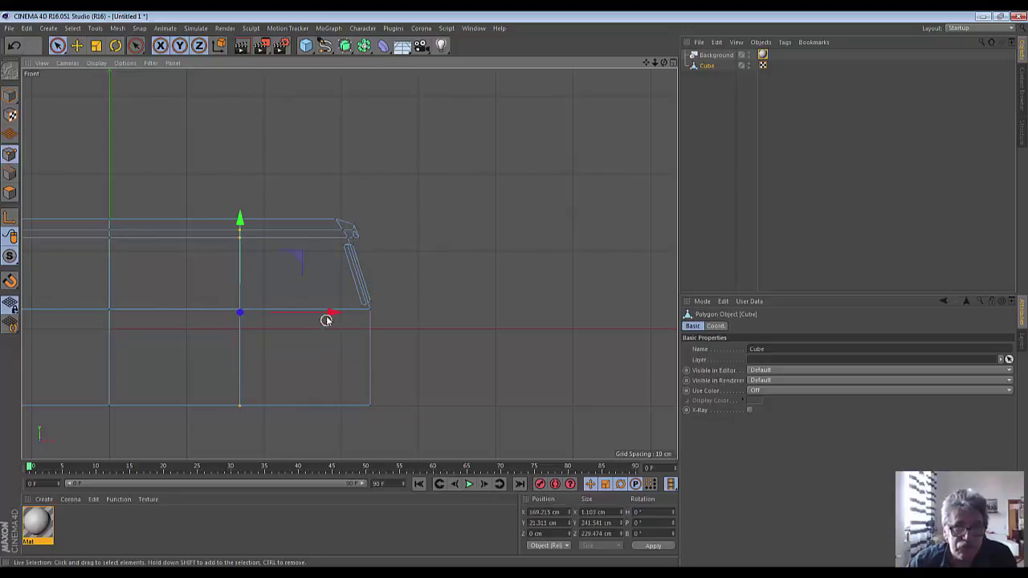
drag(333, 314, 357, 316)
click(450, 362)
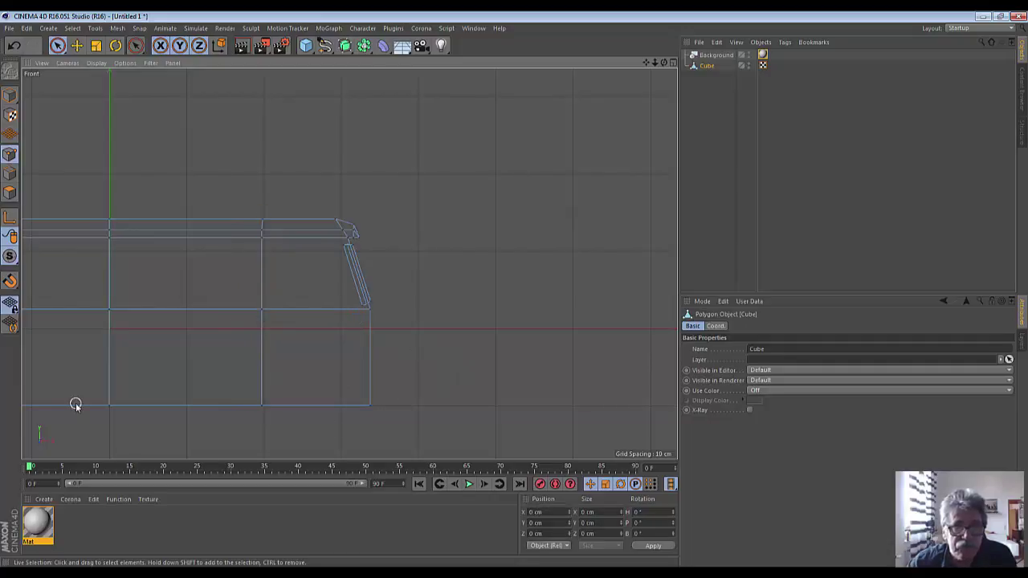
scroll(76, 405, up, 1)
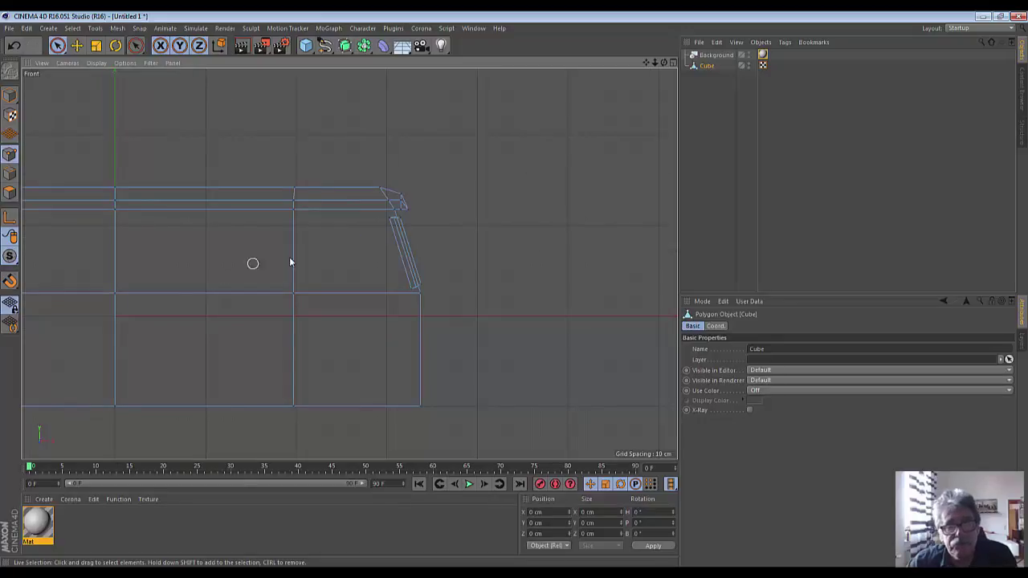
scroll(367, 268, down, 2)
scroll(367, 268, down, 1)
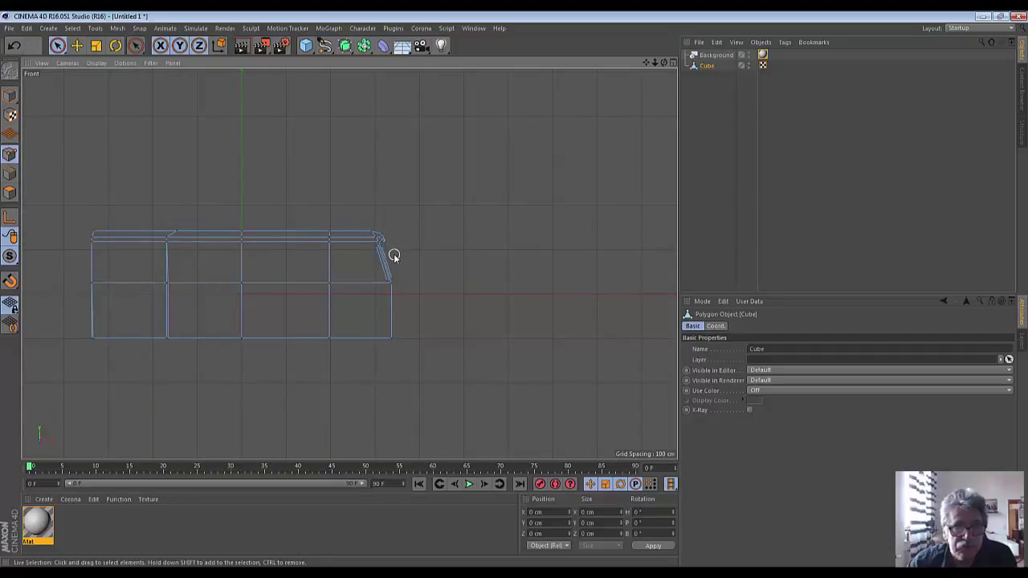
scroll(288, 281, up, 1)
scroll(282, 285, up, 1)
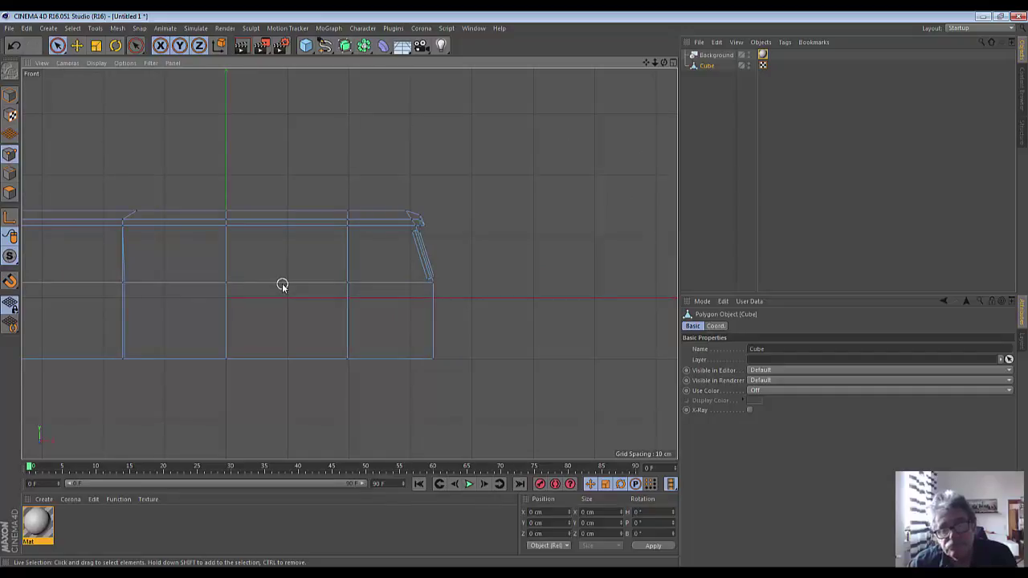
scroll(411, 268, down, 1)
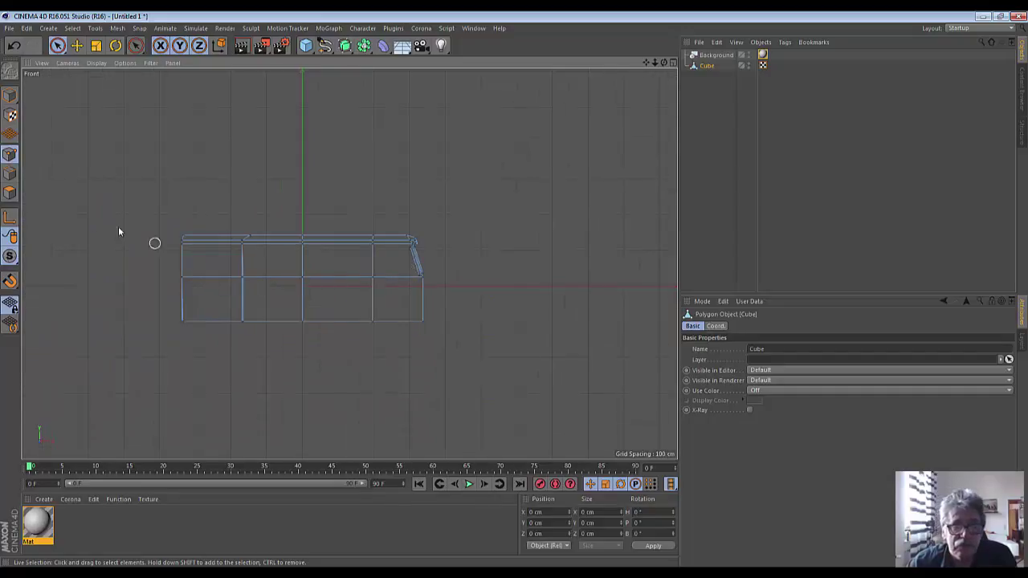
Use the Knife with Create N-gons on to slice a horizontal line across the bus side
right_click(509, 188)
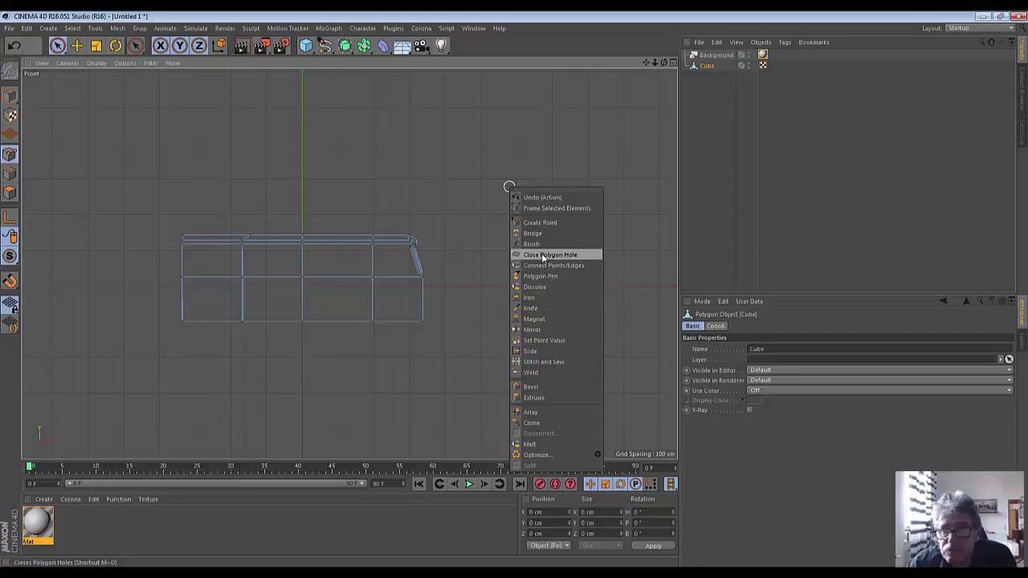
click(532, 309)
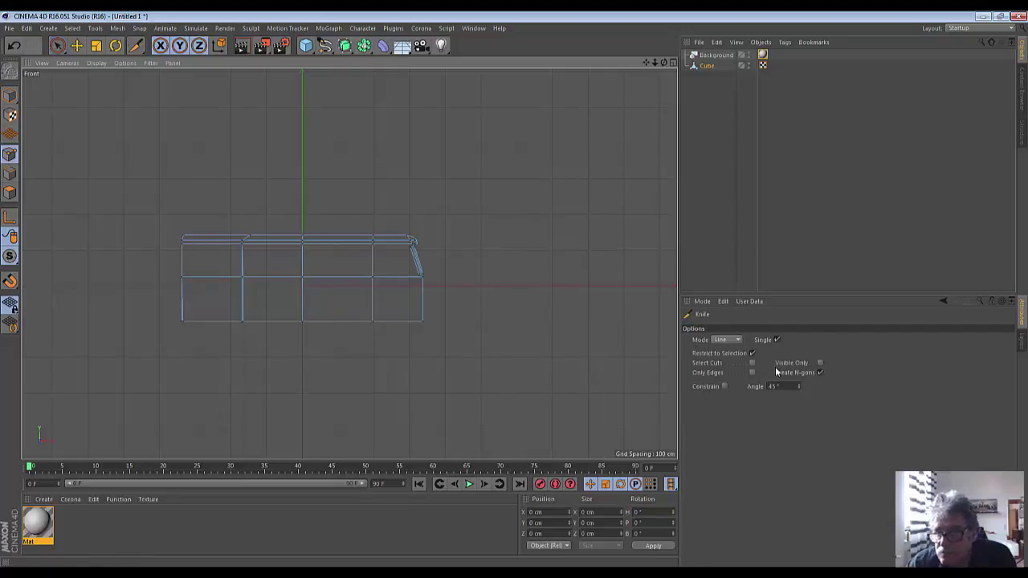
click(820, 373)
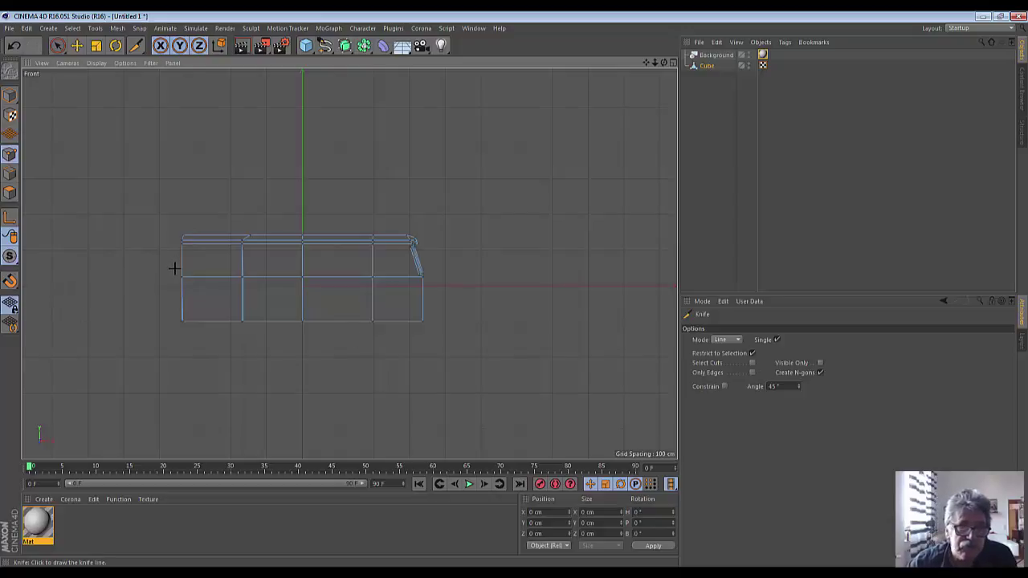
drag(175, 268, 466, 266)
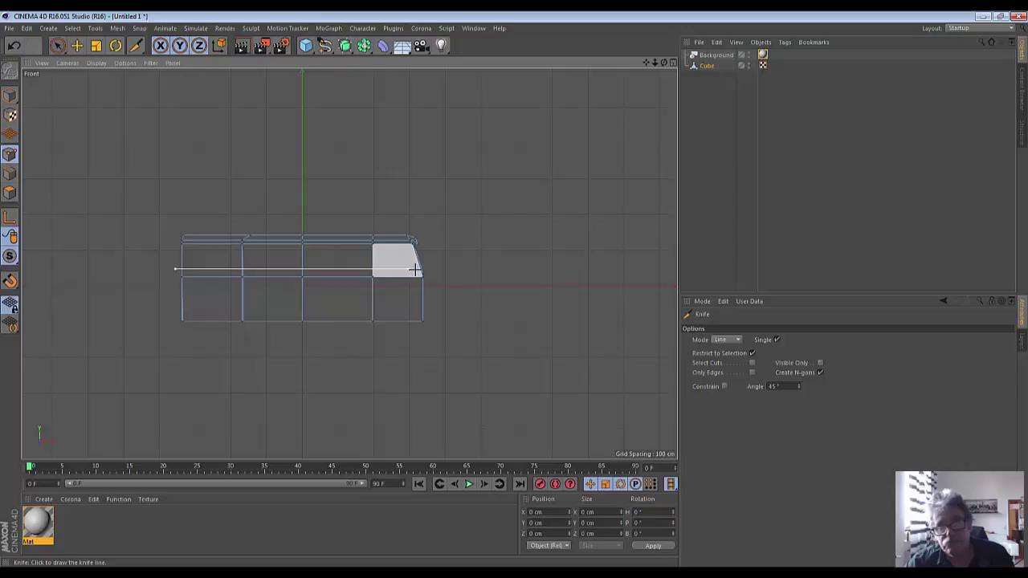
drag(430, 270, 430, 270)
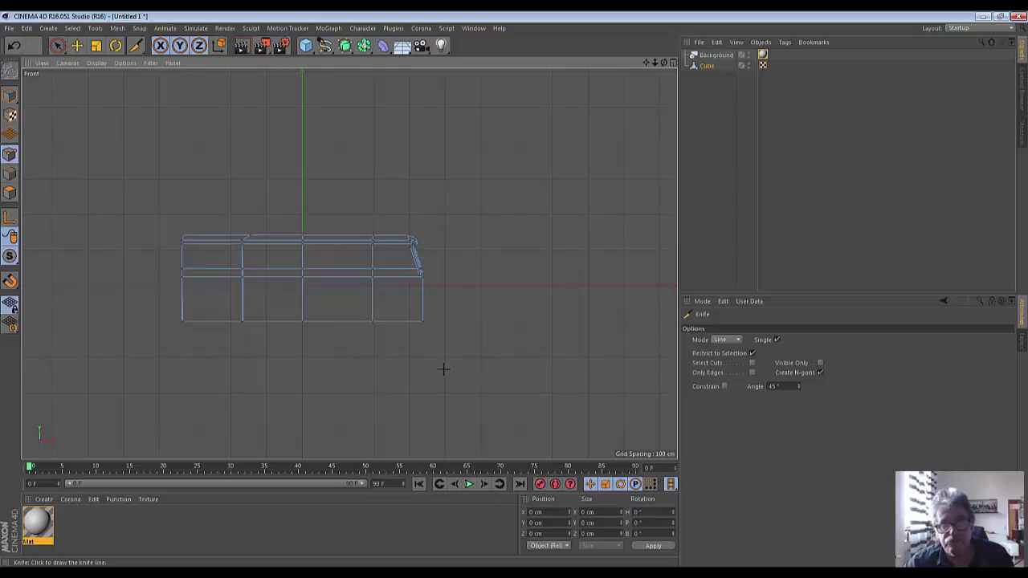
scroll(377, 363, up, 3)
scroll(377, 364, up, 1)
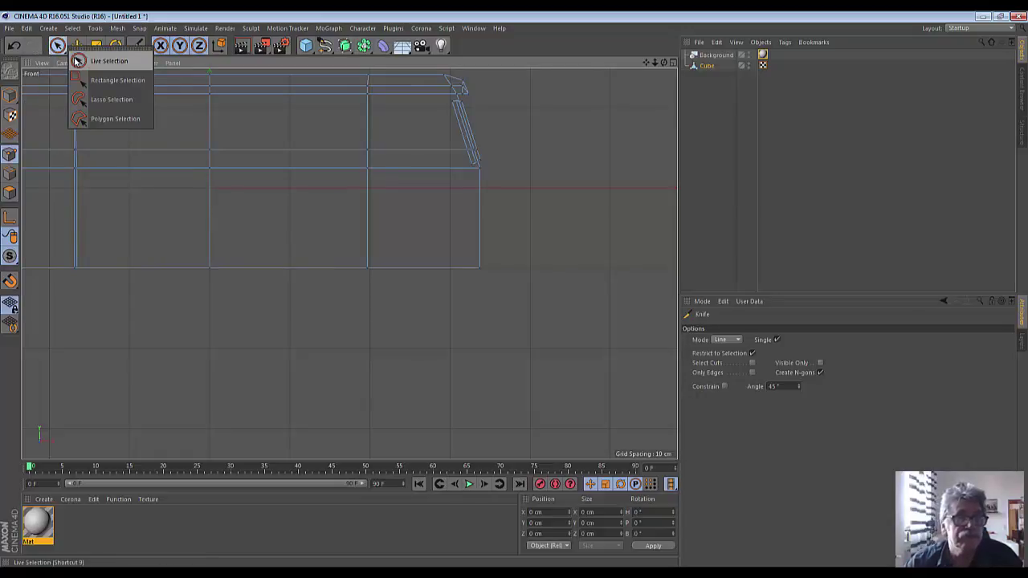
With Live Selection, raise the middle point of the new side line about 12.7 cm along Y
drag(52, 50, 78, 61)
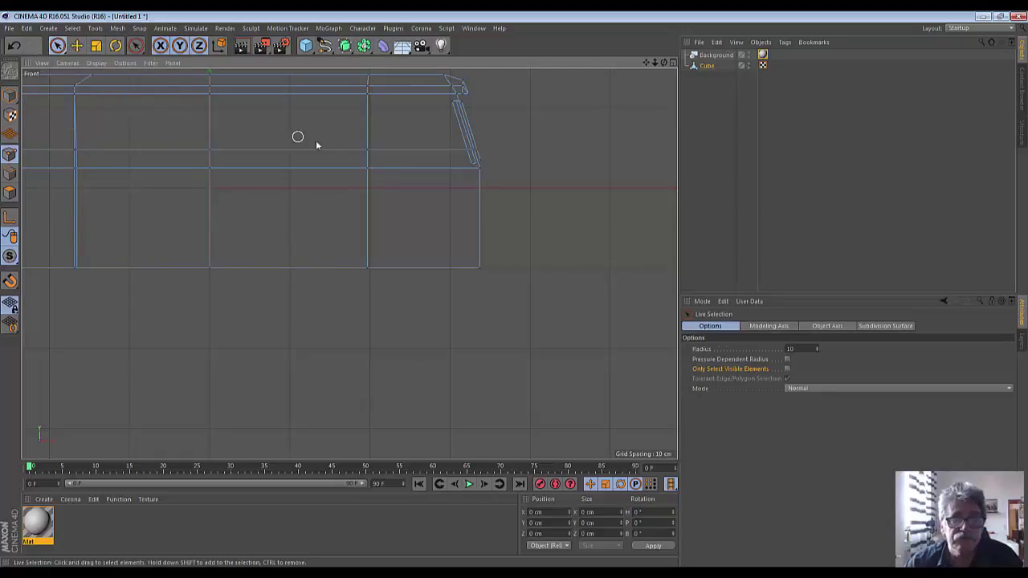
click(360, 151)
drag(367, 78, 367, 70)
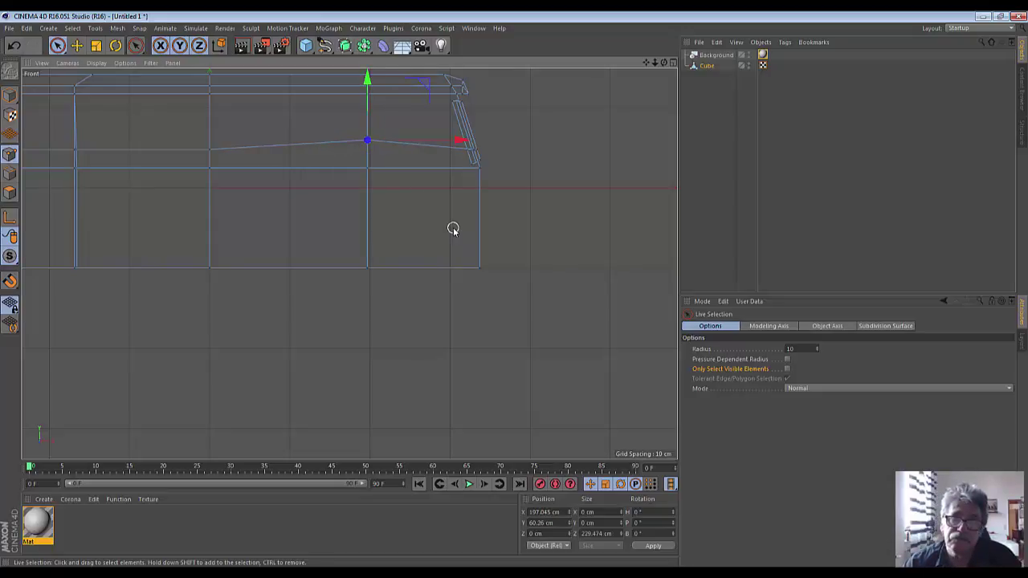
click(472, 150)
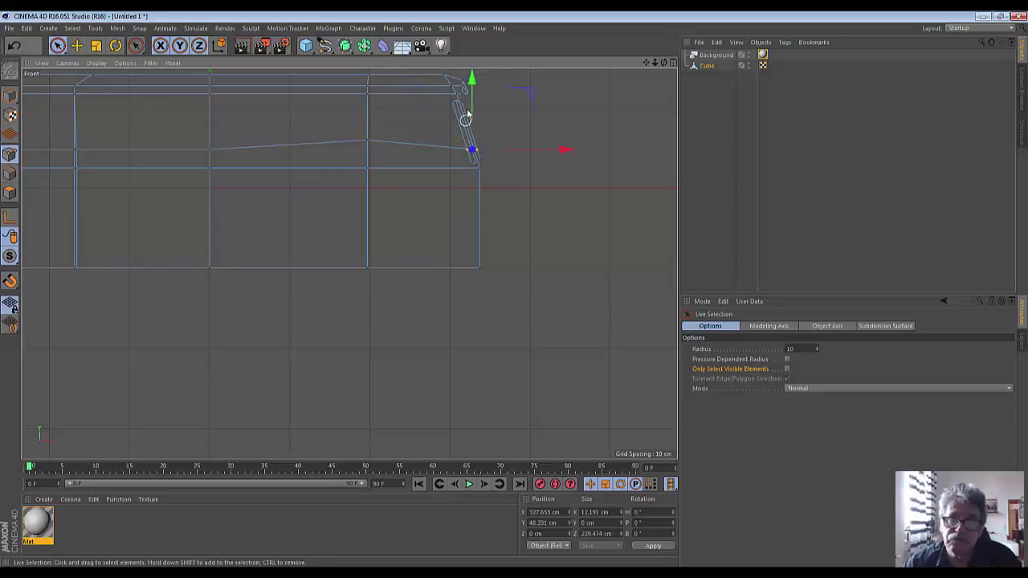
drag(472, 84, 476, 80)
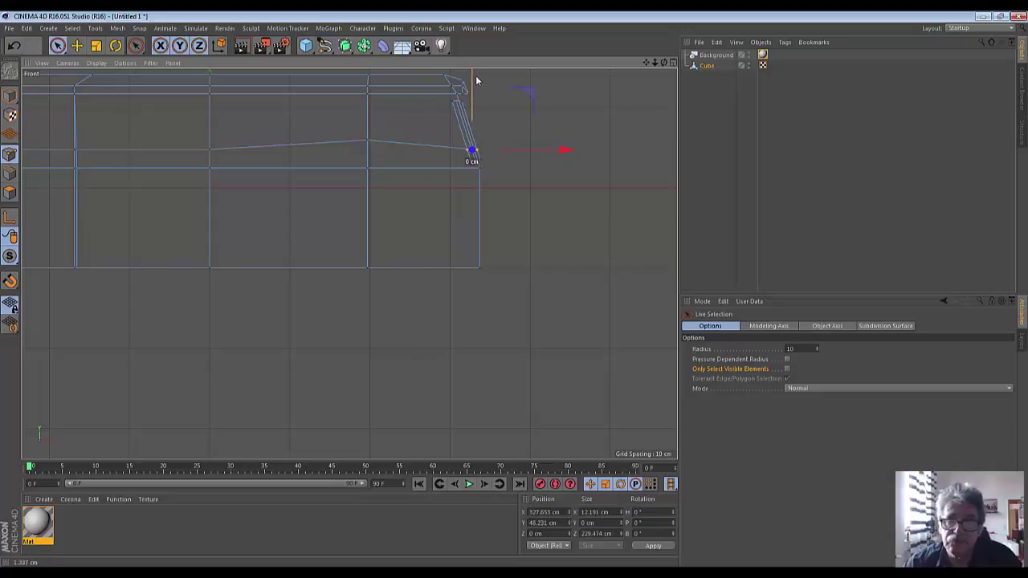
click(528, 191)
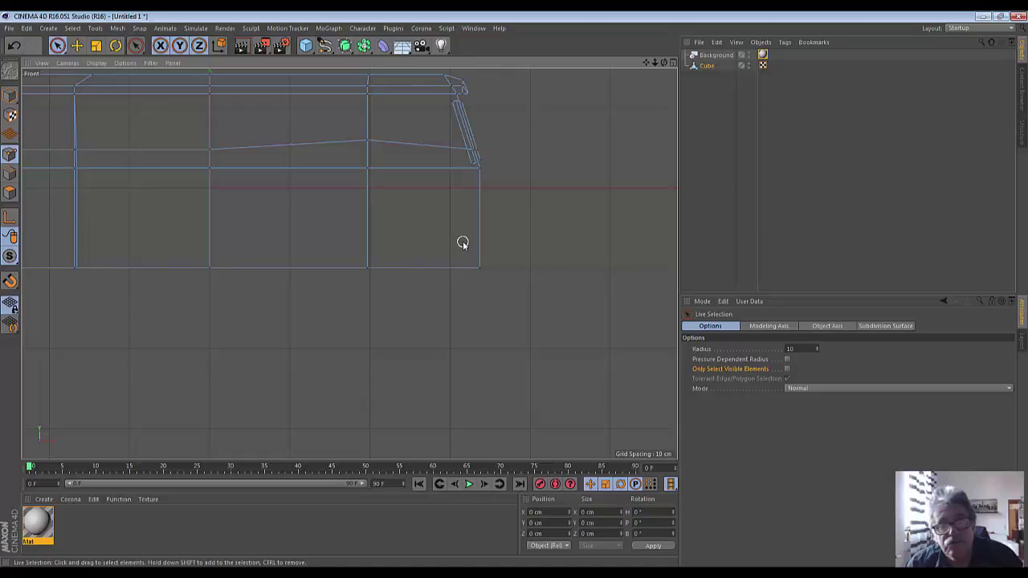
Maximize the perspective view, frame the bus body with H, and recheck the reference picture
drag(663, 62, 348, 263)
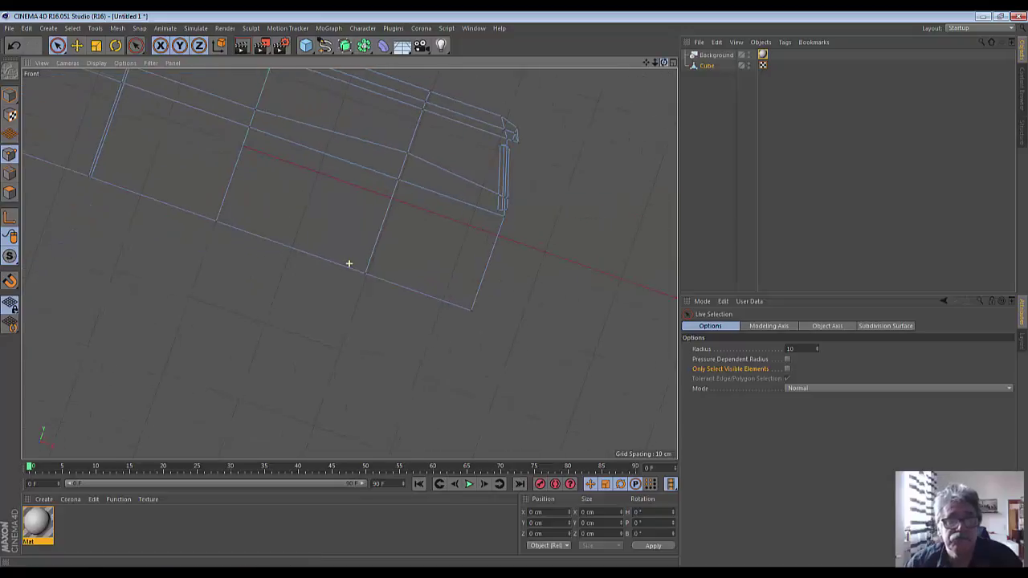
click(674, 62)
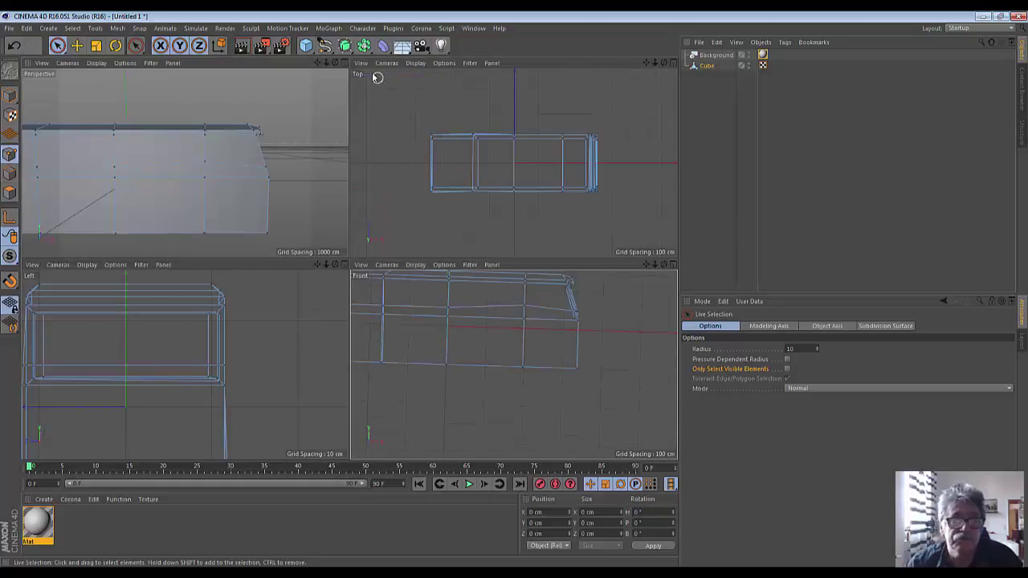
click(344, 63)
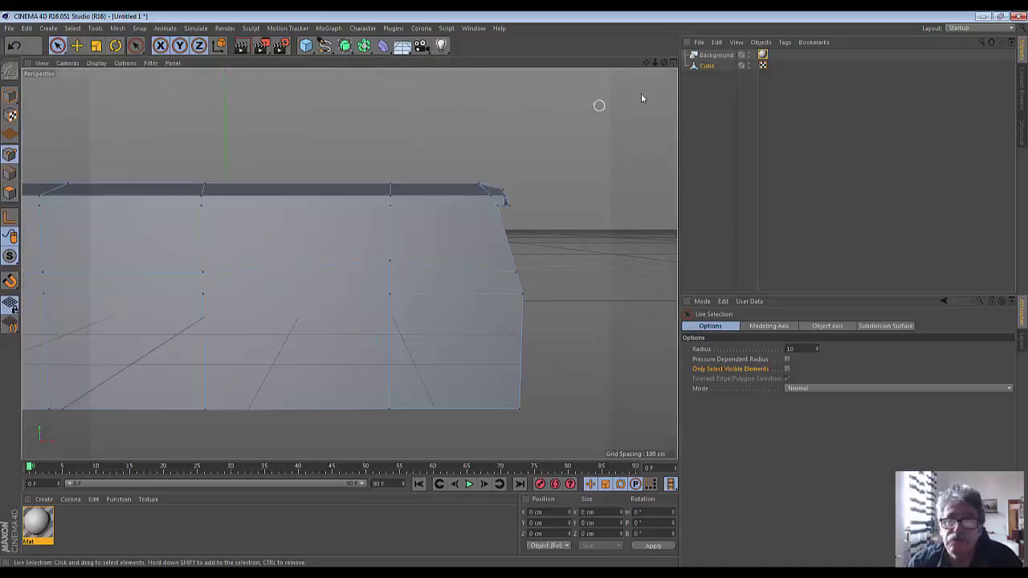
key(h)
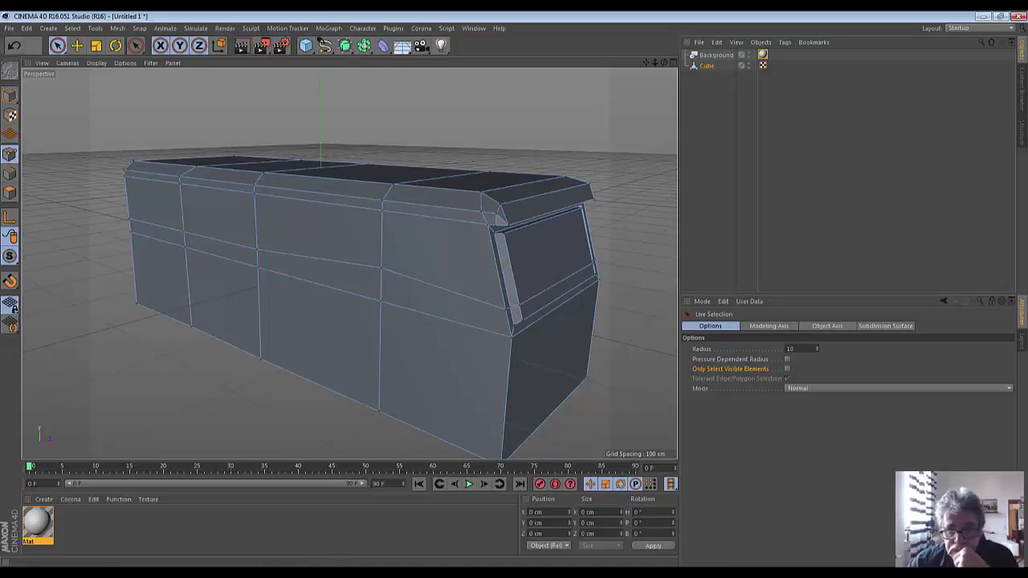
key(alt+Tab)
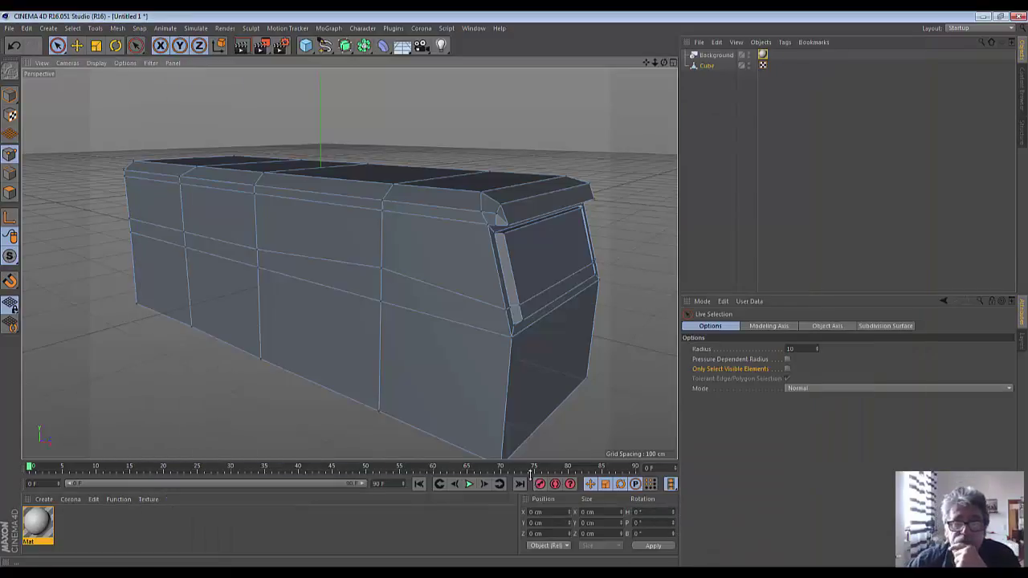
Maximize the Front view and zoom out so the whole bus fits
click(673, 62)
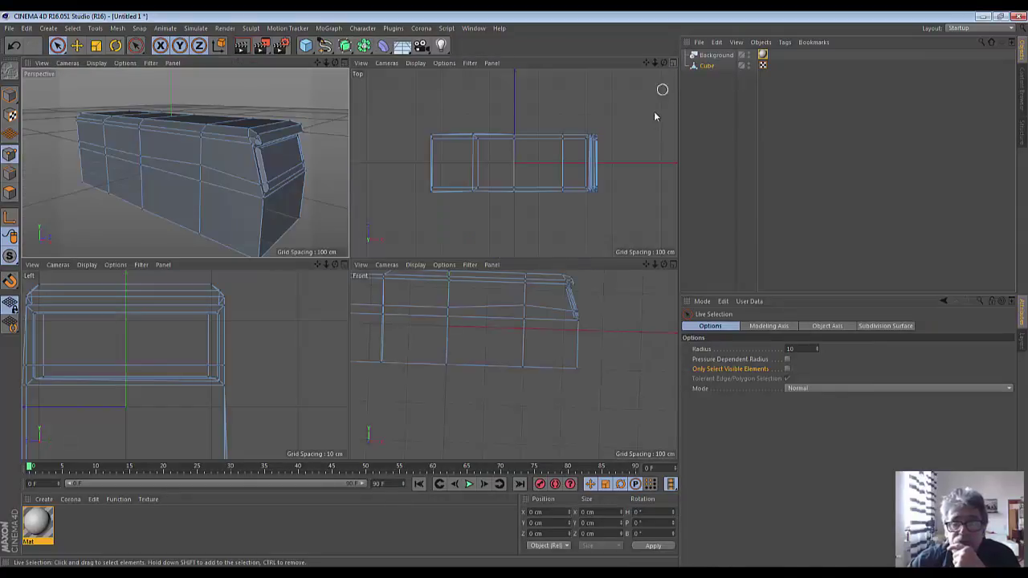
click(673, 264)
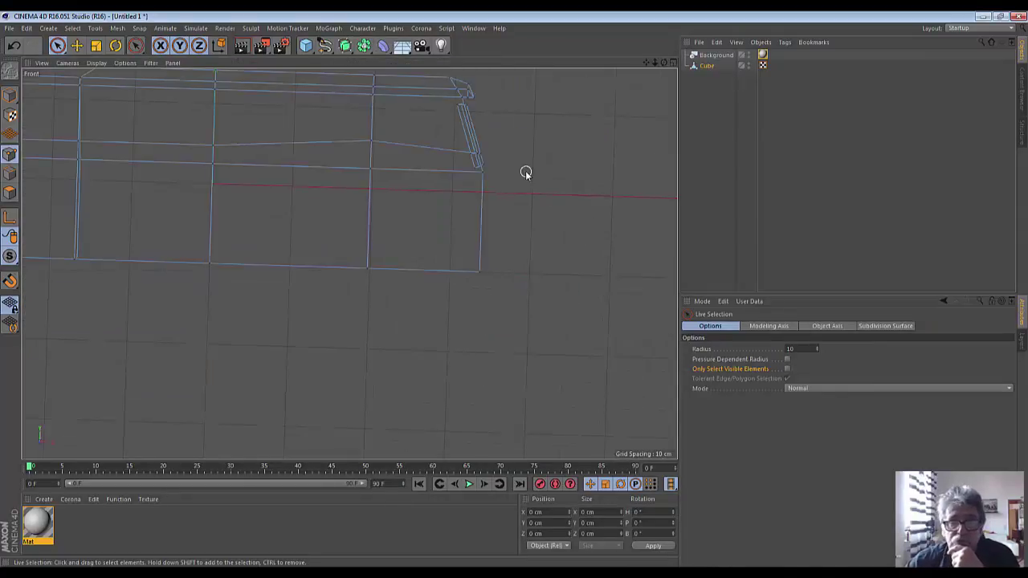
scroll(525, 170, down, 2)
scroll(525, 169, down, 2)
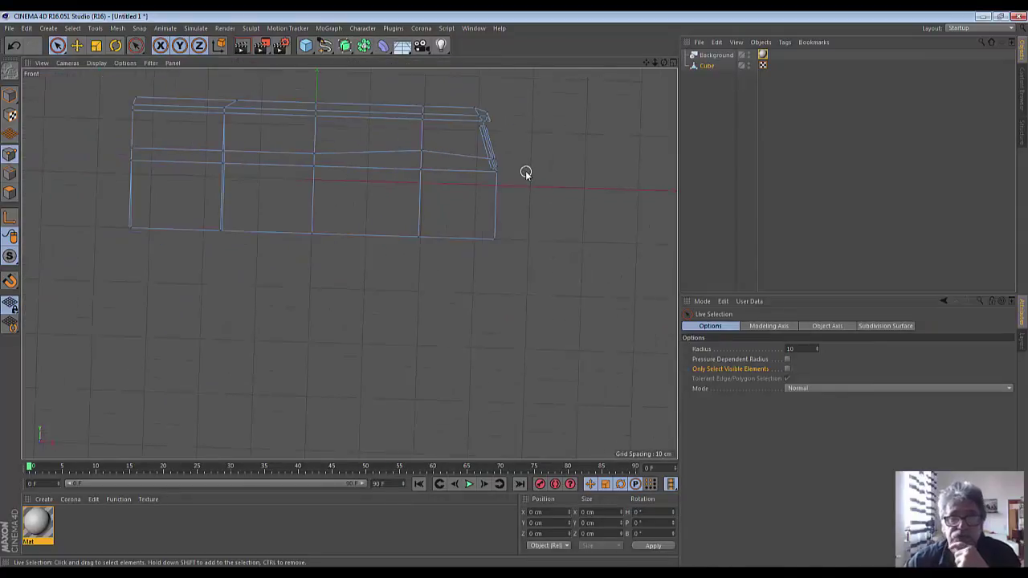
Knife a vertical cut through the bus body near the front
right_click(409, 87)
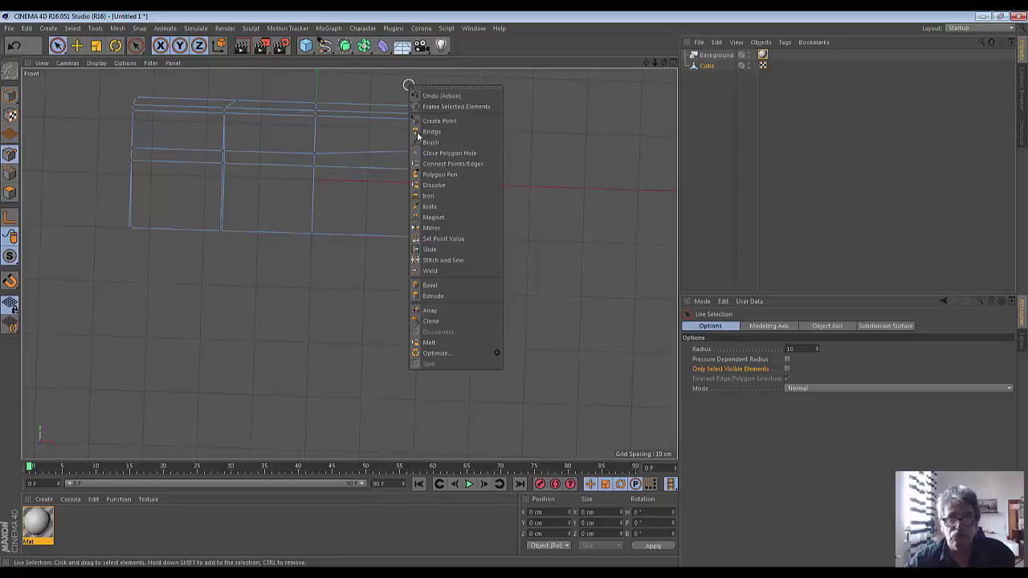
click(430, 206)
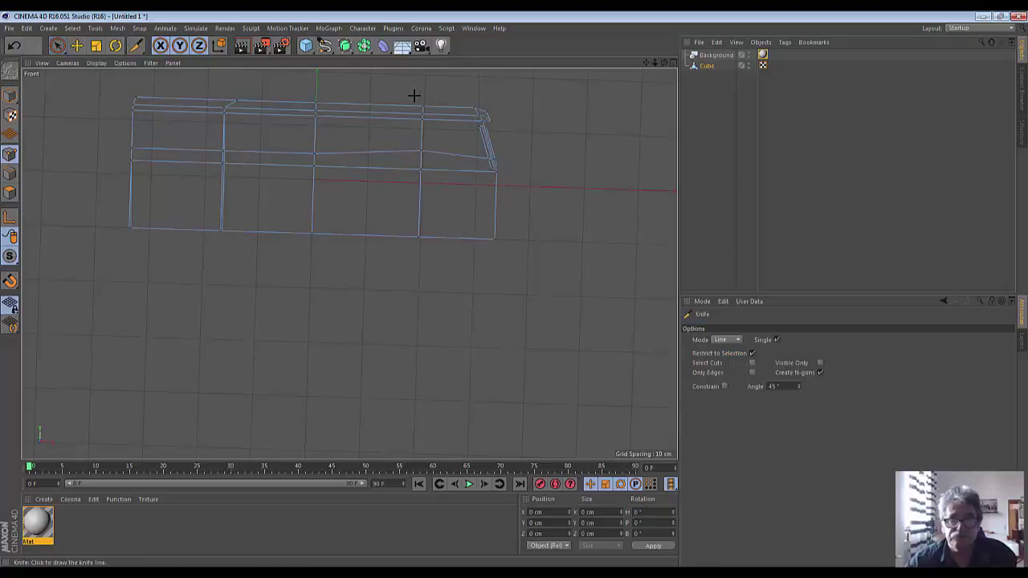
drag(413, 95, 409, 259)
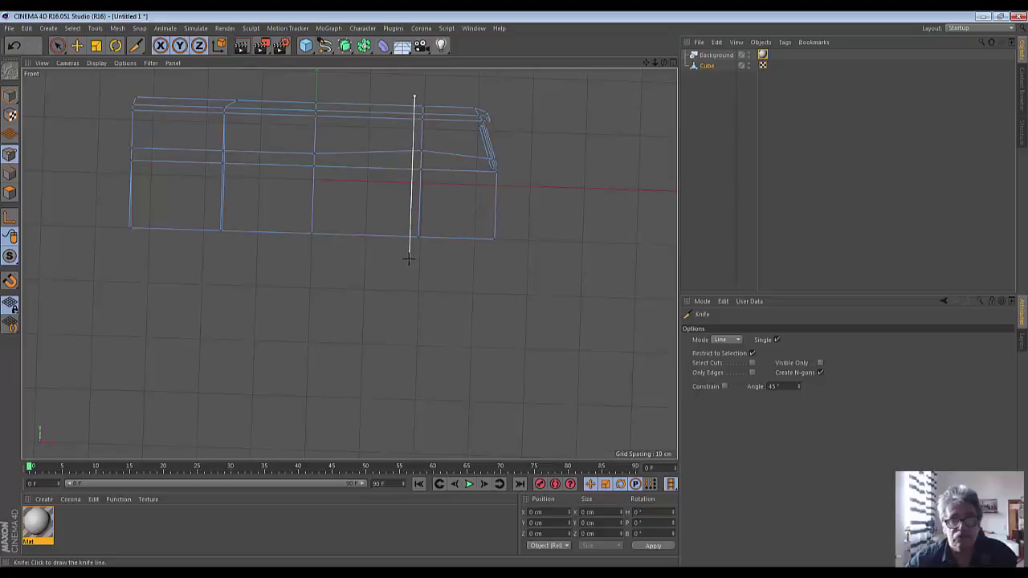
drag(409, 259, 408, 259)
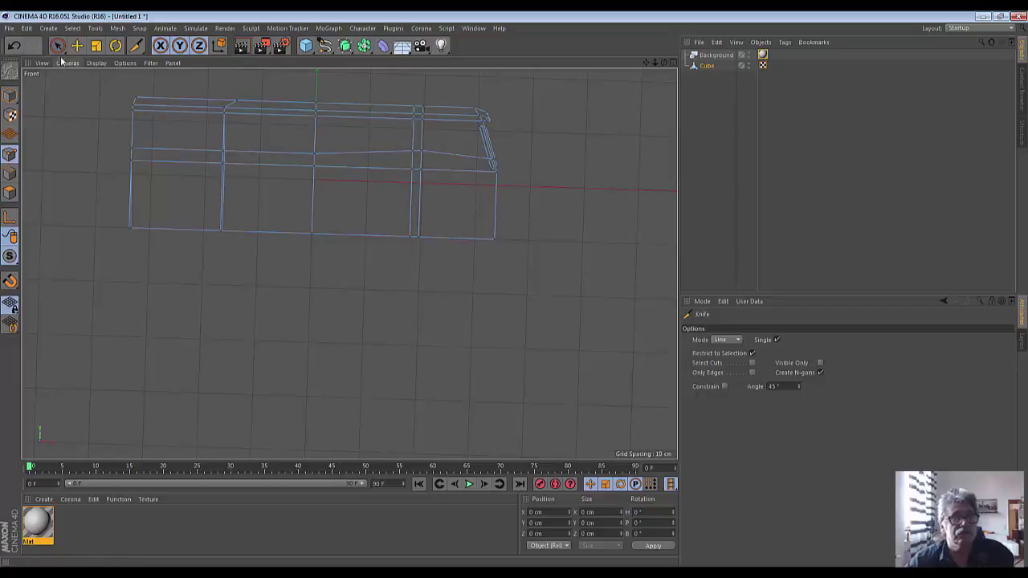
Shift two belt-line points along Y, about 11.8 cm and 1.2 cm
drag(58, 45, 88, 63)
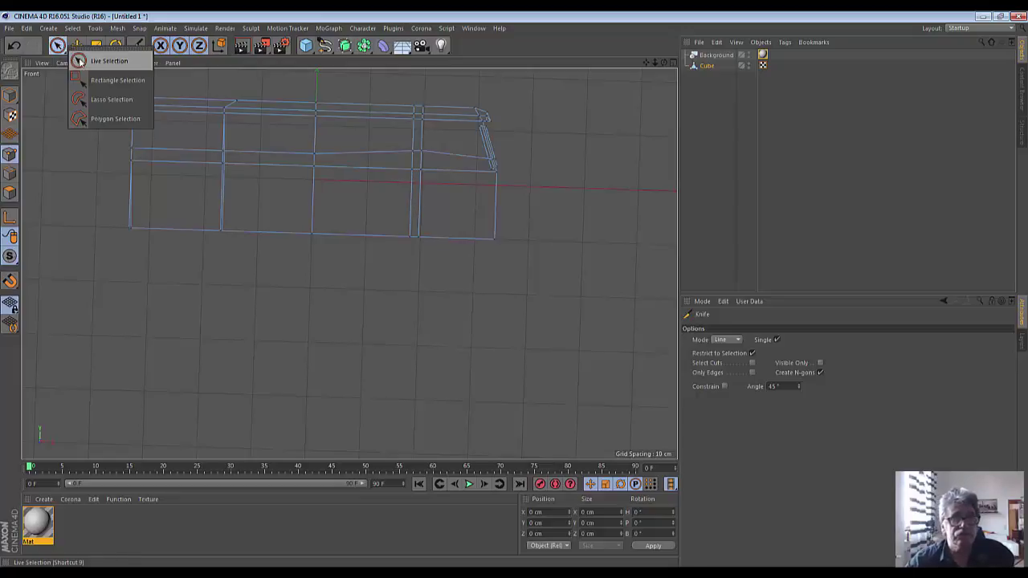
click(415, 153)
ctrl+click(413, 154)
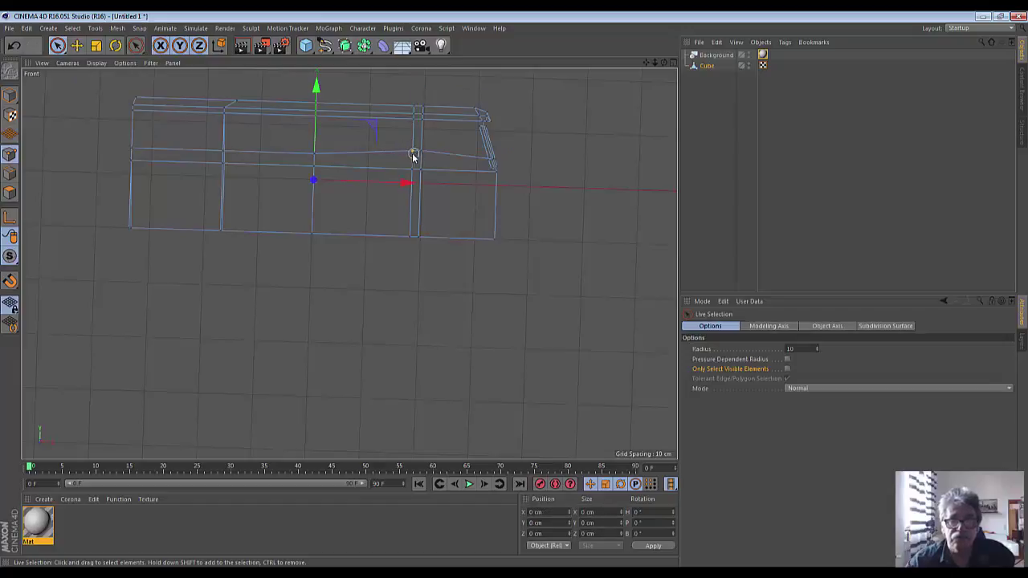
click(413, 154)
drag(416, 81, 417, 94)
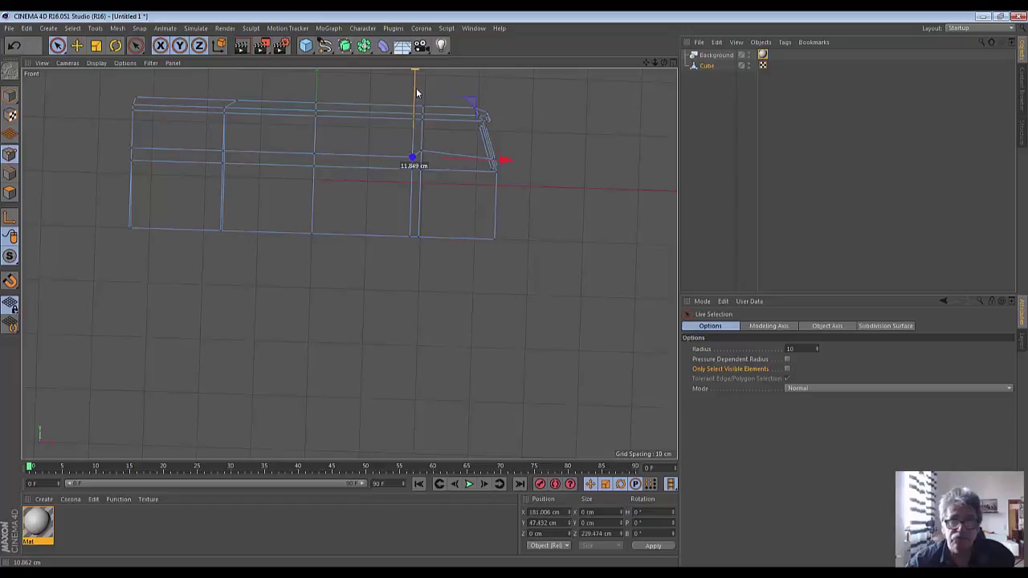
click(538, 309)
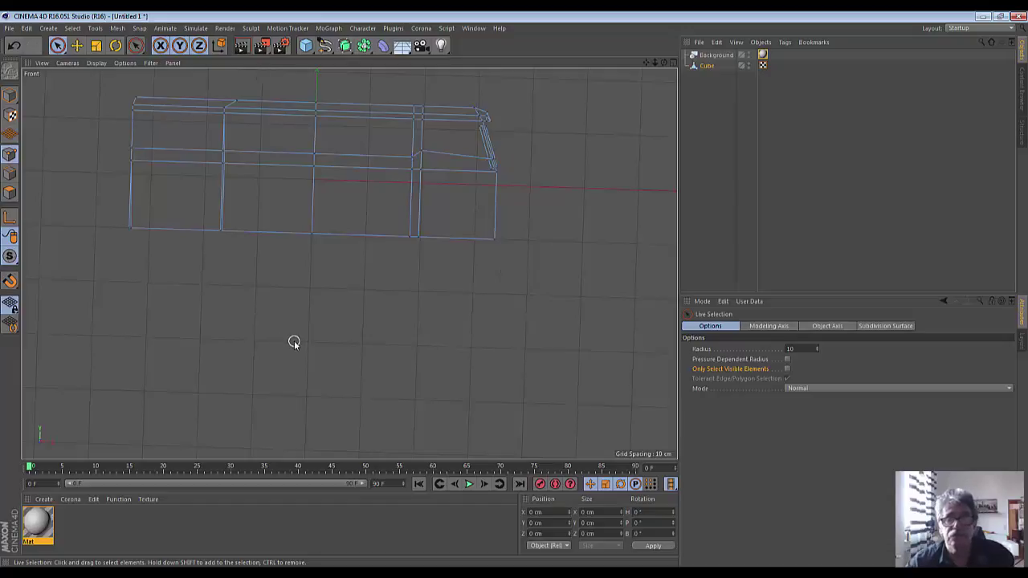
click(422, 152)
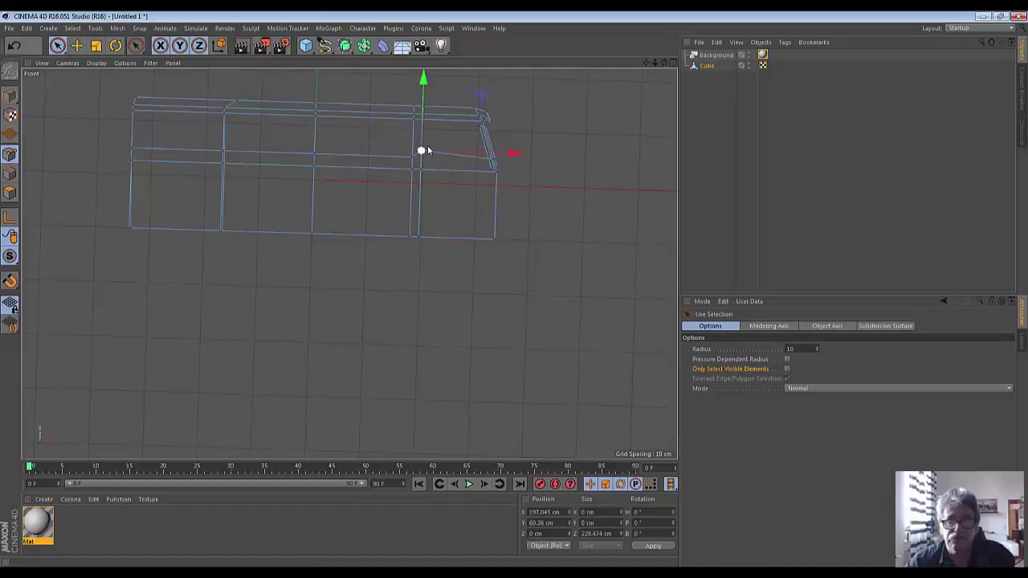
drag(424, 79, 427, 85)
click(563, 255)
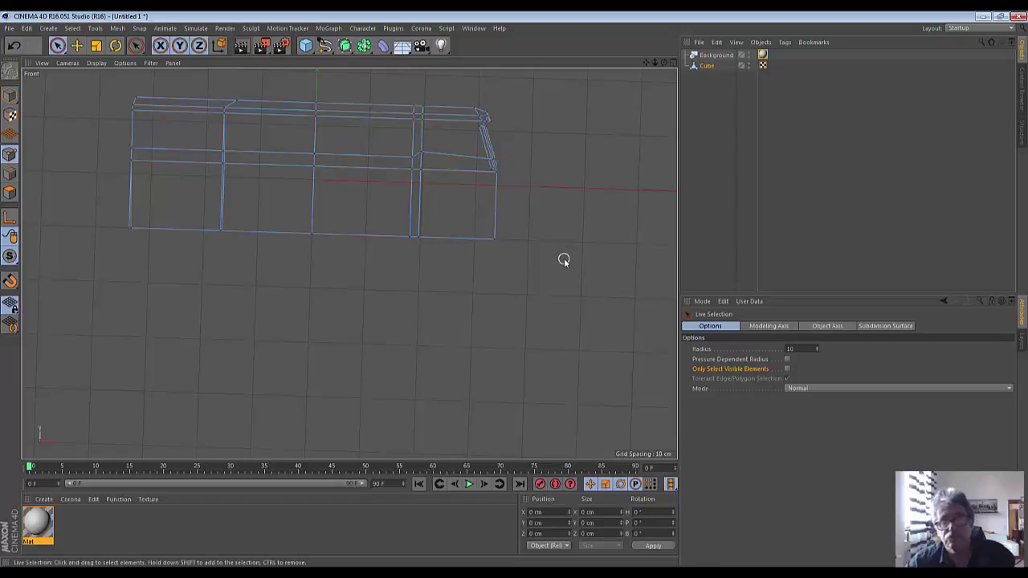
In Polygon mode, extrude the side face behind the windscreen inward with a negative offset
click(673, 62)
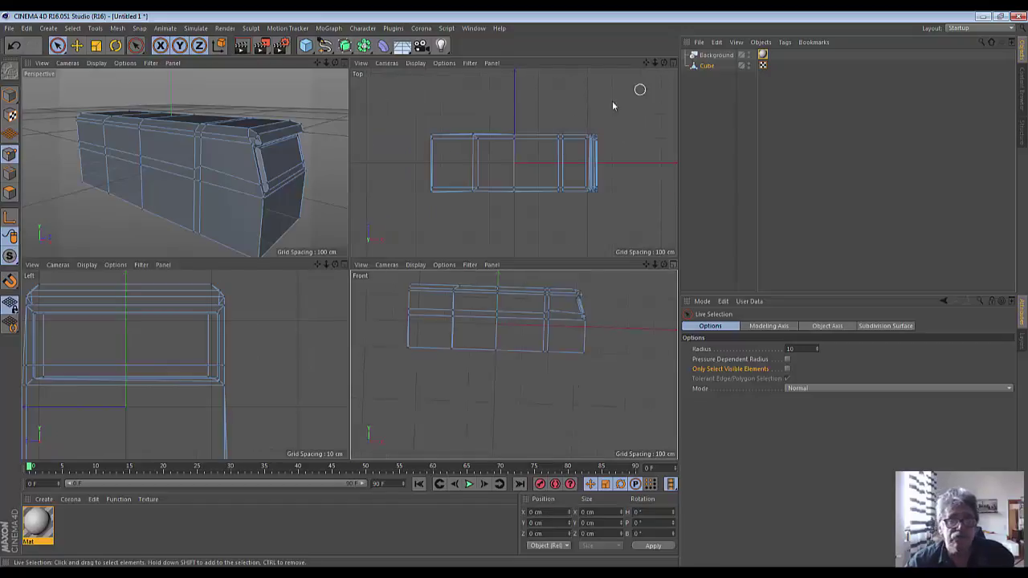
click(344, 63)
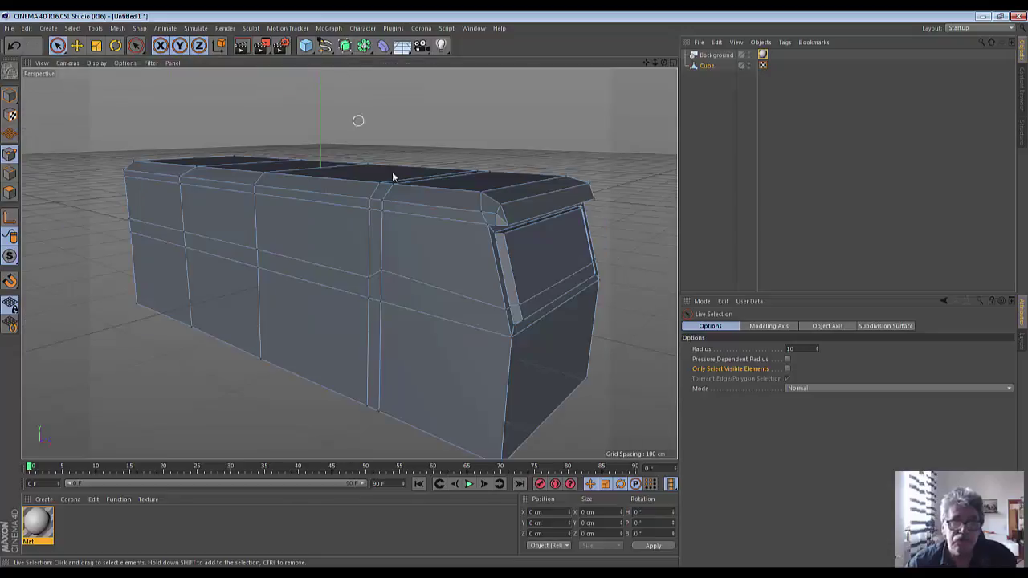
click(58, 49)
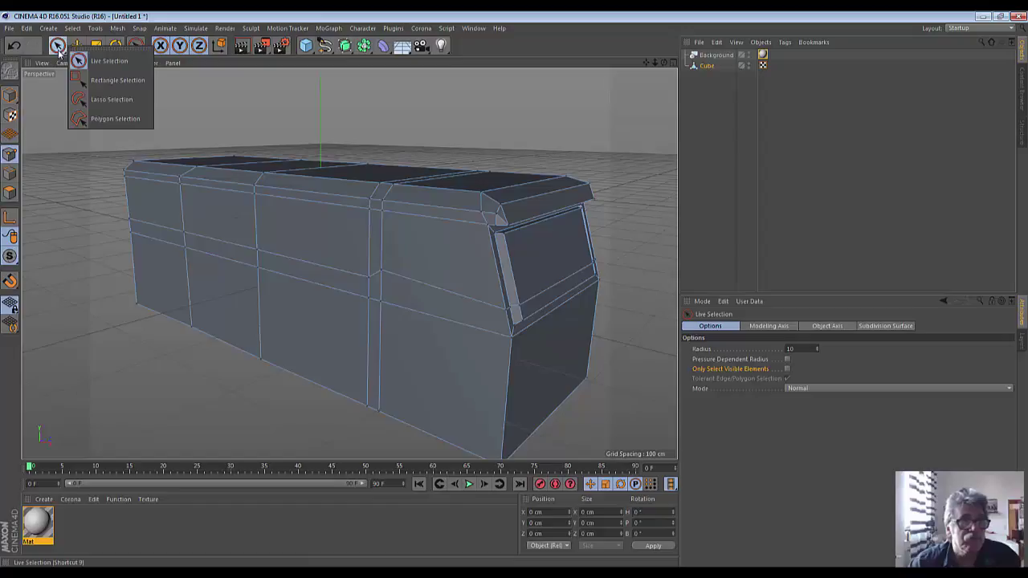
click(10, 194)
click(459, 257)
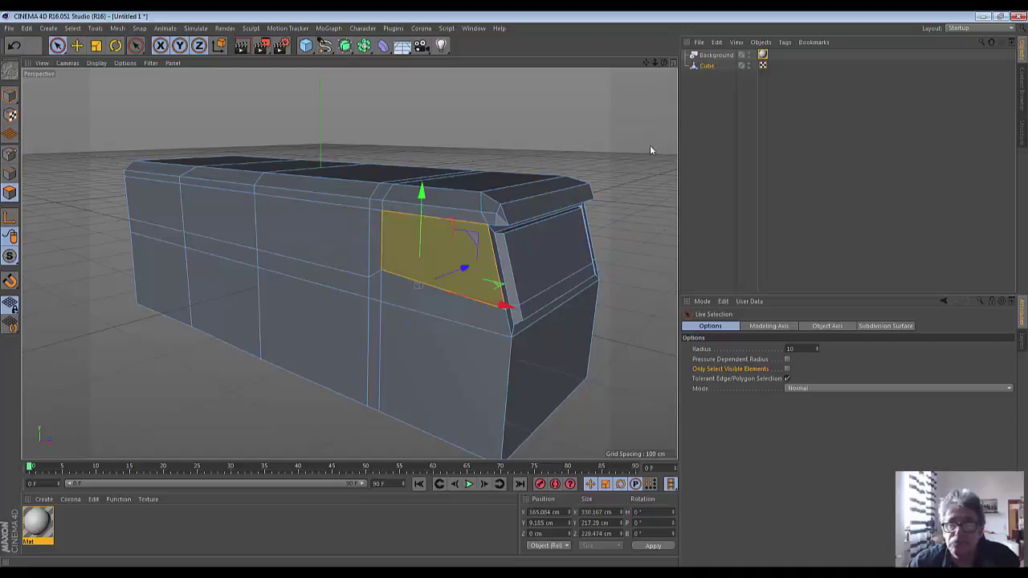
right_click(509, 130)
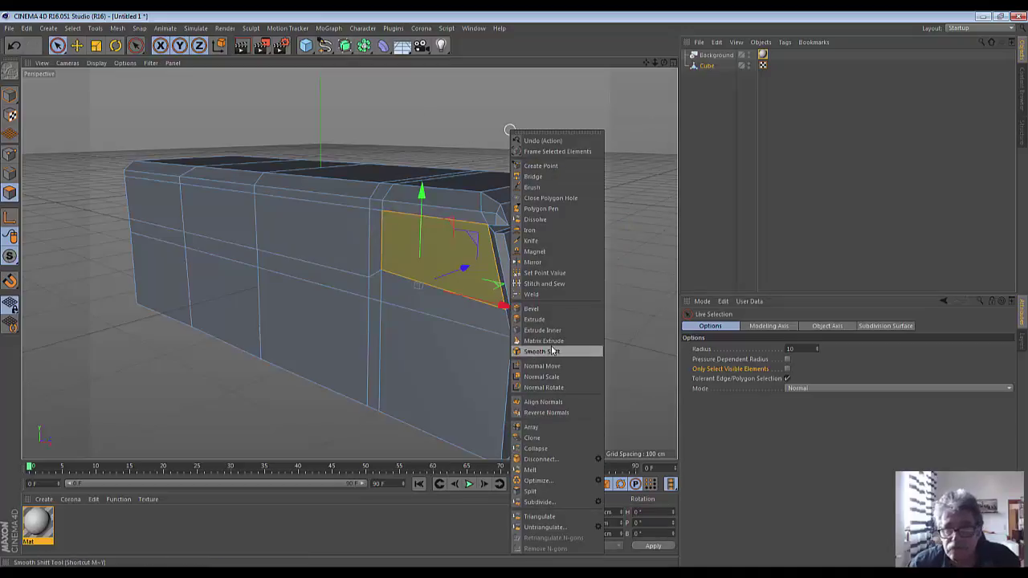
click(550, 319)
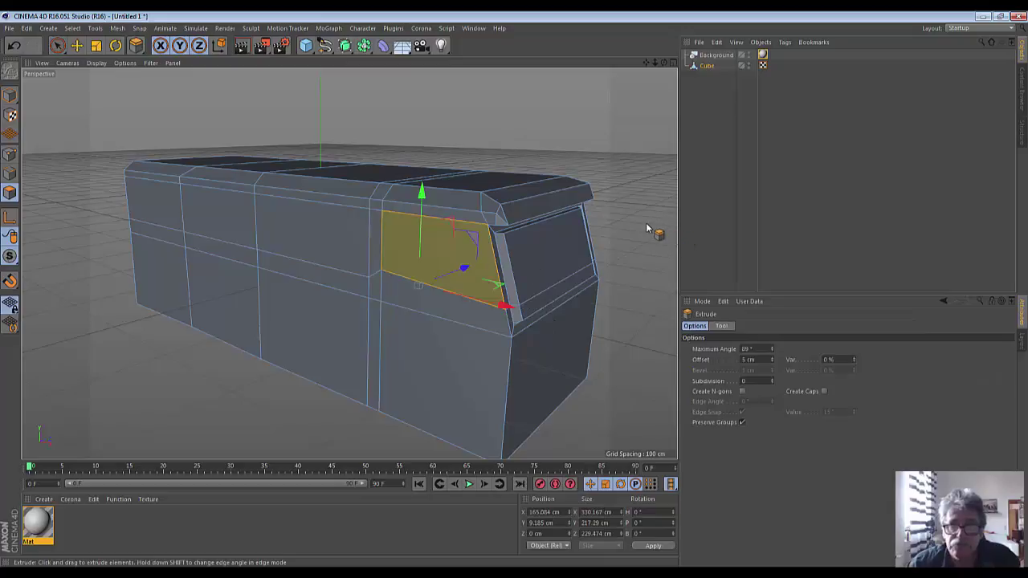
drag(646, 222, 610, 225)
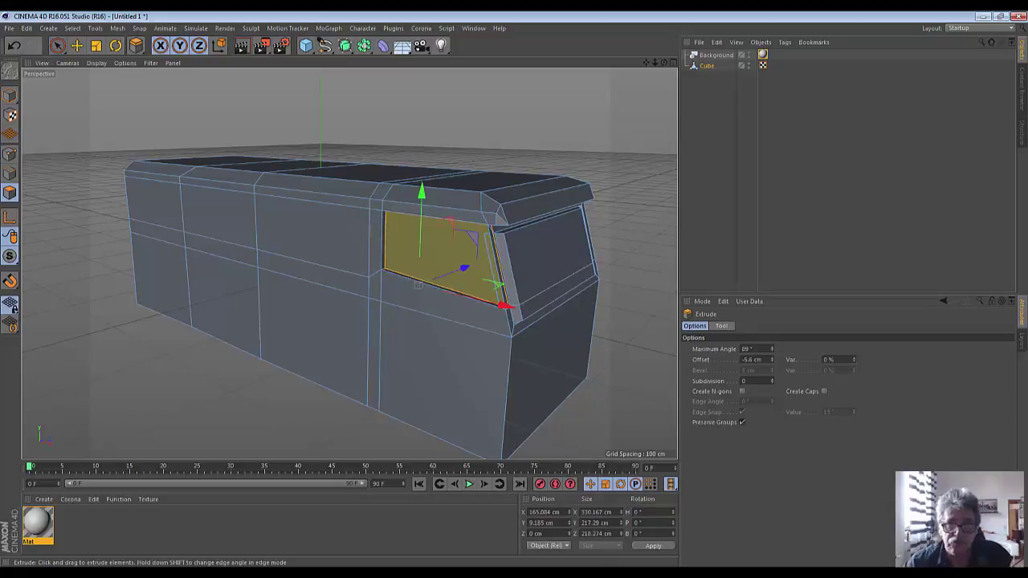
Inset that side face by 7.5 cm with Extrude Inner to frame the window
right_click(642, 239)
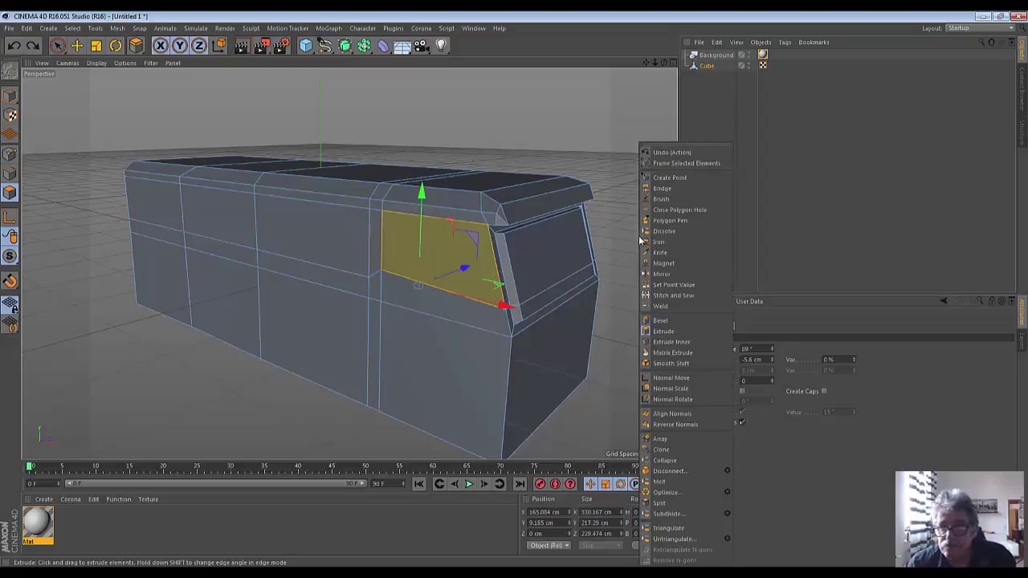
click(670, 342)
mouse_move(643, 258)
mouse_down()
mouse_move(619, 257)
mouse_move(634, 257)
mouse_up()
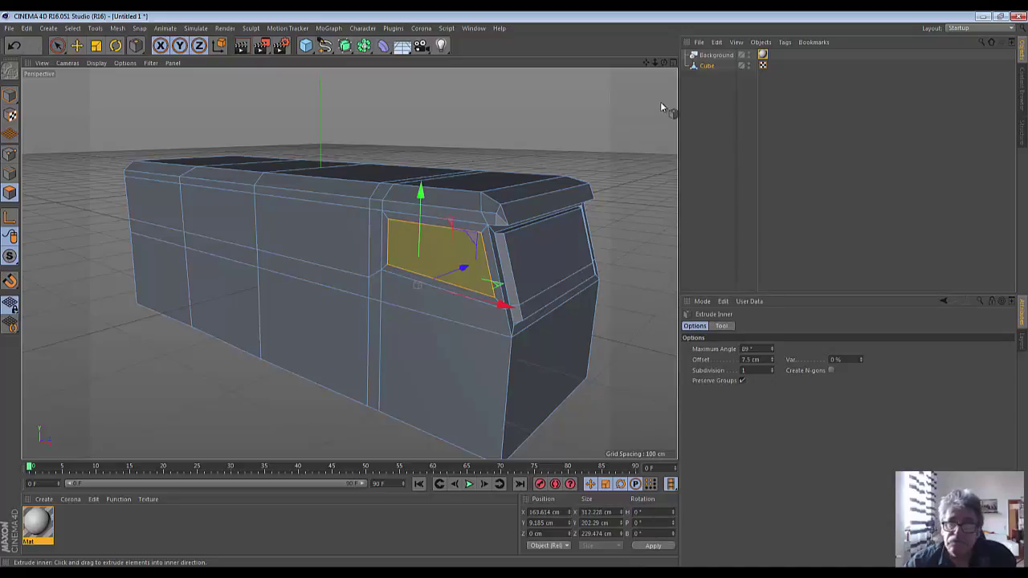
drag(666, 63, 348, 263)
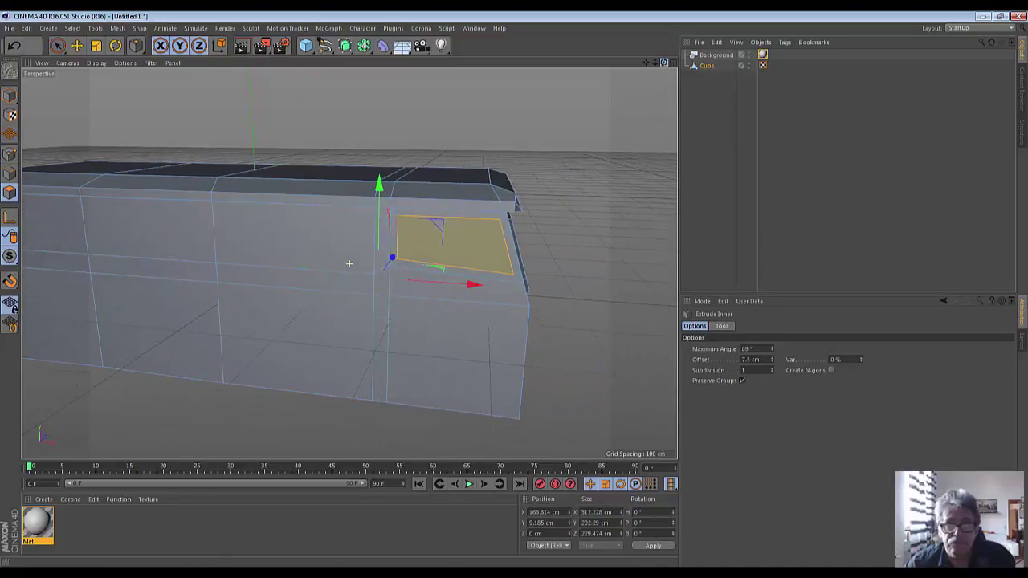
Undo the last two operations on the side face
drag(349, 263, 348, 262)
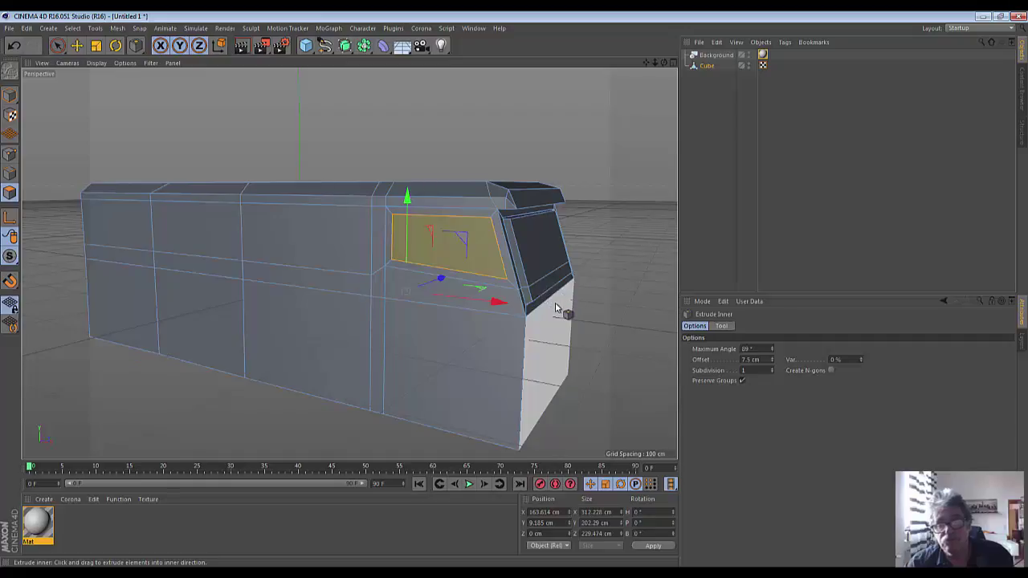
scroll(563, 310, up, 3)
scroll(556, 308, up, 3)
scroll(556, 307, down, 3)
scroll(563, 310, down, 1)
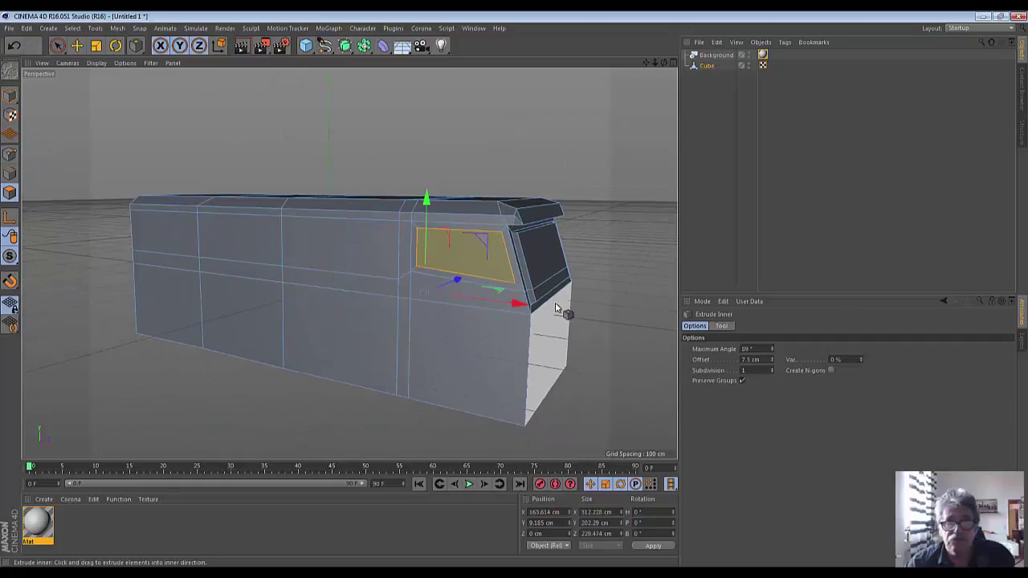
drag(674, 64, 679, 119)
key(ctrl+z)
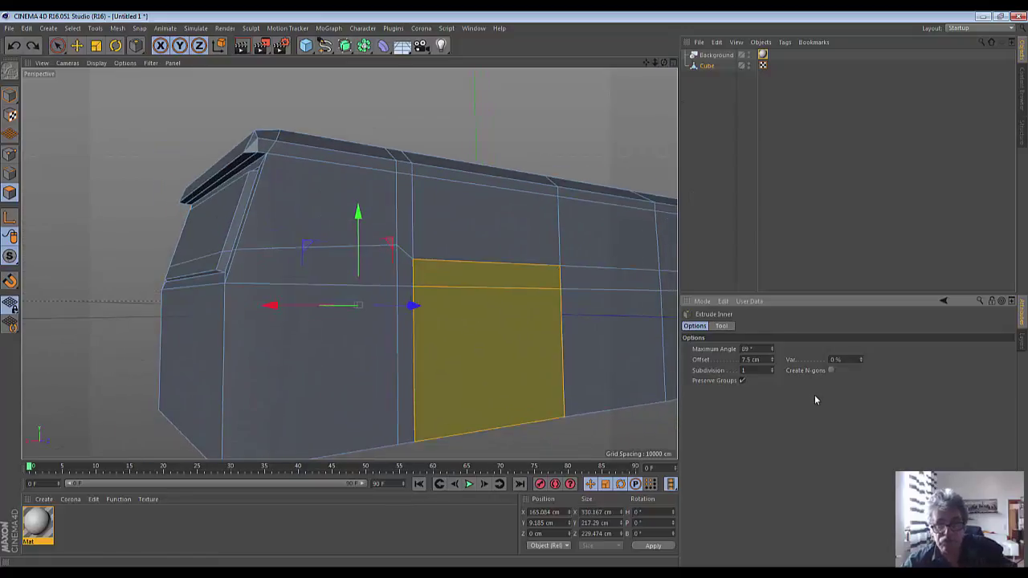
key(ctrl+z)
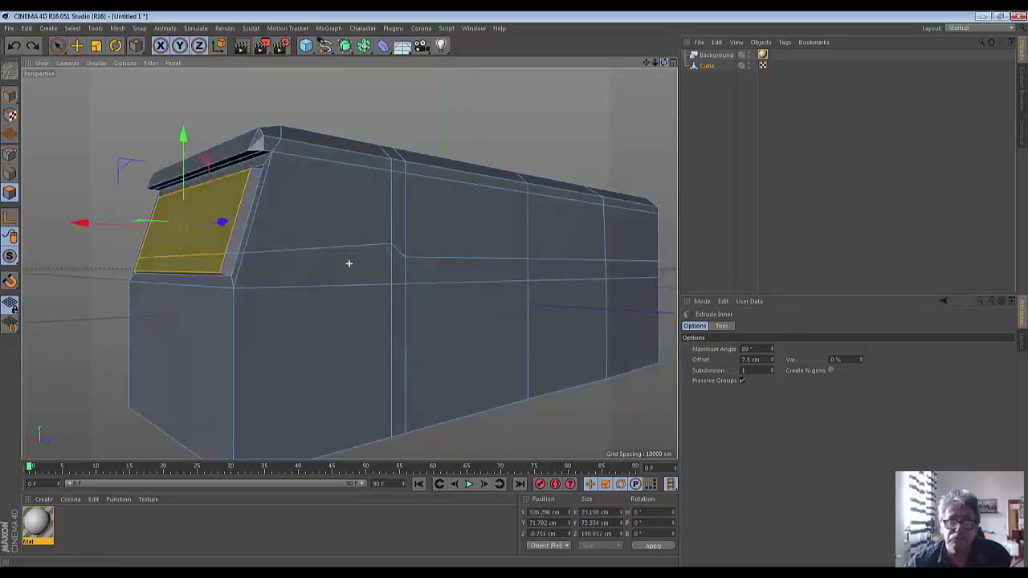
mouse_move(663, 62)
mouse_down()
mouse_move(348, 263)
mouse_move(310, 248)
mouse_move(300, 262)
mouse_up()
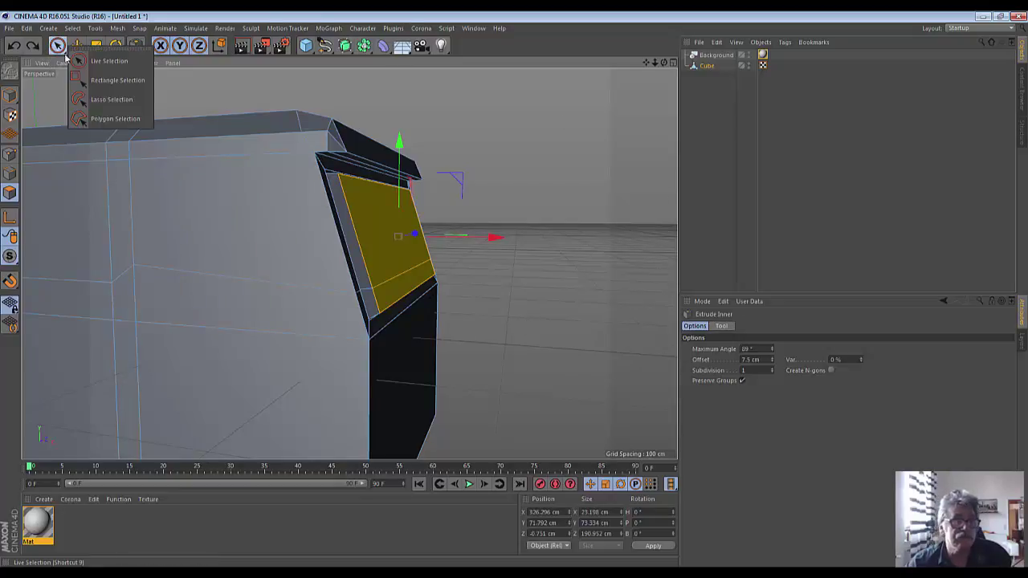
Inset the large side face near the front by 7.5 cm with Extrude Inner
drag(57, 46, 92, 53)
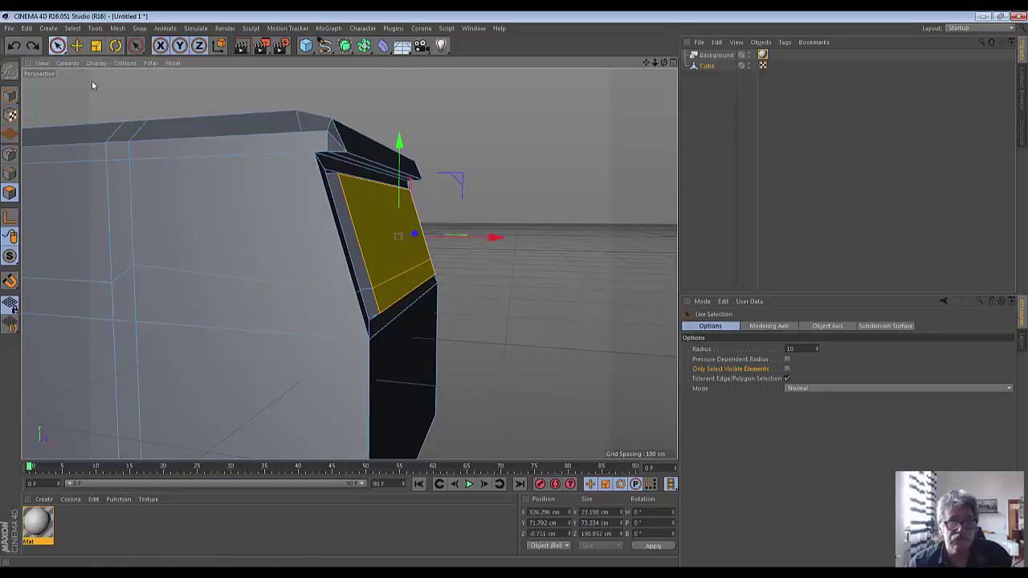
click(787, 370)
click(241, 224)
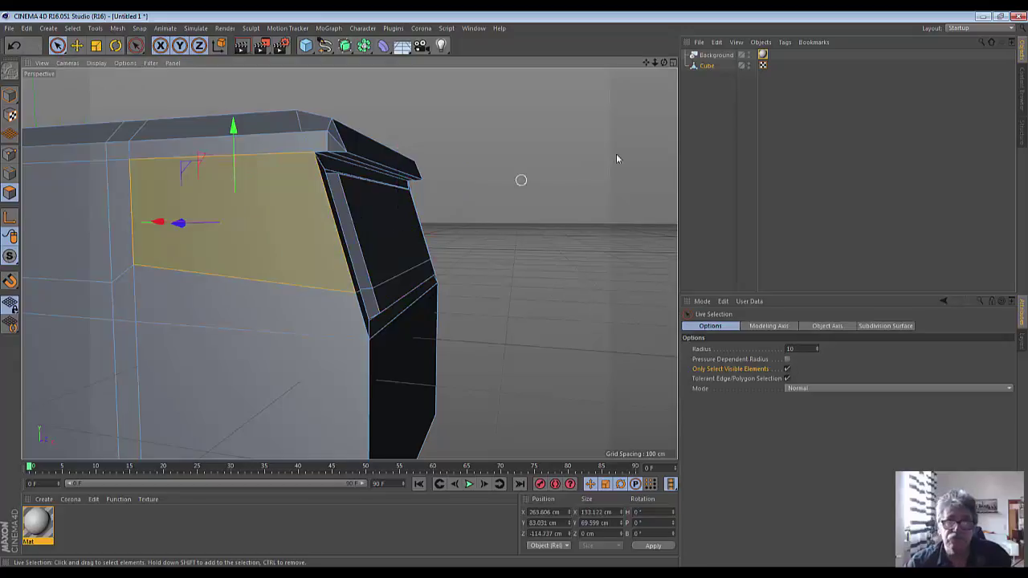
drag(664, 62, 349, 262)
right_click(285, 146)
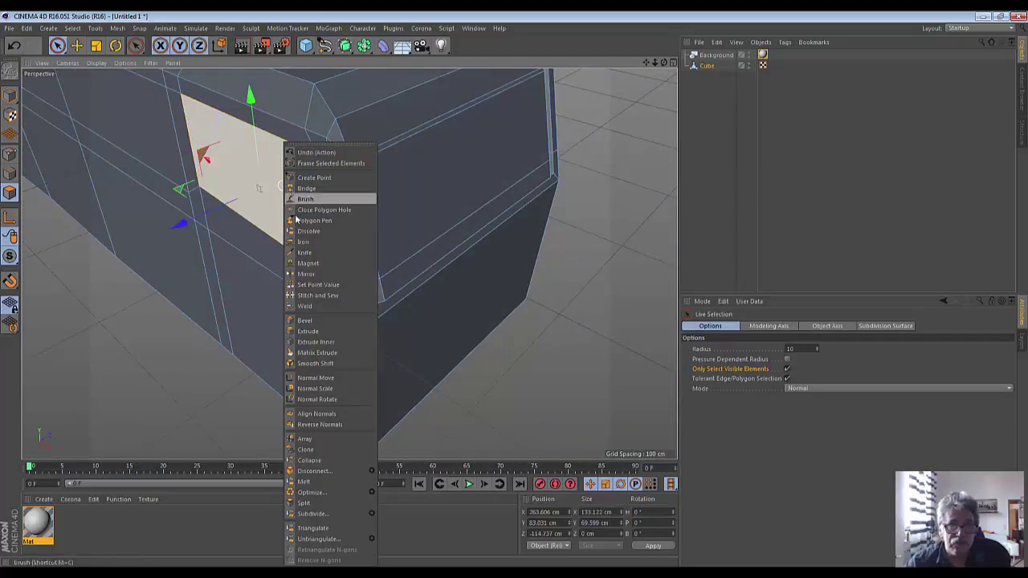
click(341, 343)
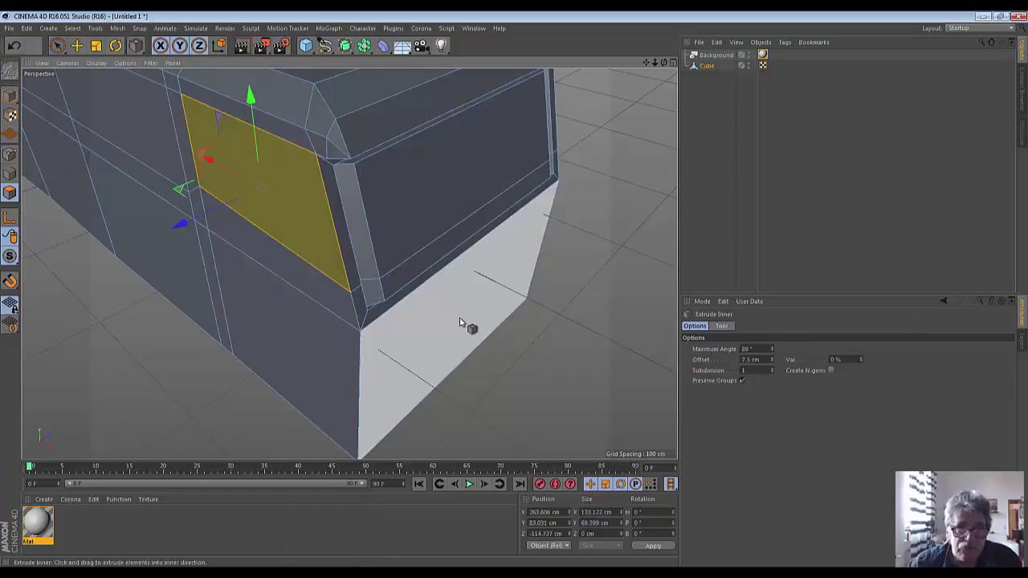
mouse_move(577, 304)
mouse_down()
mouse_move(610, 304)
mouse_move(595, 304)
mouse_up()
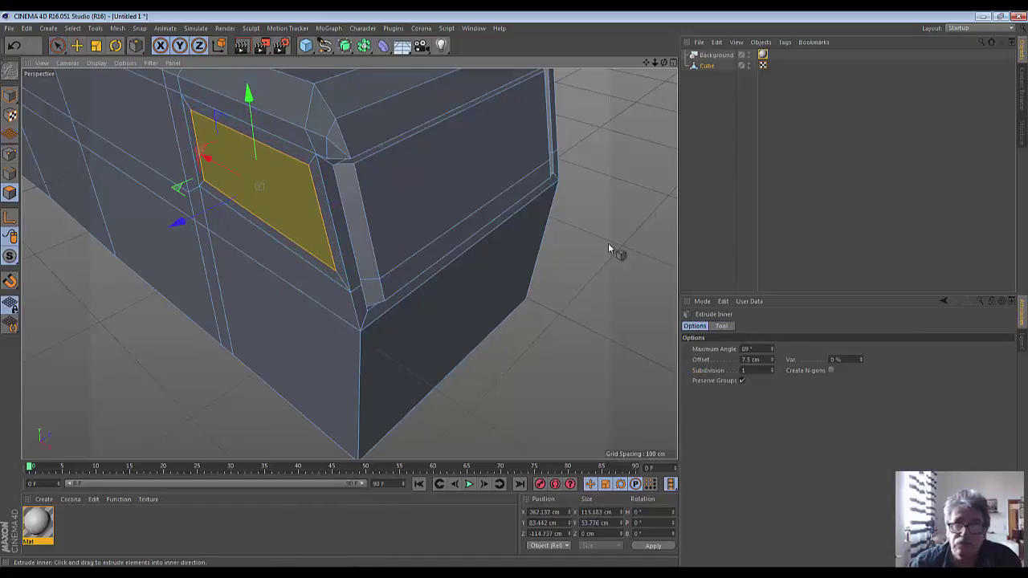
drag(664, 66, 348, 264)
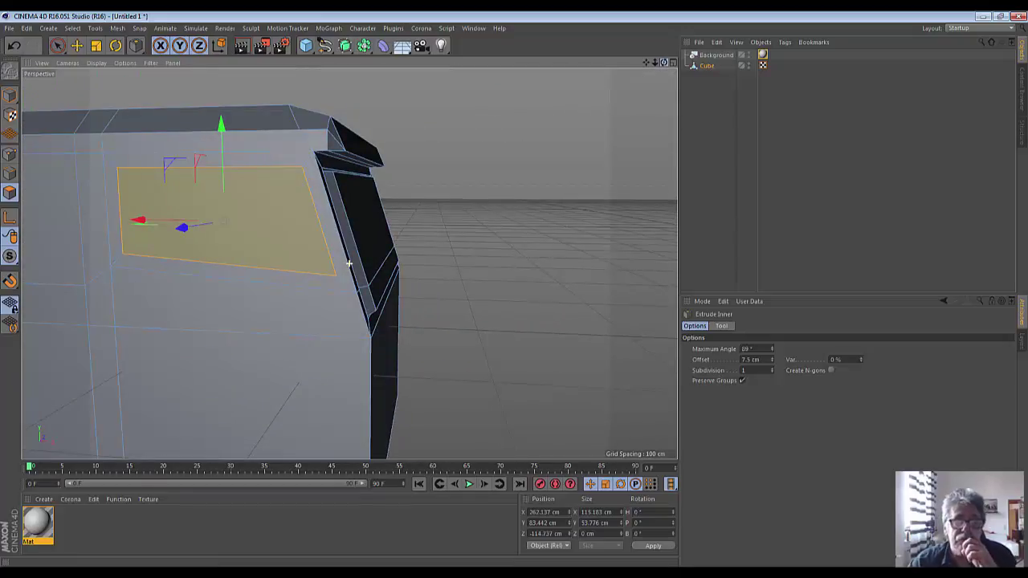
click(10, 155)
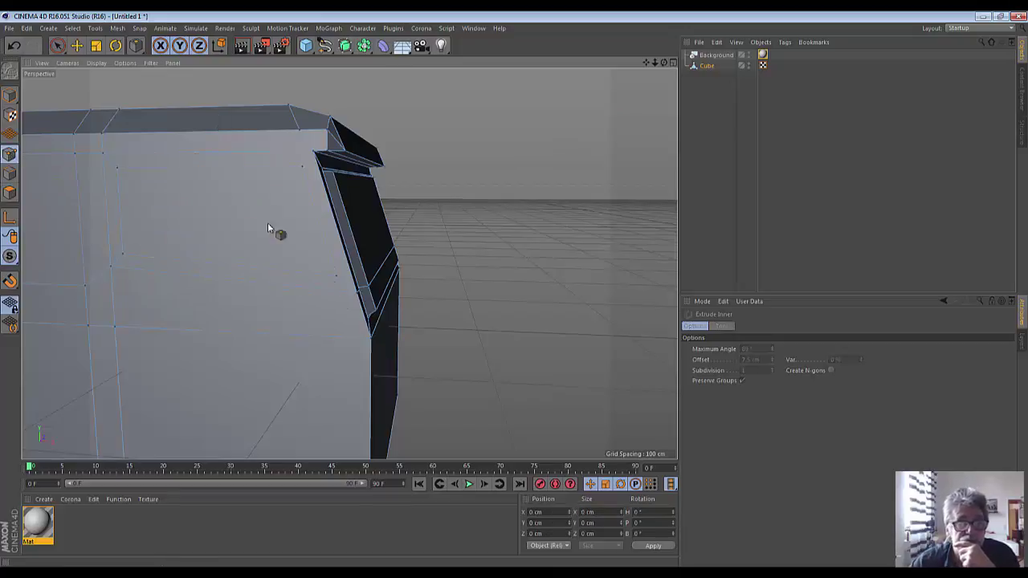
Select two bus-side points near the front and move them down about 6 cm along Y
drag(56, 46, 84, 56)
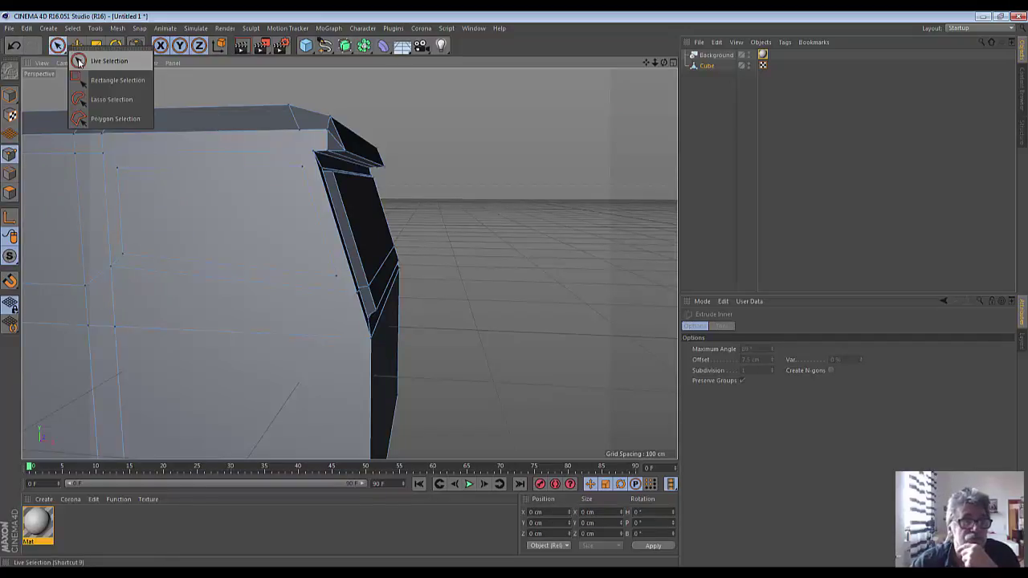
click(124, 253)
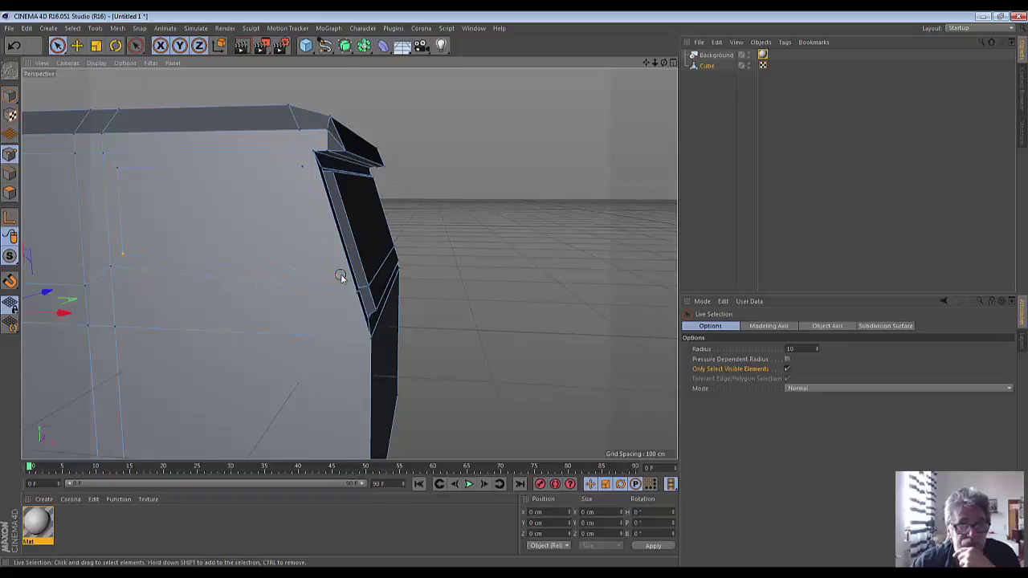
shift+click(336, 277)
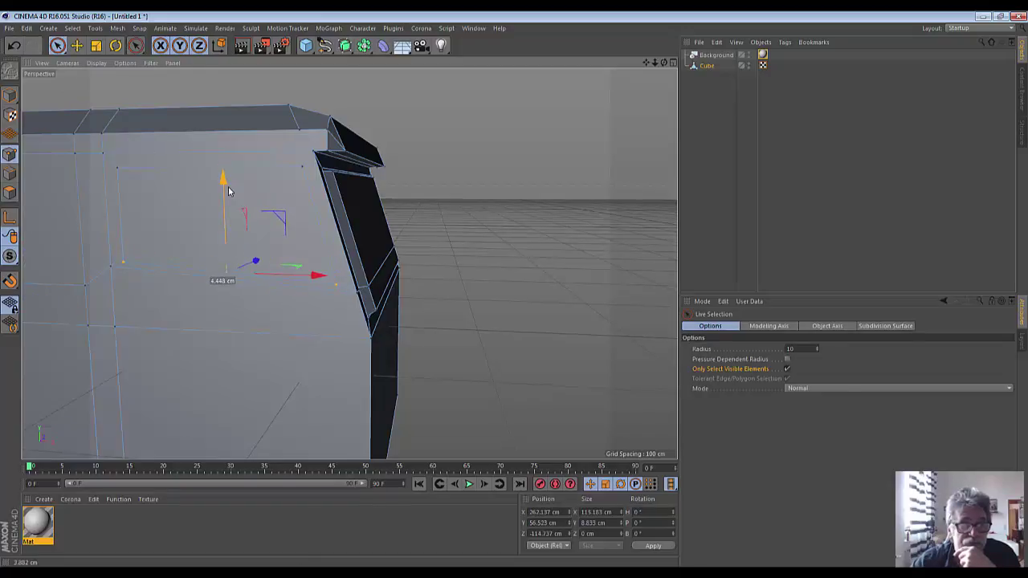
drag(228, 193, 228, 196)
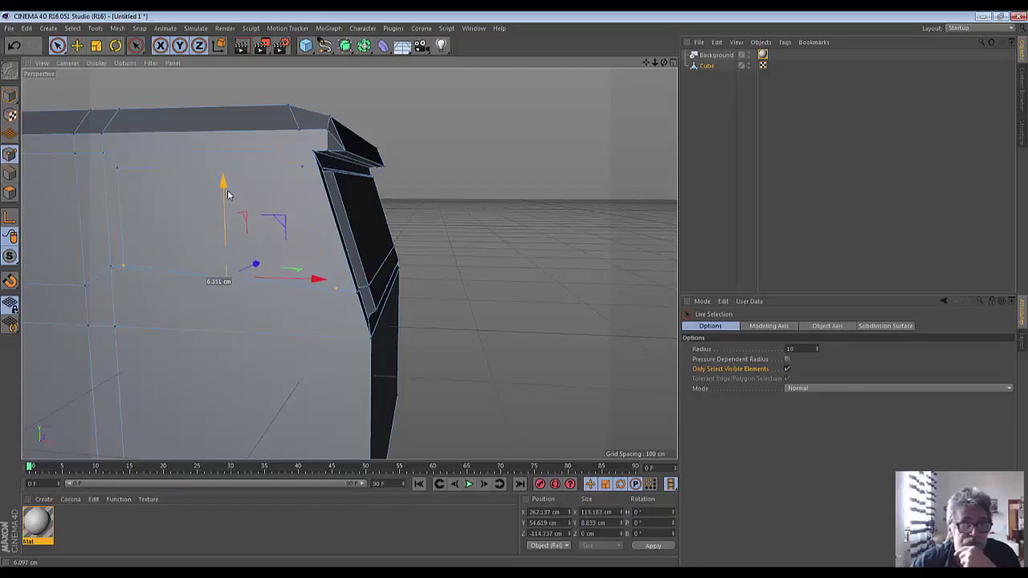
click(281, 186)
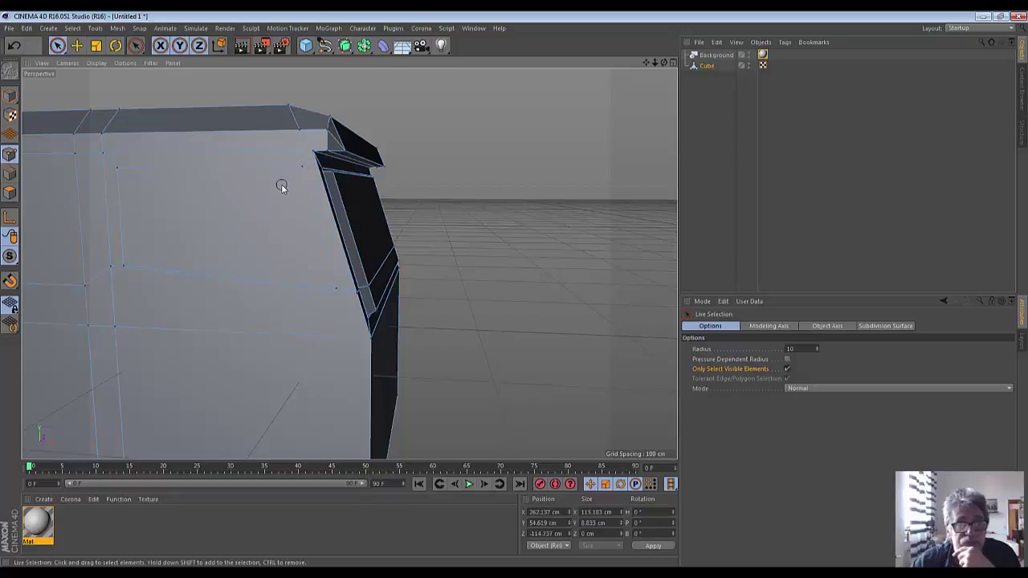
drag(666, 65, 444, 163)
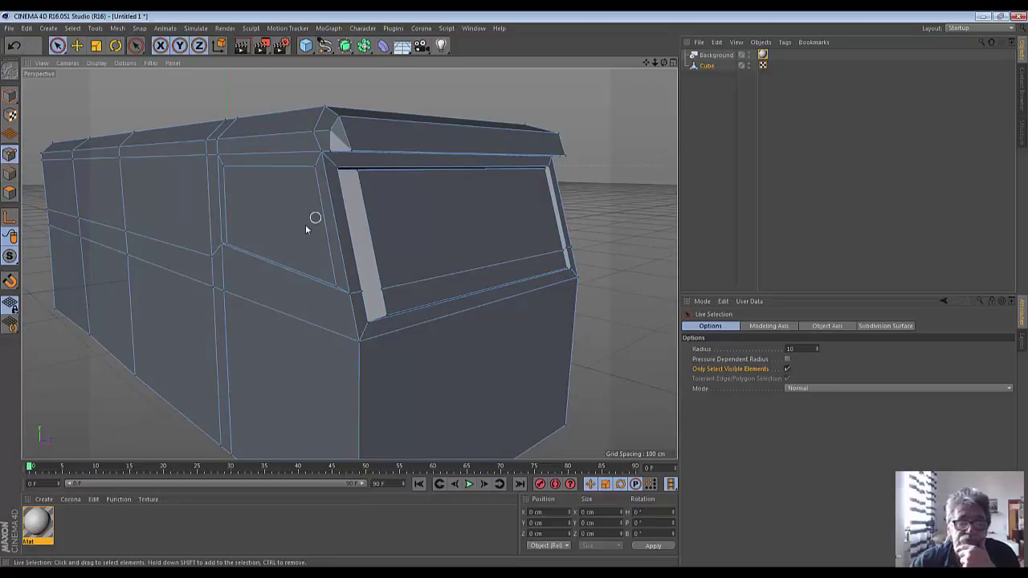
drag(56, 45, 84, 67)
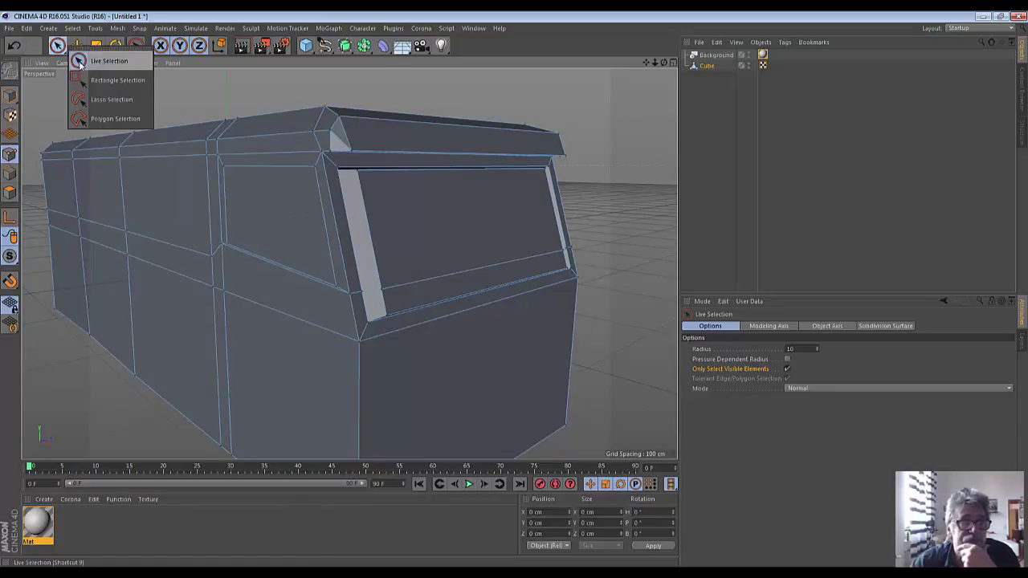
Select the inset side face behind the front window and move it about 7.9 cm along X
click(12, 198)
click(279, 215)
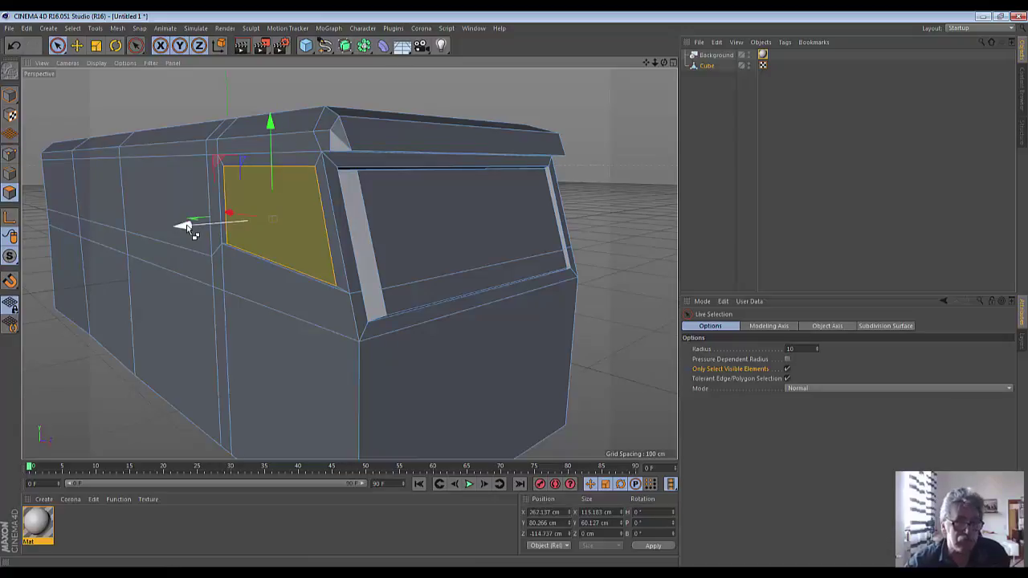
drag(187, 228, 203, 231)
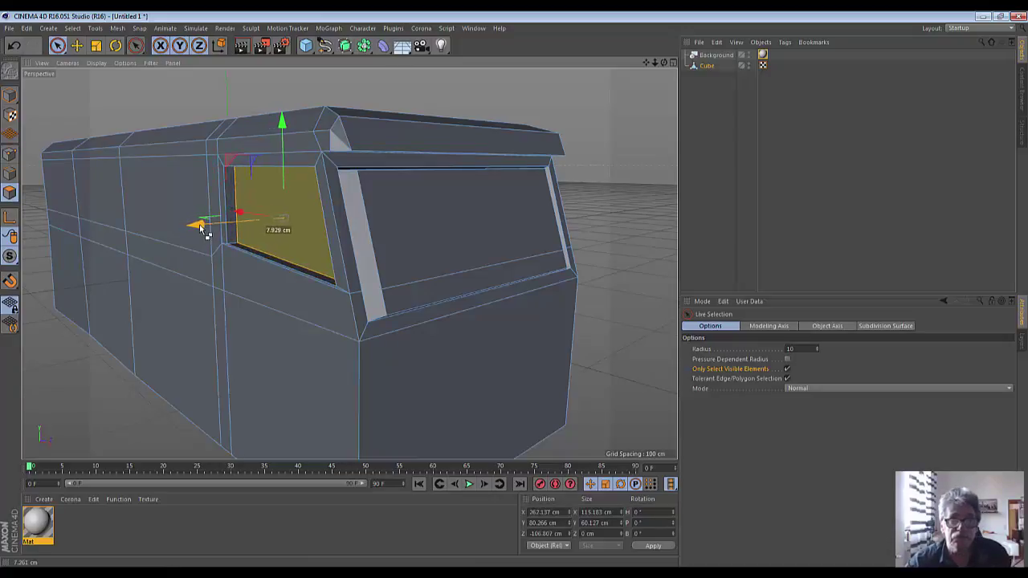
drag(202, 231, 206, 226)
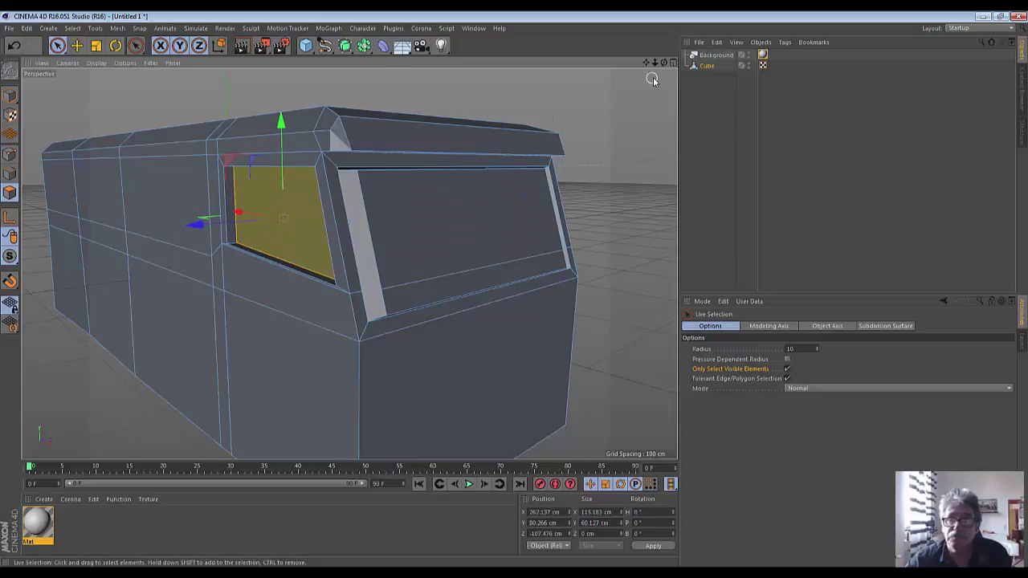
drag(666, 65, 349, 263)
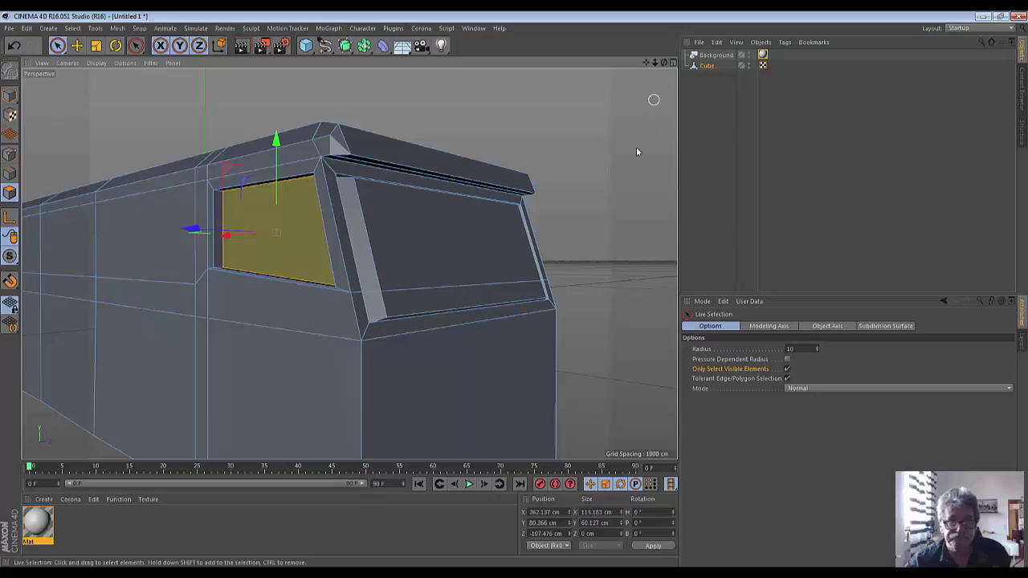
scroll(611, 199, down, 2)
scroll(611, 198, down, 3)
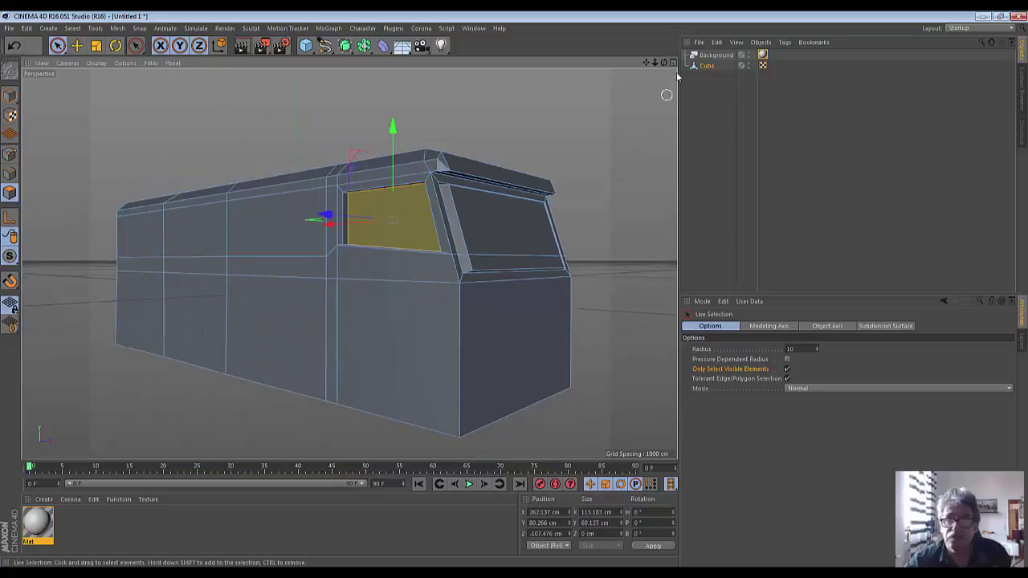
drag(666, 67, 675, 169)
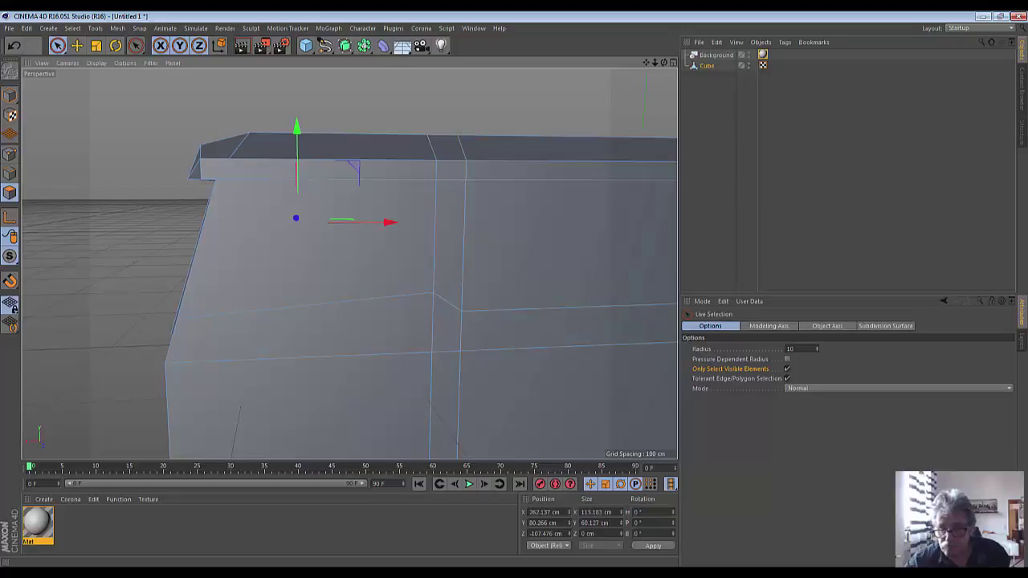
key(F9)
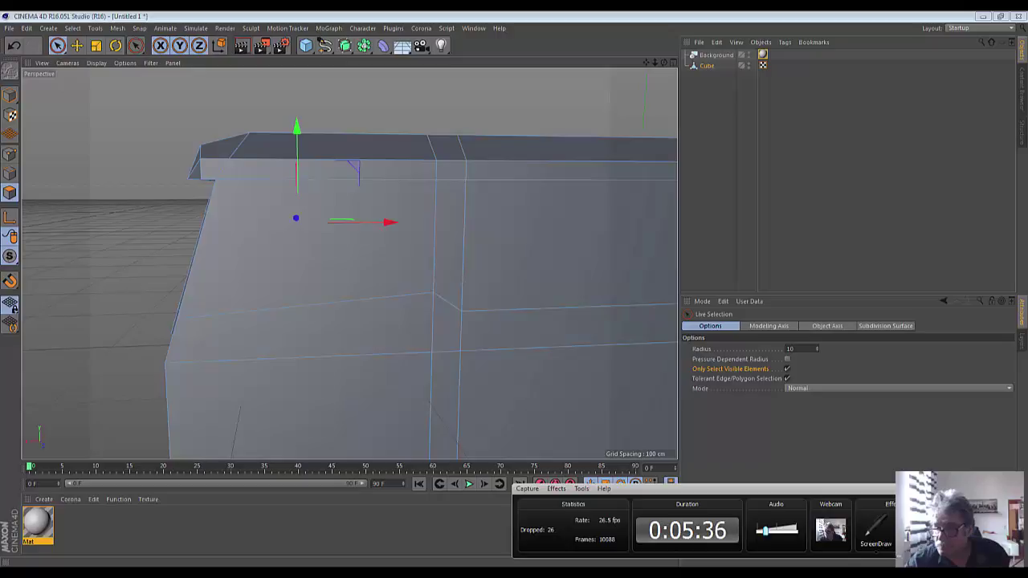
In the front wireframe view, raise the belt-line edges on both sides about 10.9 cm
key(F4)
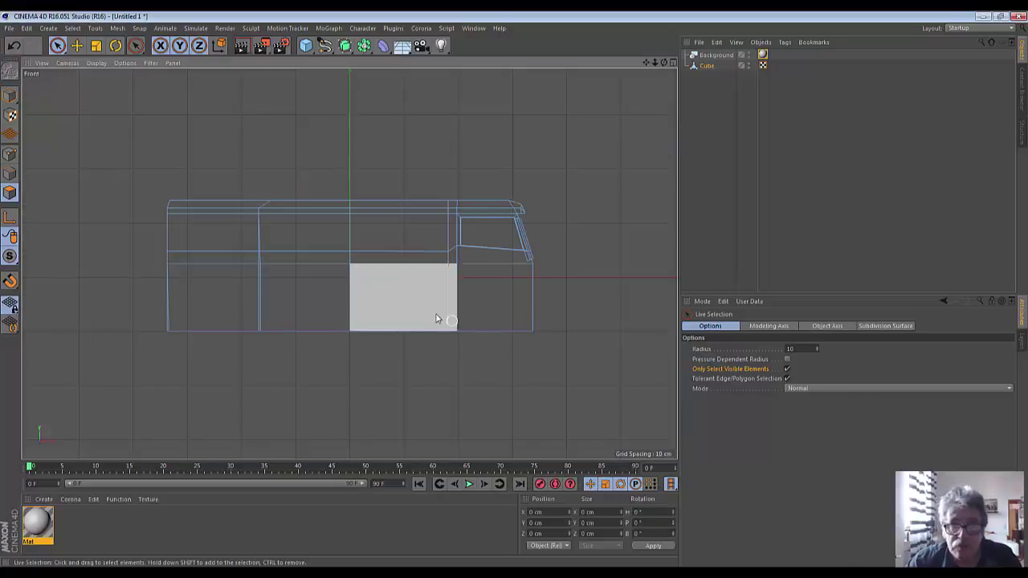
click(10, 155)
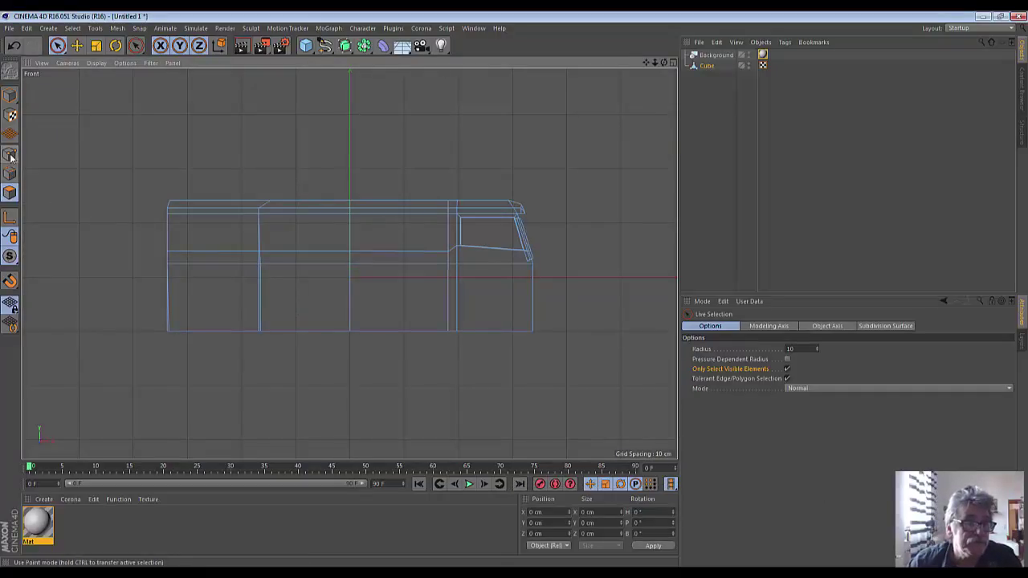
click(169, 251)
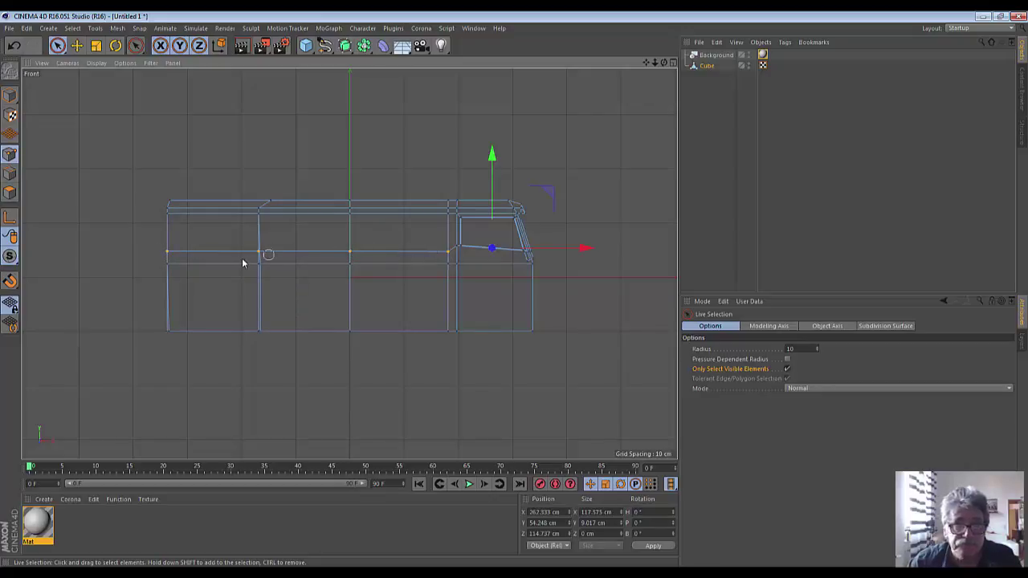
shift+click(163, 253)
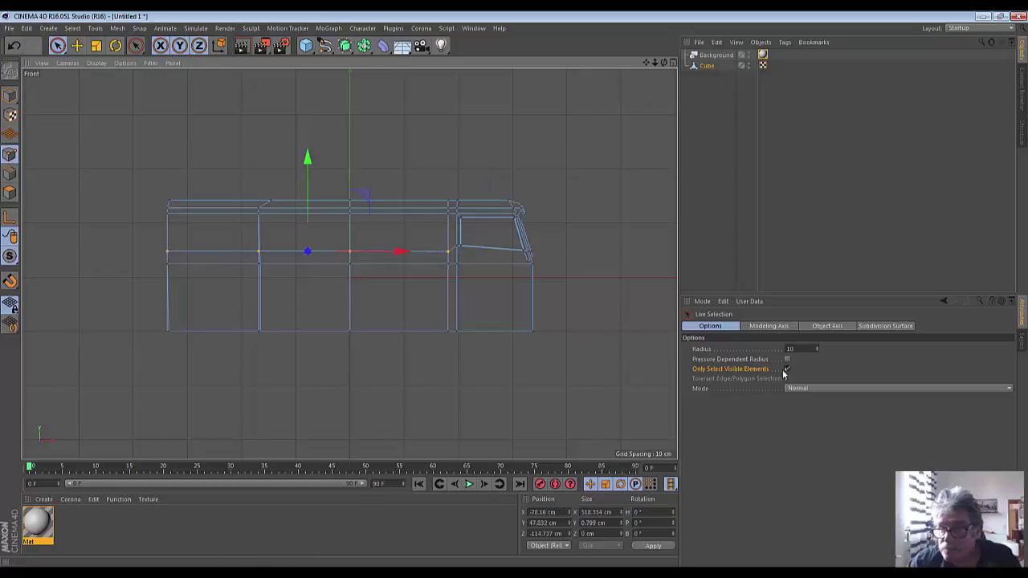
click(787, 369)
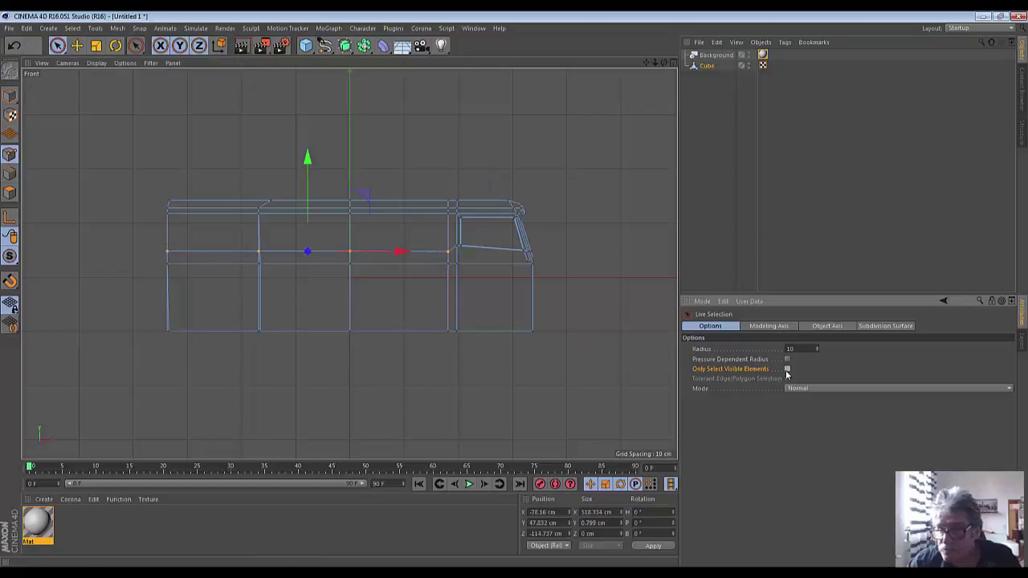
click(162, 253)
key(ctrl+z)
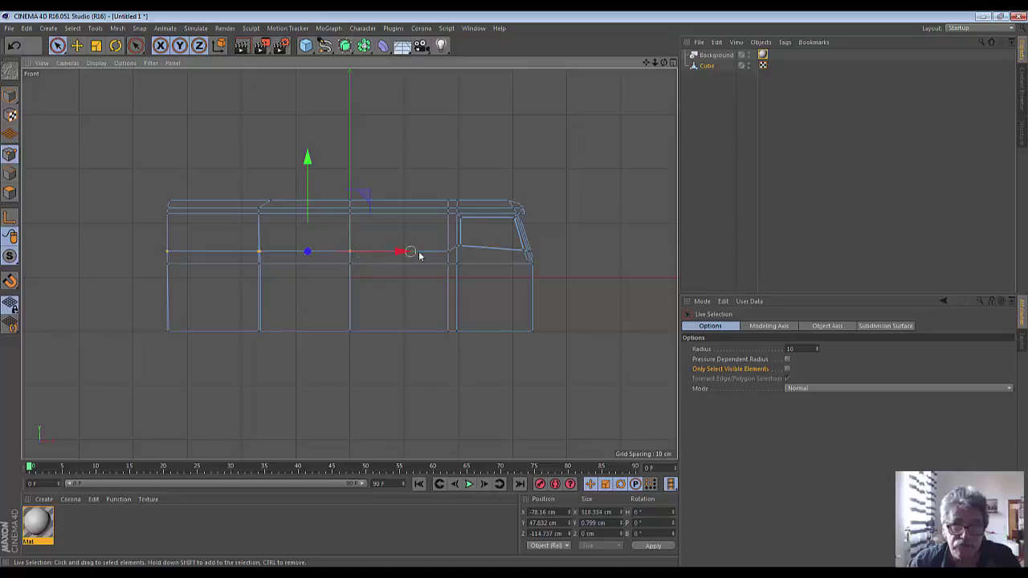
shift+click(434, 253)
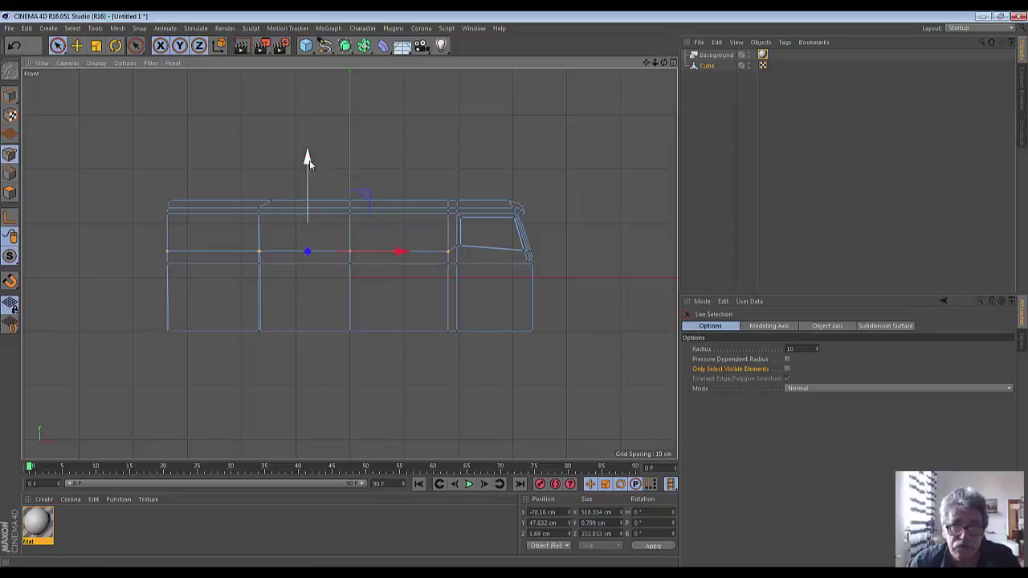
drag(309, 160, 309, 154)
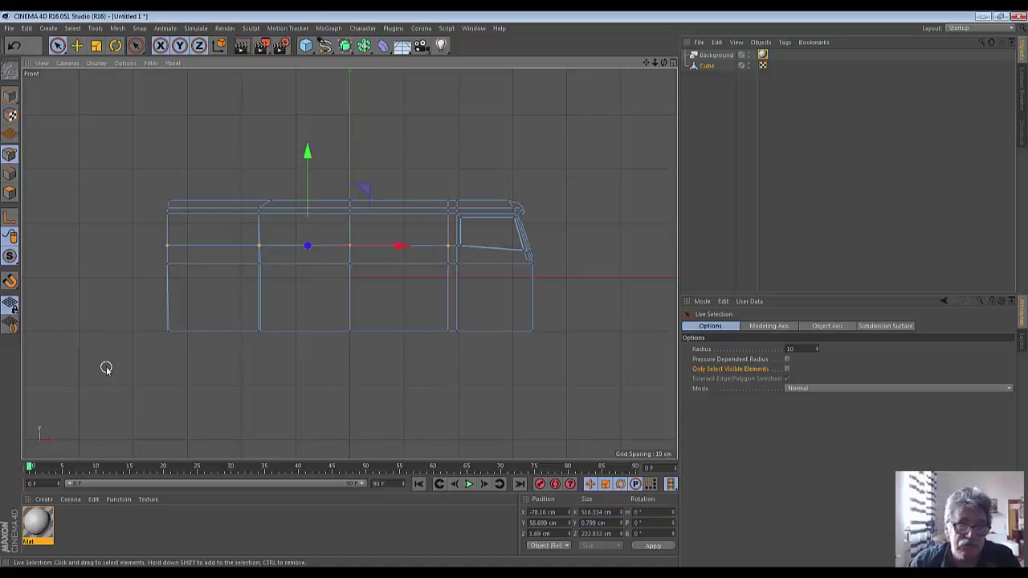
Nudge the bottom side point and pillar points slightly along X, then compare with the reference picture
click(262, 330)
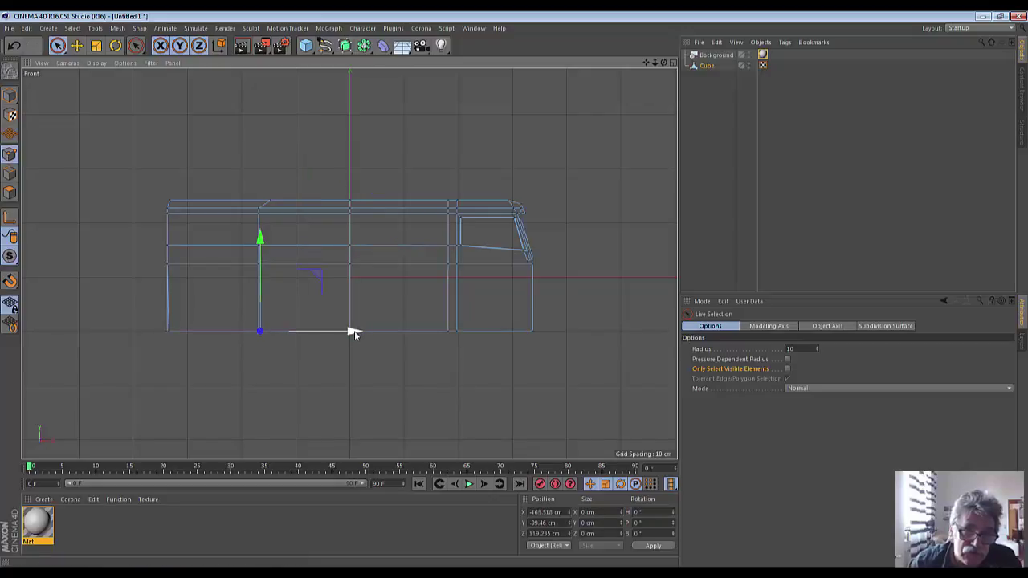
drag(354, 334, 351, 333)
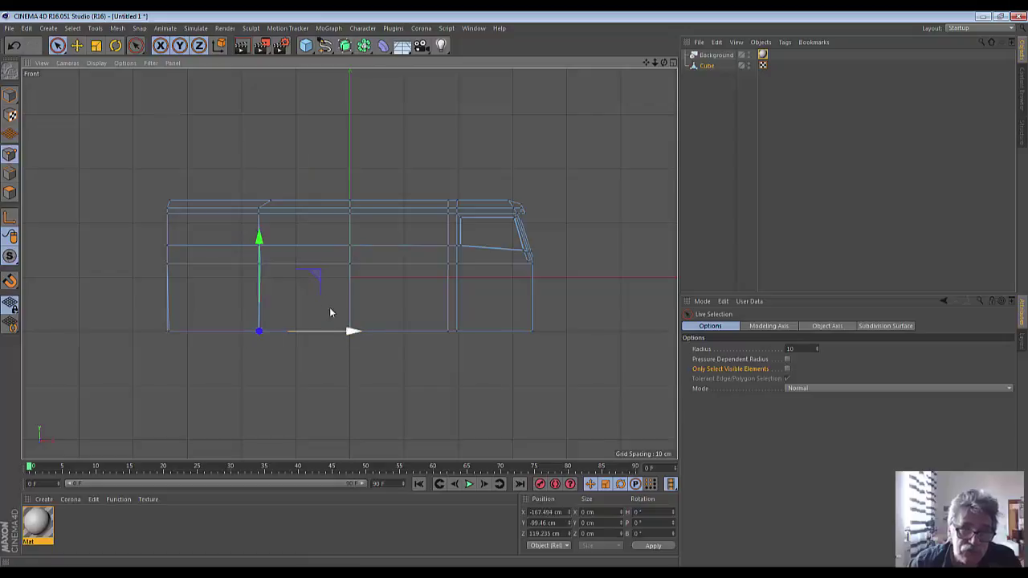
click(329, 313)
click(262, 265)
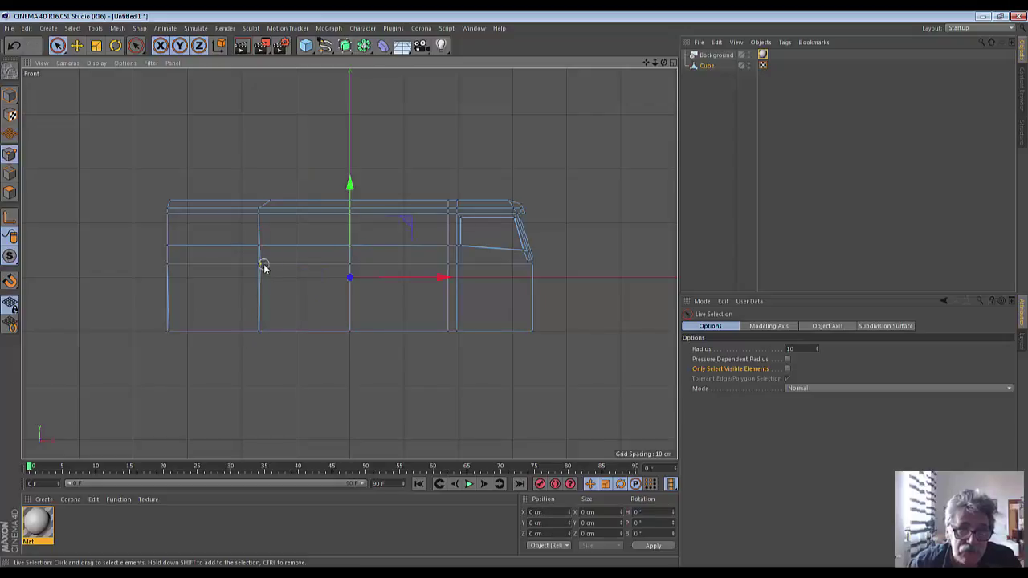
drag(354, 268, 351, 266)
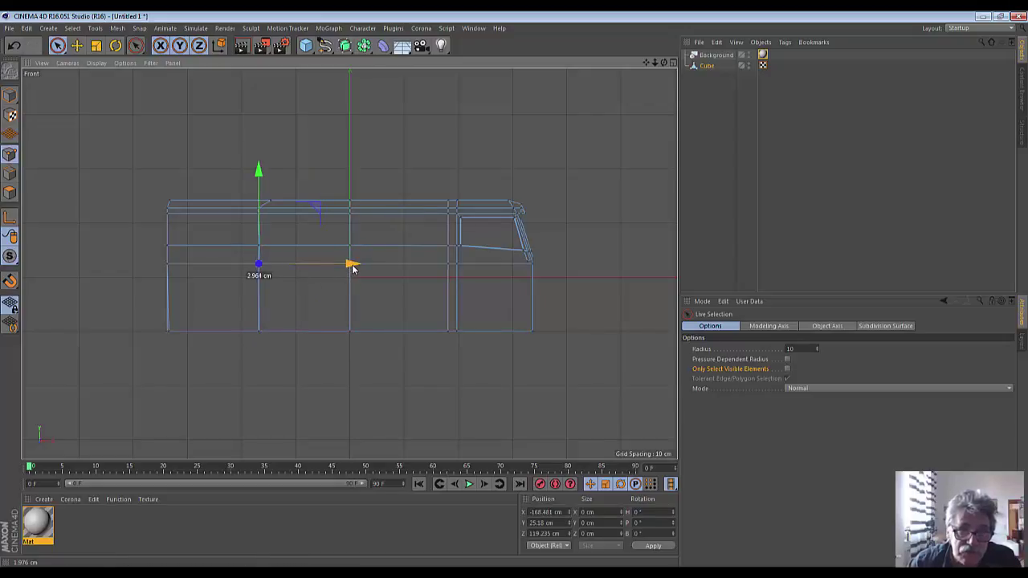
click(272, 250)
click(265, 249)
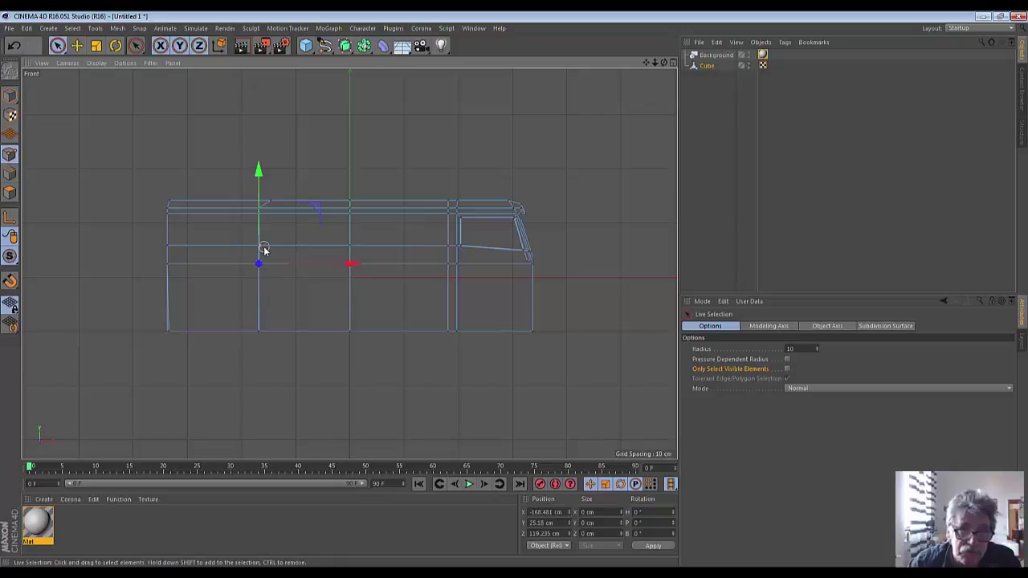
drag(351, 246, 351, 248)
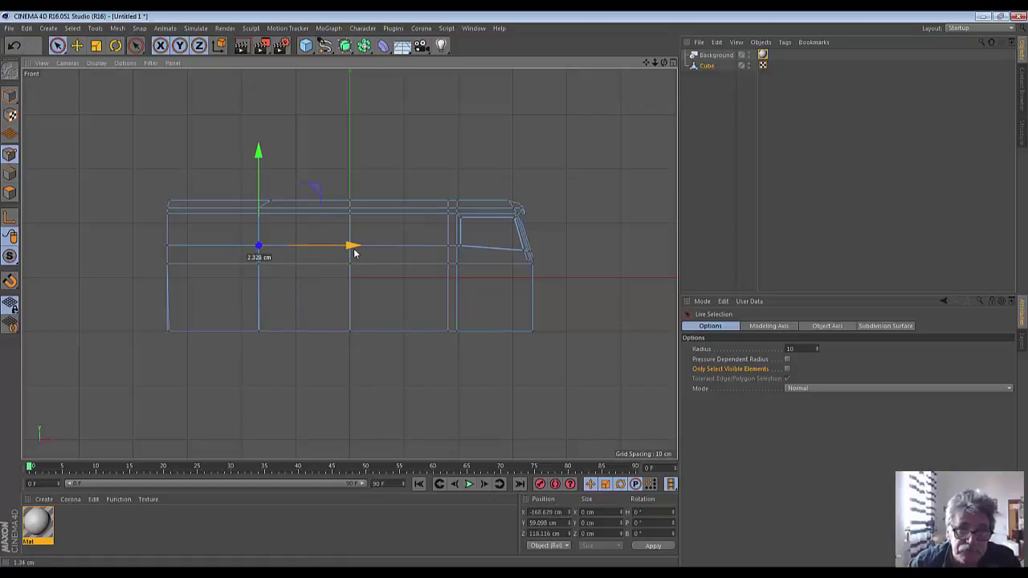
click(339, 379)
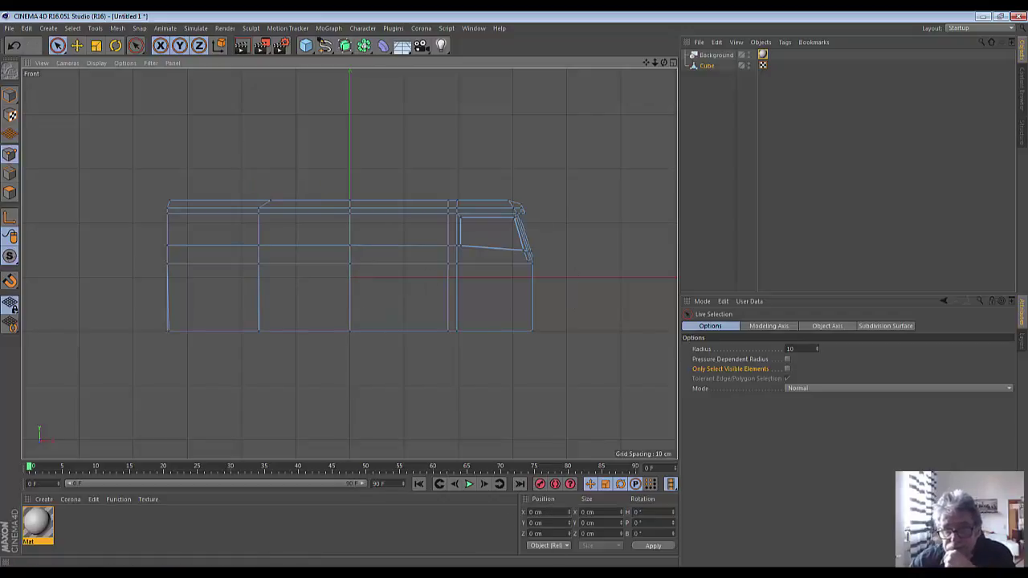
key(alt+Tab)
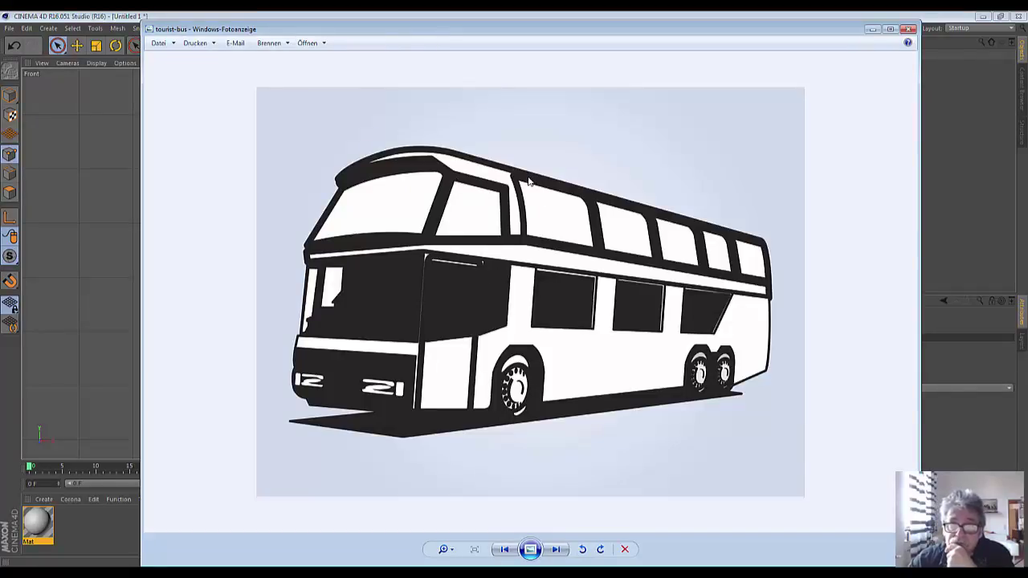
click(877, 29)
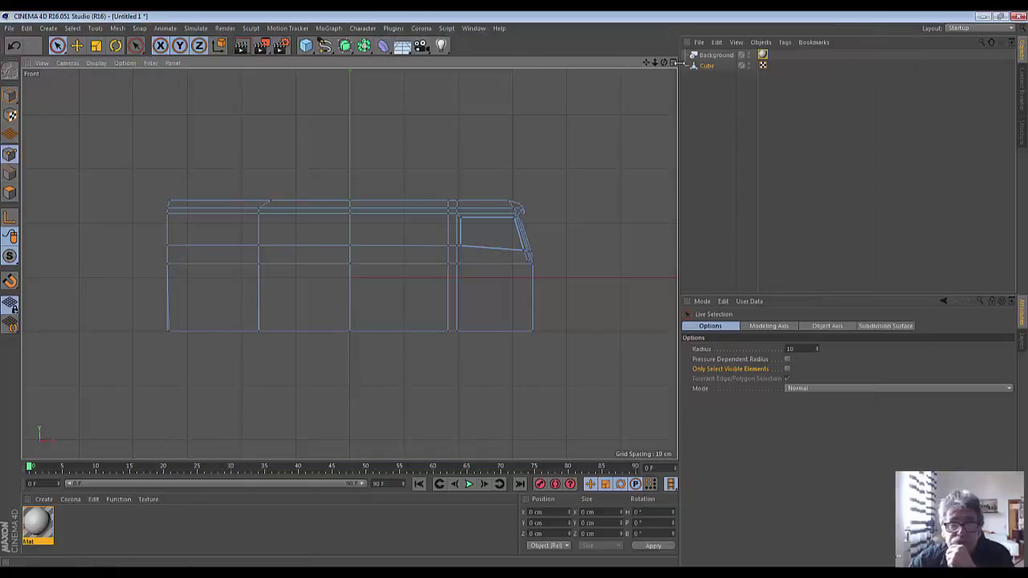
click(673, 62)
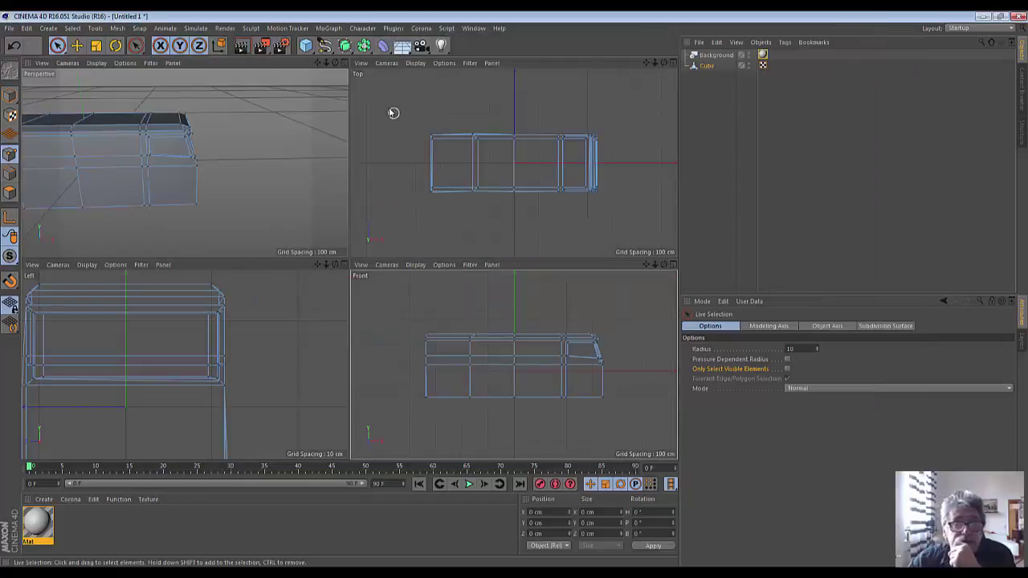
click(344, 63)
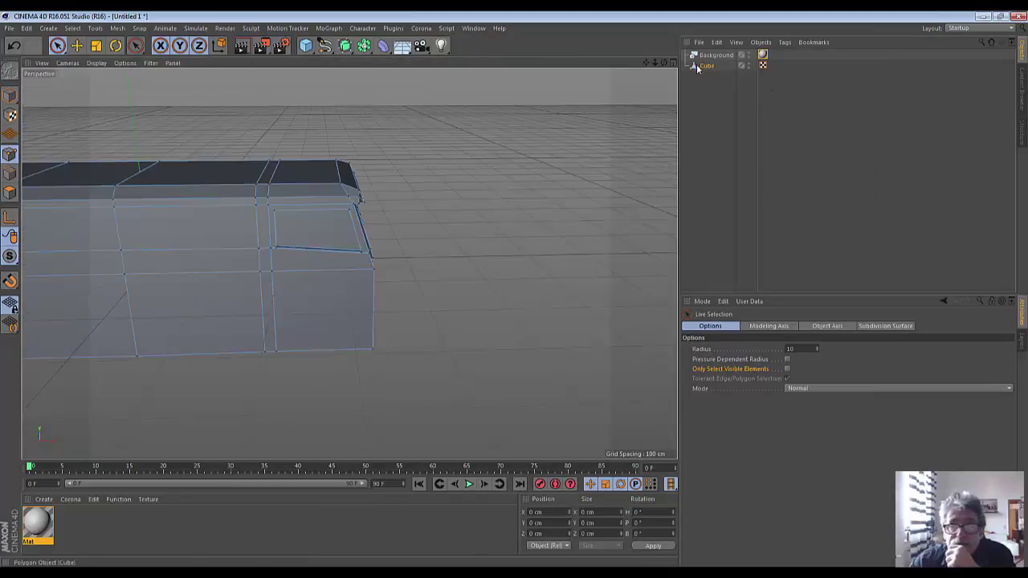
scroll(348, 263, down, 3)
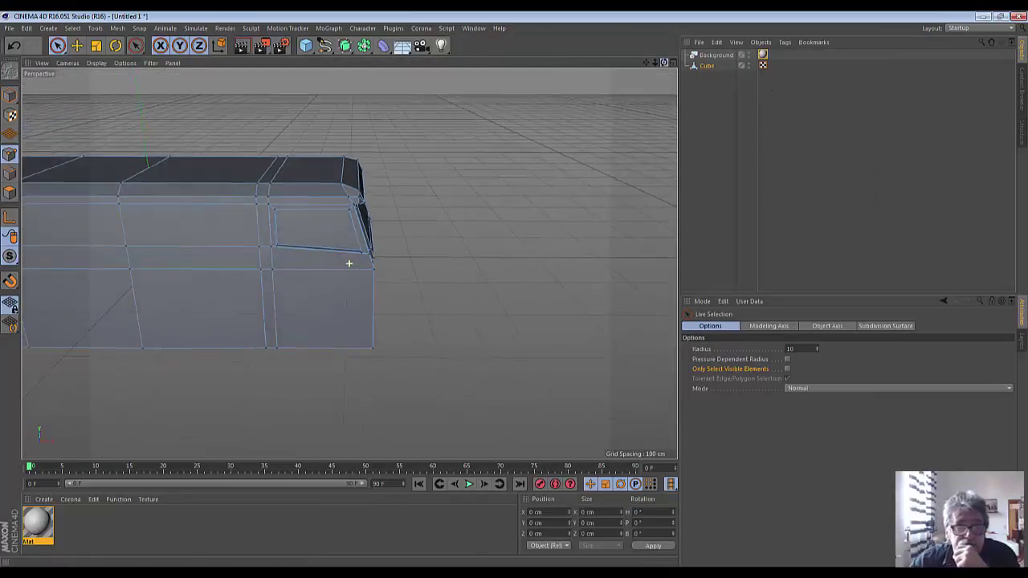
alt+drag(348, 263, 349, 264)
alt+drag(348, 263, 348, 263)
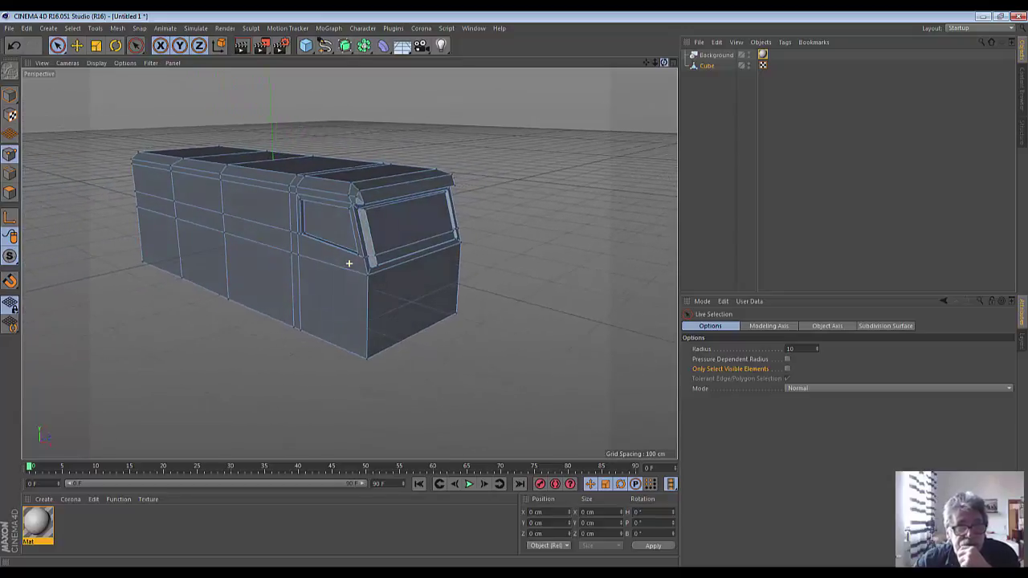
alt+drag(348, 263, 348, 263)
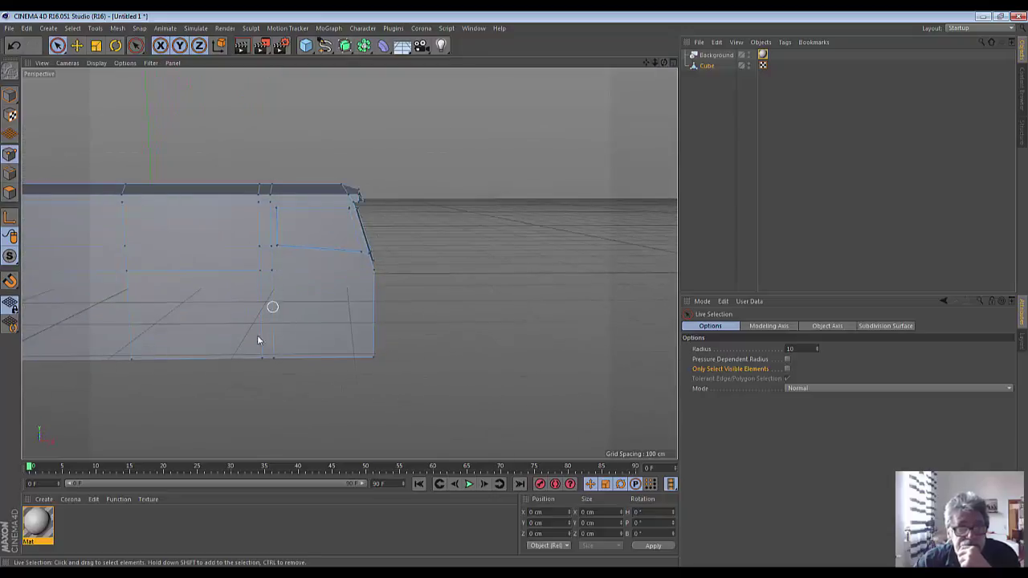
scroll(247, 332, up, 2)
scroll(248, 331, up, 2)
scroll(247, 331, up, 2)
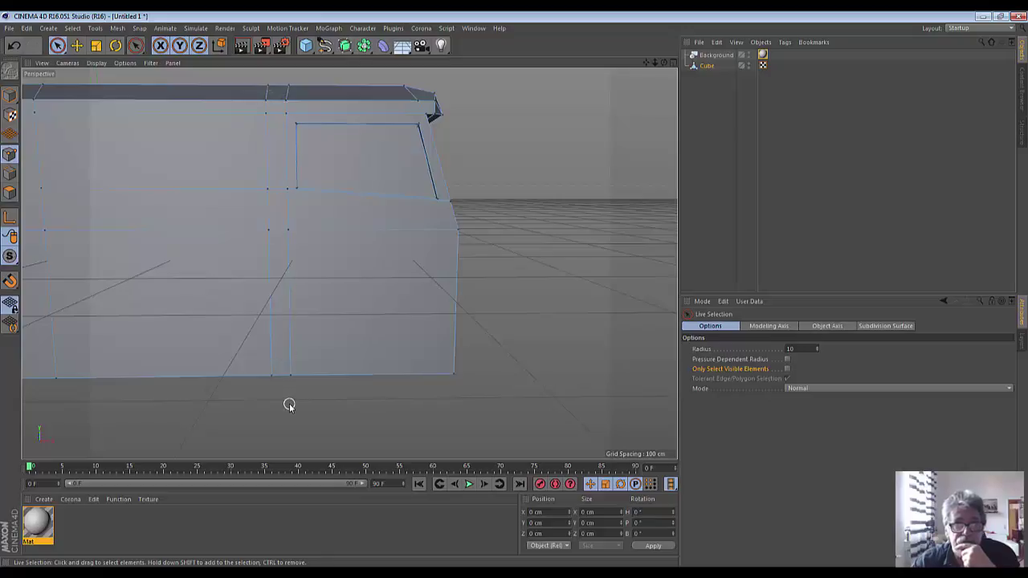
scroll(260, 338, down, 2)
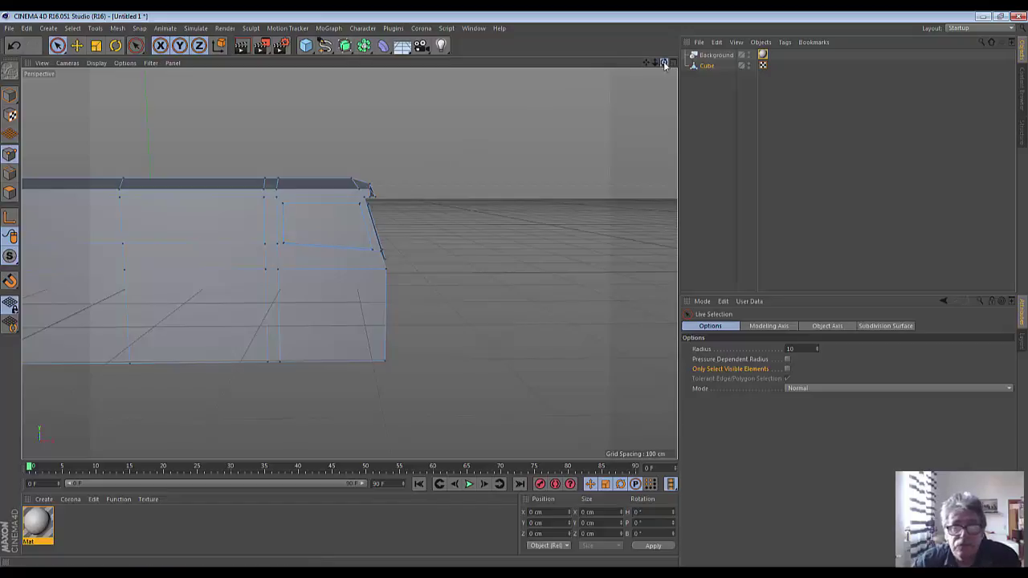
drag(664, 64, 349, 264)
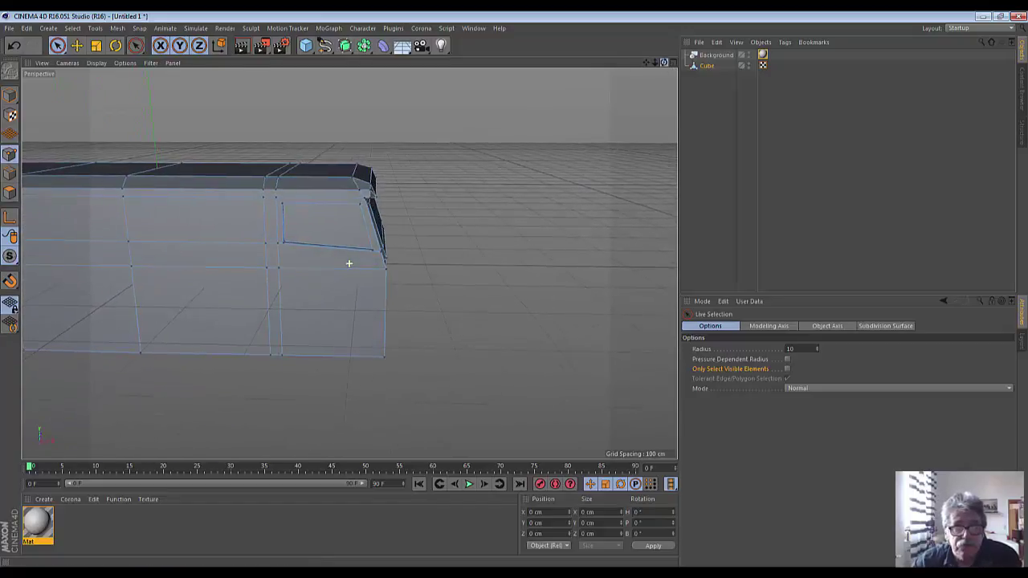
click(673, 62)
Select the top roof points and raise them about 12.8 cm on Y
click(673, 264)
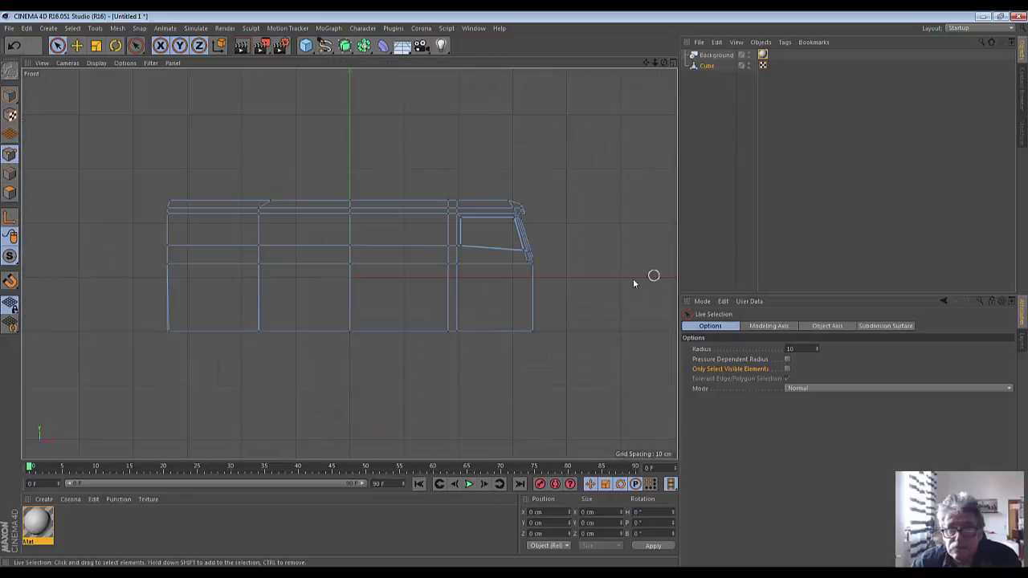
click(165, 200)
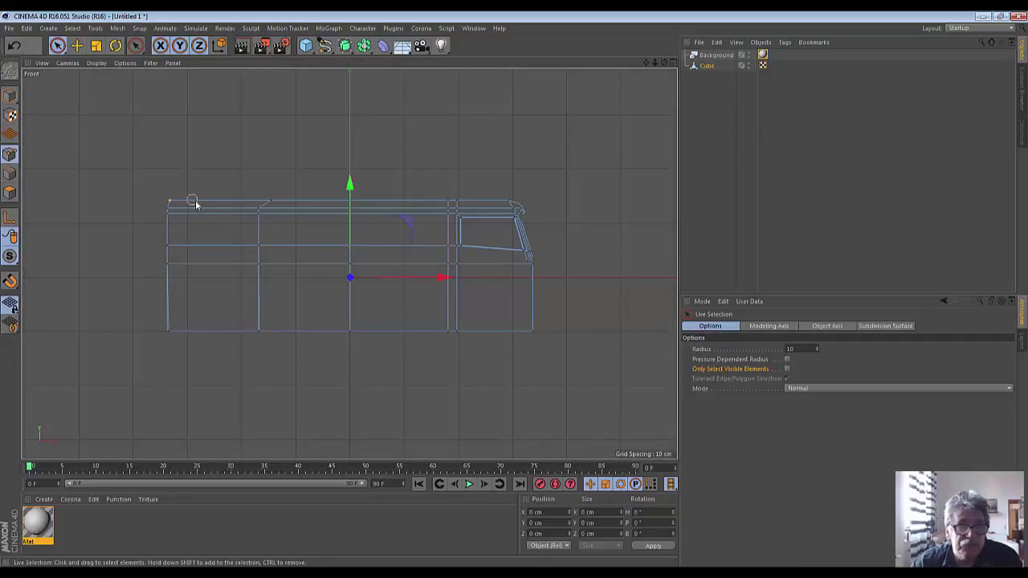
shift+drag(277, 205, 514, 203)
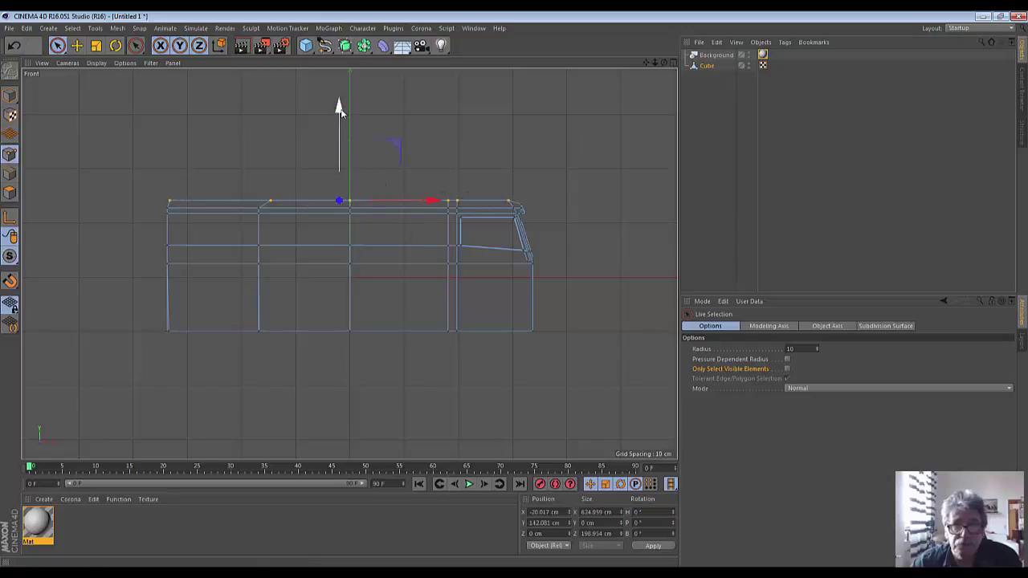
drag(340, 104, 340, 113)
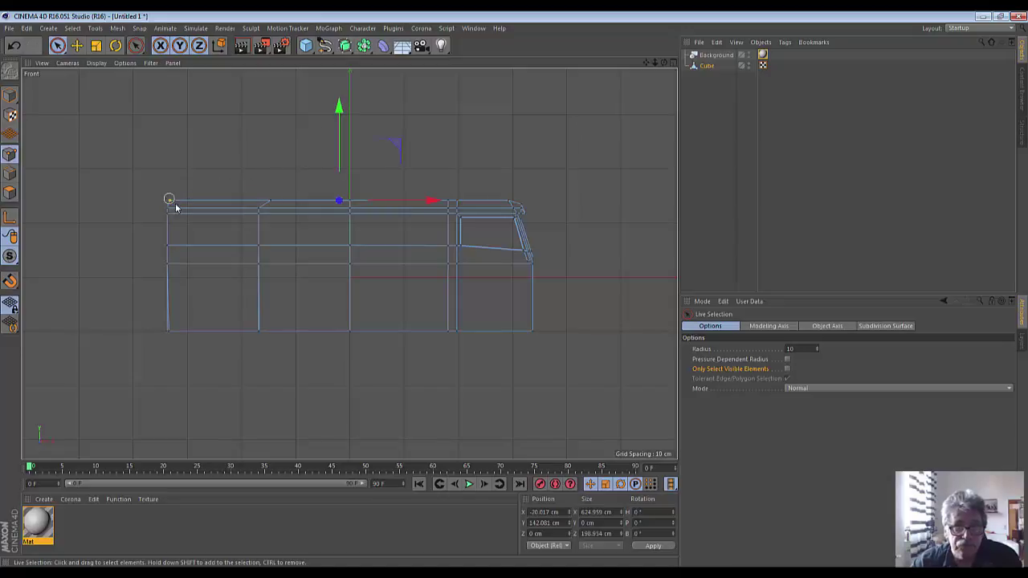
ctrl+click(459, 202)
drag(314, 119, 313, 112)
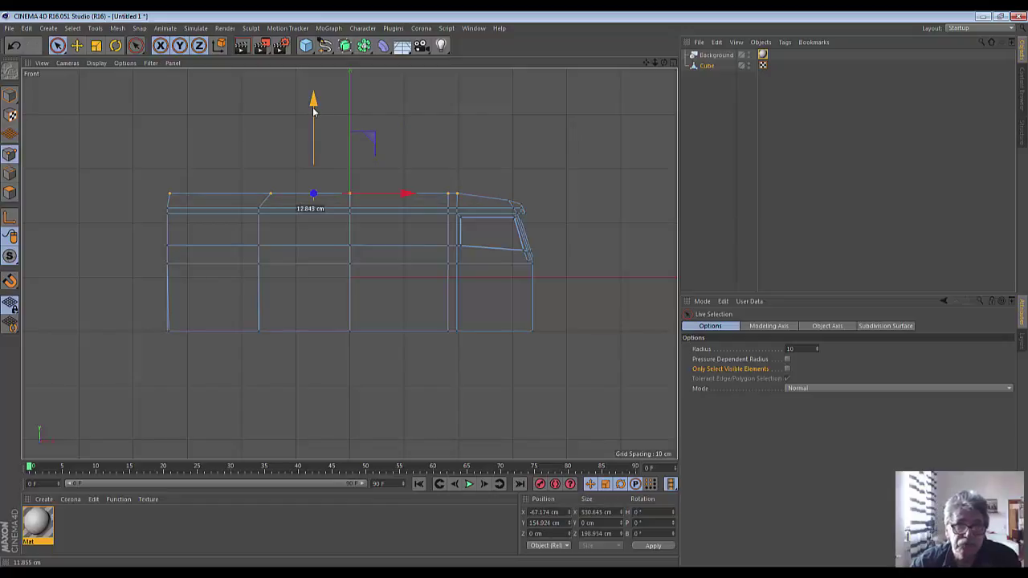
Pull the rear top roof corner point slightly forward along X
scroll(328, 319, up, 3)
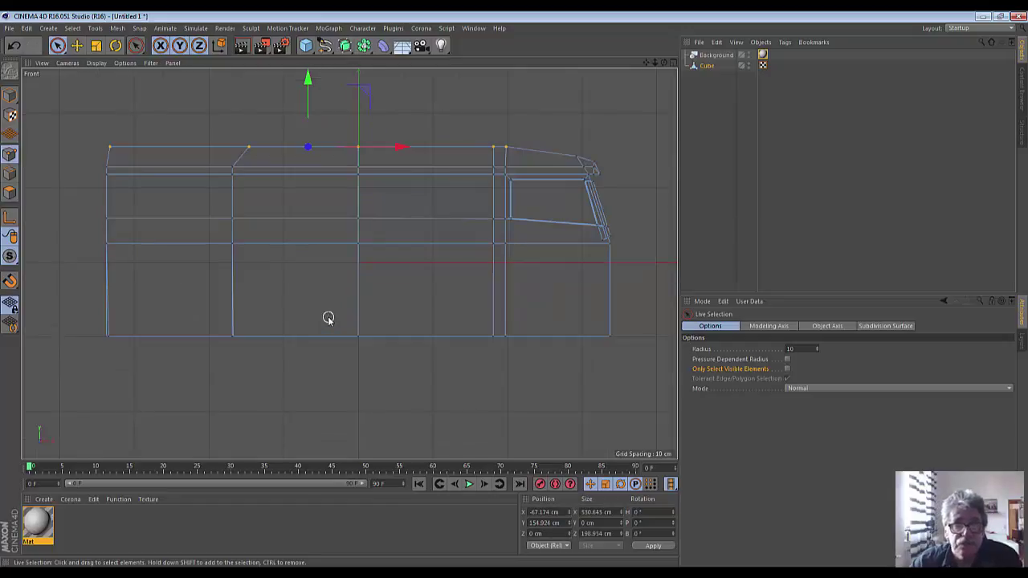
click(110, 147)
drag(201, 147, 205, 148)
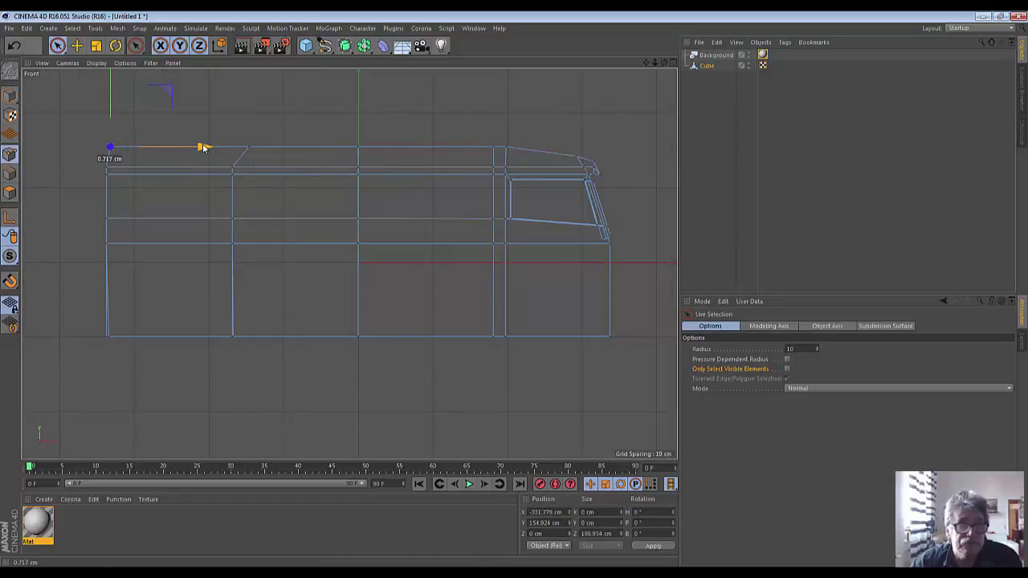
click(219, 106)
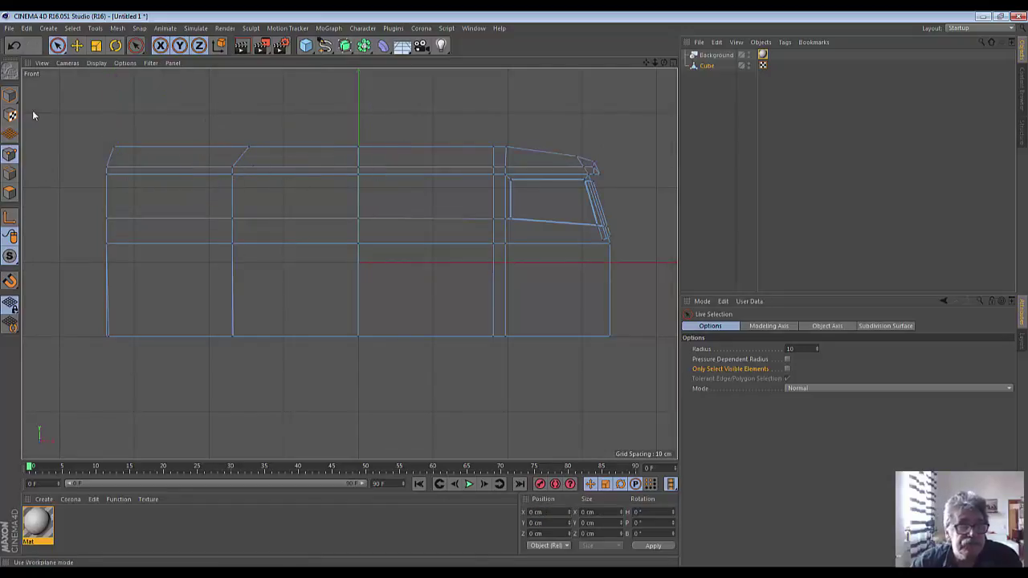
Knife a line in Line mode from the cab's top corner along the roof to the rear
drag(136, 45, 172, 115)
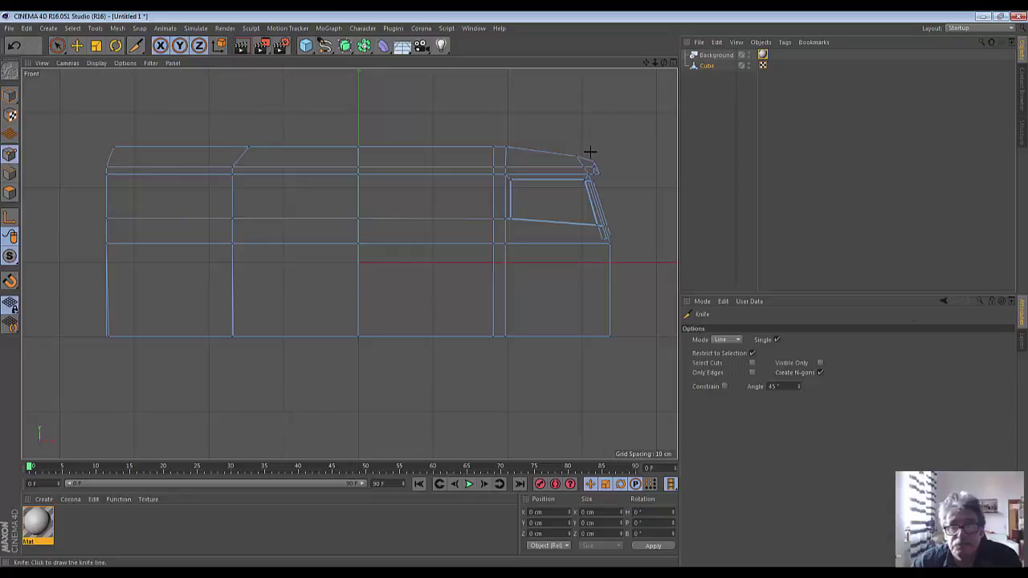
drag(589, 151, 565, 133)
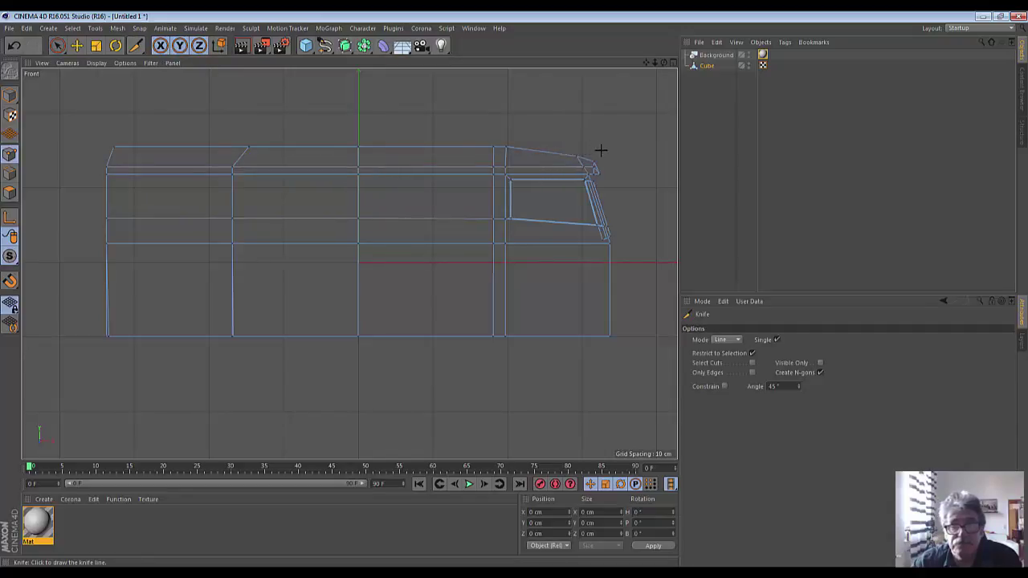
drag(602, 154, 596, 125)
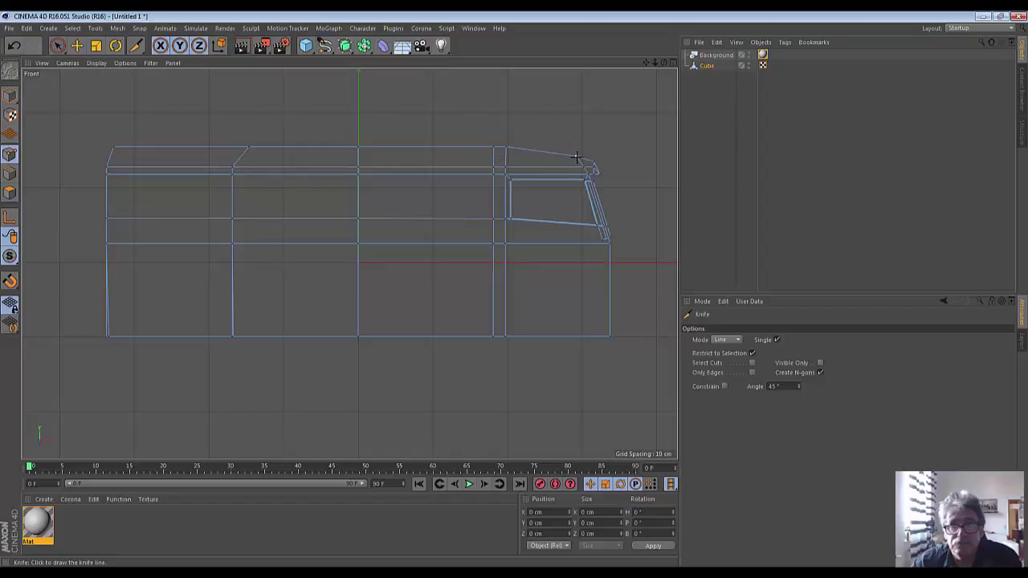
drag(577, 155, 97, 154)
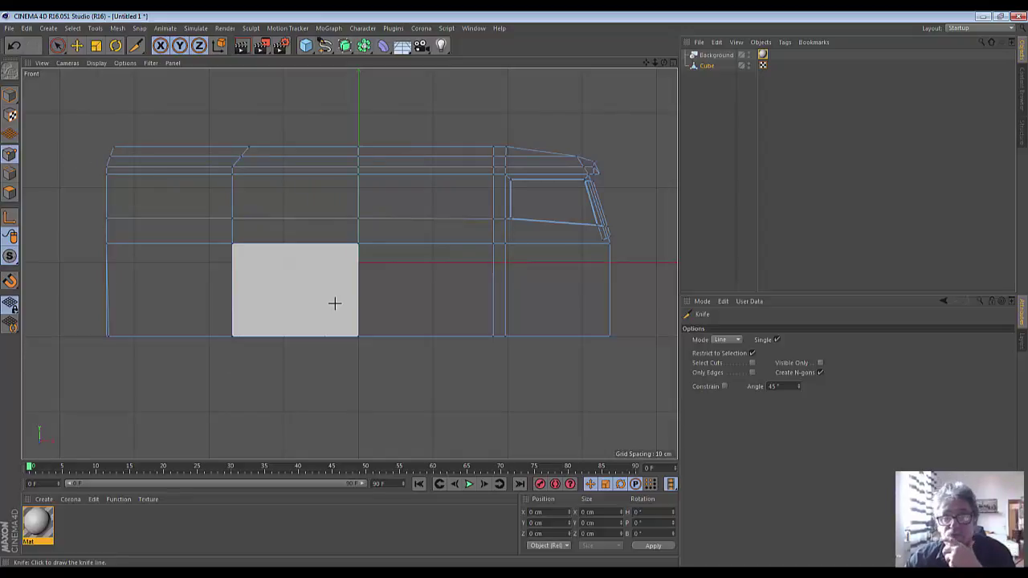
With Live Selection, slide the first vertical side edge and the centre edge rearward along X
click(59, 48)
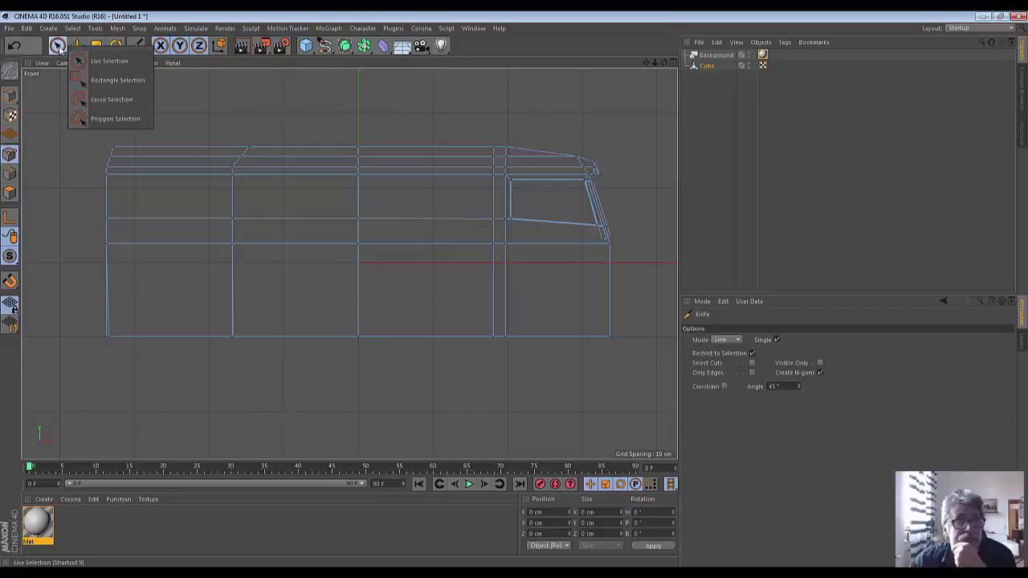
click(105, 61)
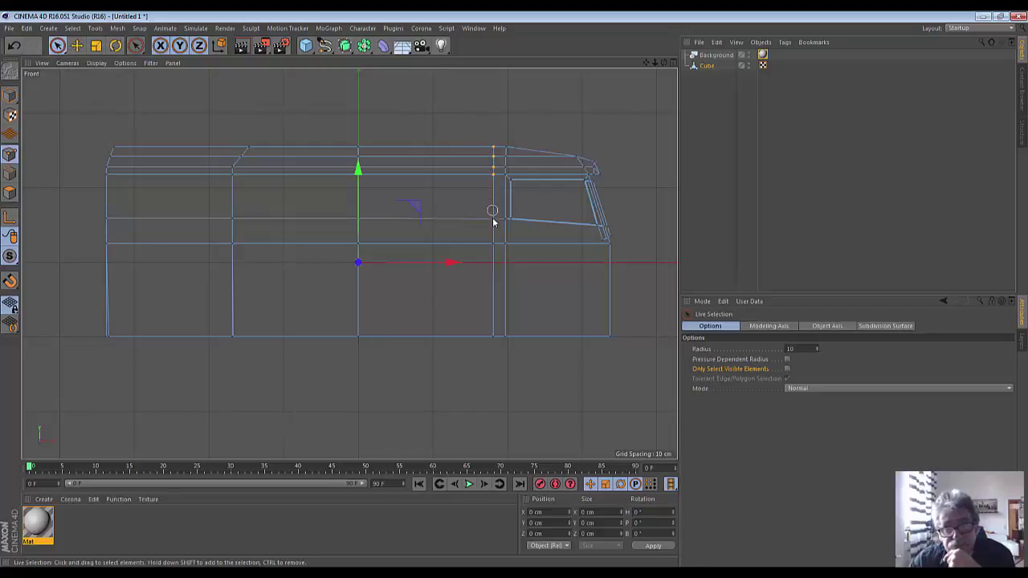
mouse_move(494, 223)
mouse_down()
mouse_move(490, 354)
mouse_move(488, 212)
mouse_up()
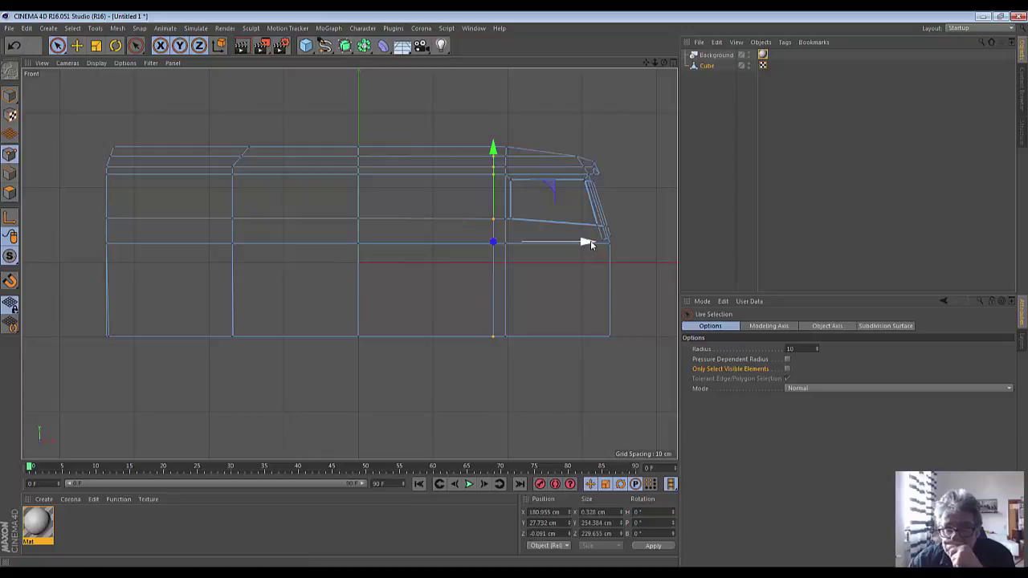
drag(591, 240, 502, 245)
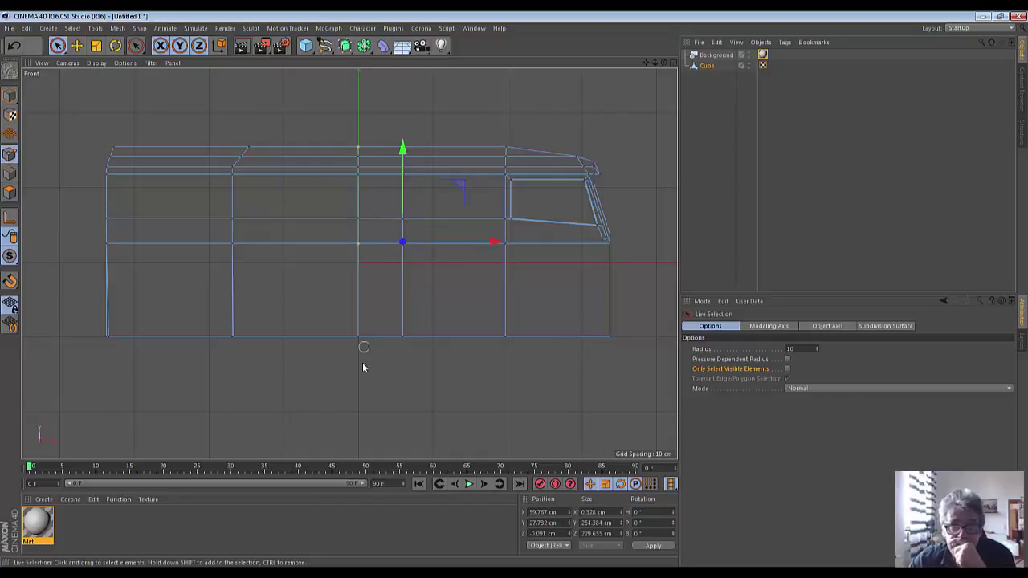
click(356, 303)
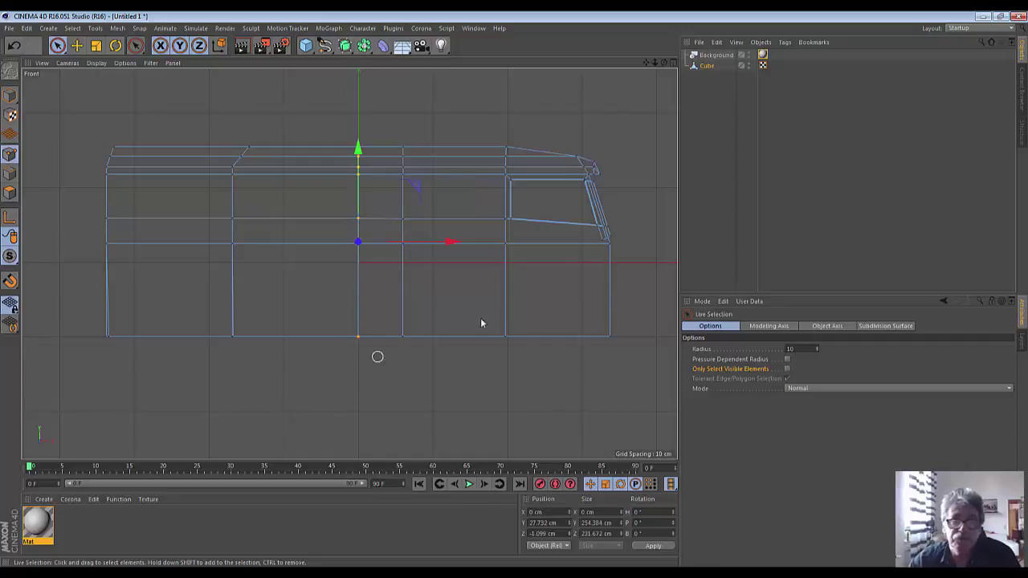
drag(453, 241, 395, 246)
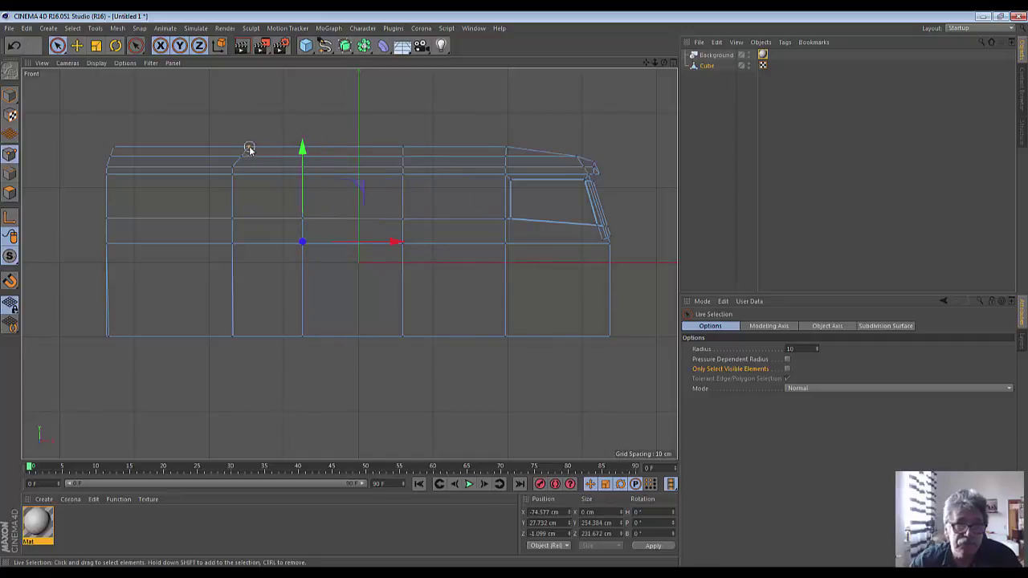
Shift the vertical edge near the roof step slightly, then check the tourist-bus reference
click(249, 149)
mouse_move(340, 146)
mouse_down()
mouse_move(326, 148)
mouse_move(330, 157)
mouse_up()
click(243, 161)
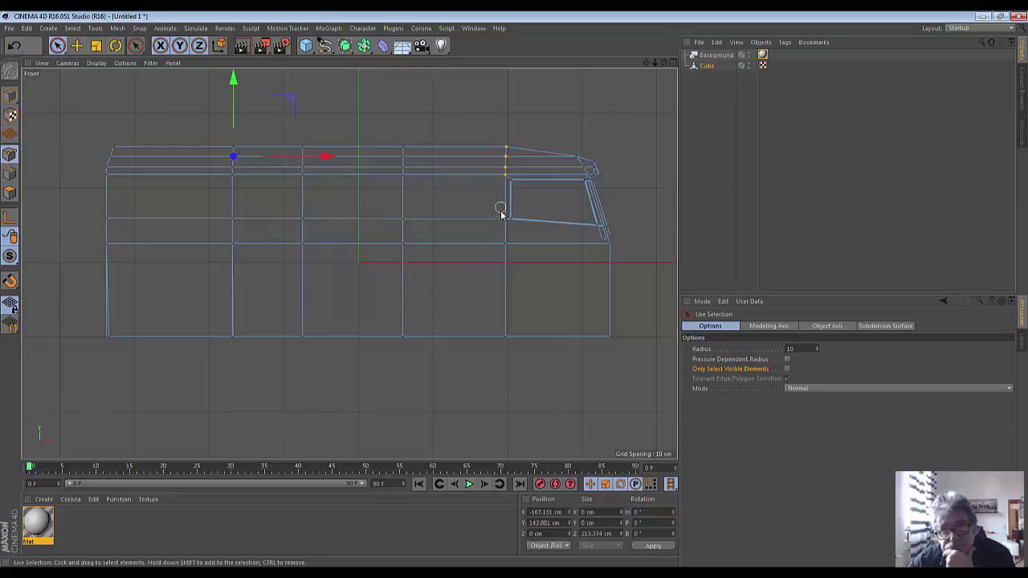
click(501, 248)
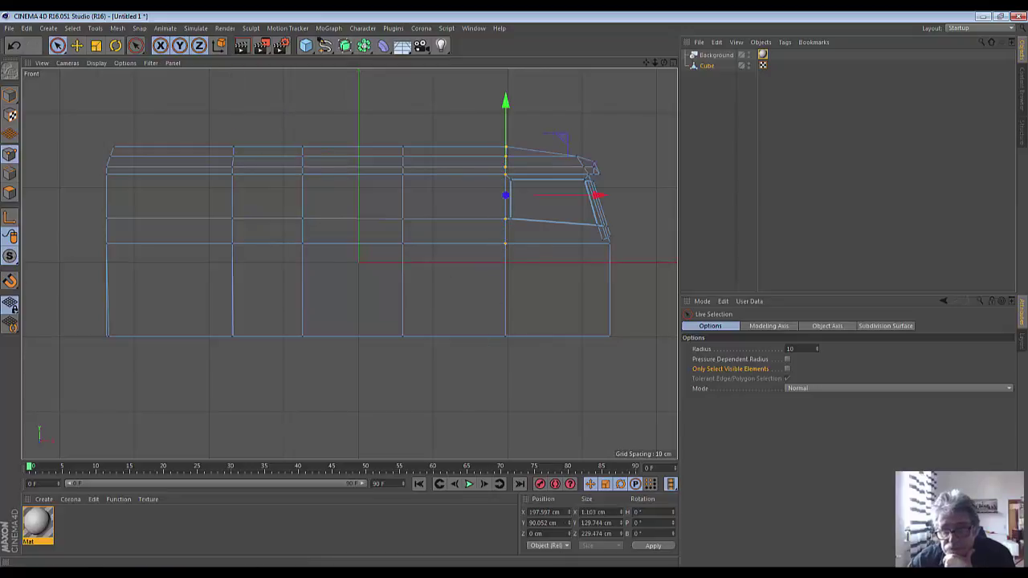
key(alt+Tab)
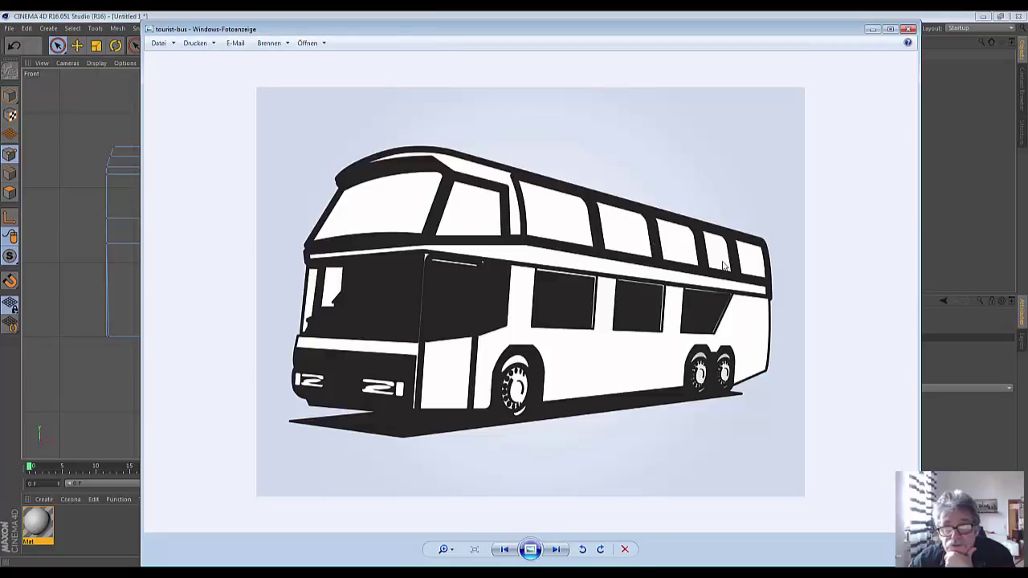
key(alt+Tab)
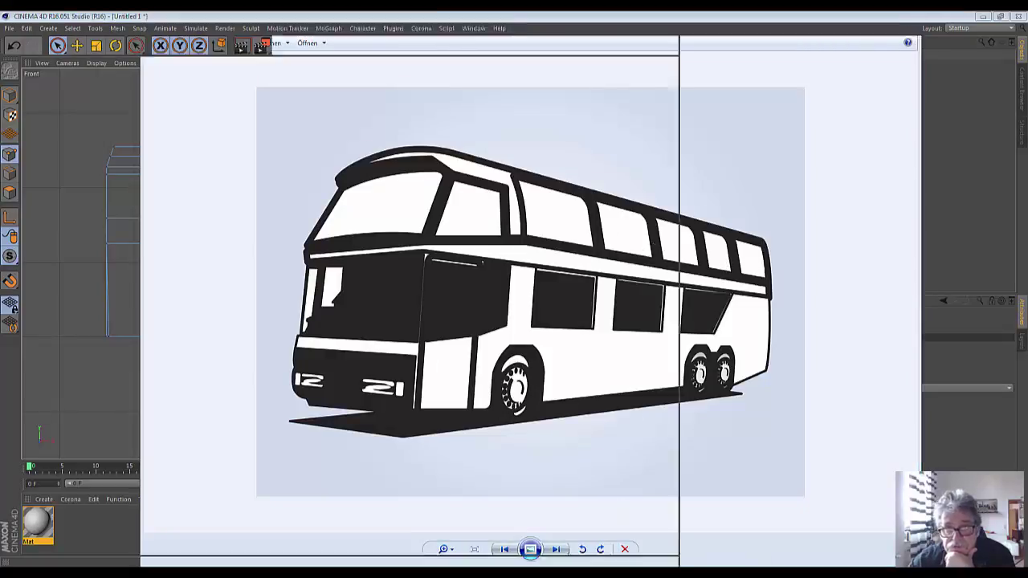
click(489, 140)
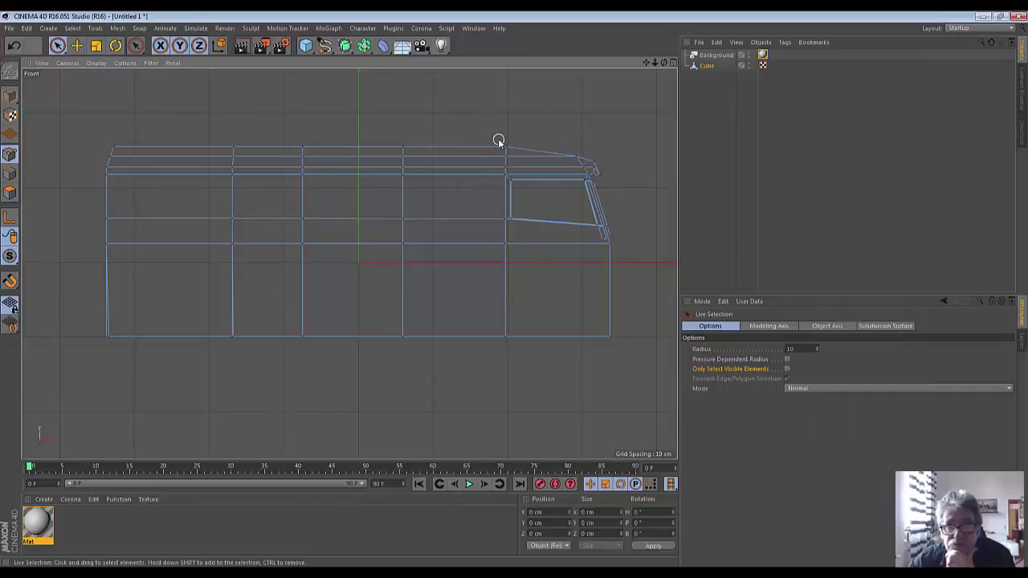
Move the point column behind the cab window about 10.5 cm toward the rear
mouse_move(500, 349)
mouse_down()
mouse_move(503, 147)
mouse_move(506, 157)
mouse_up()
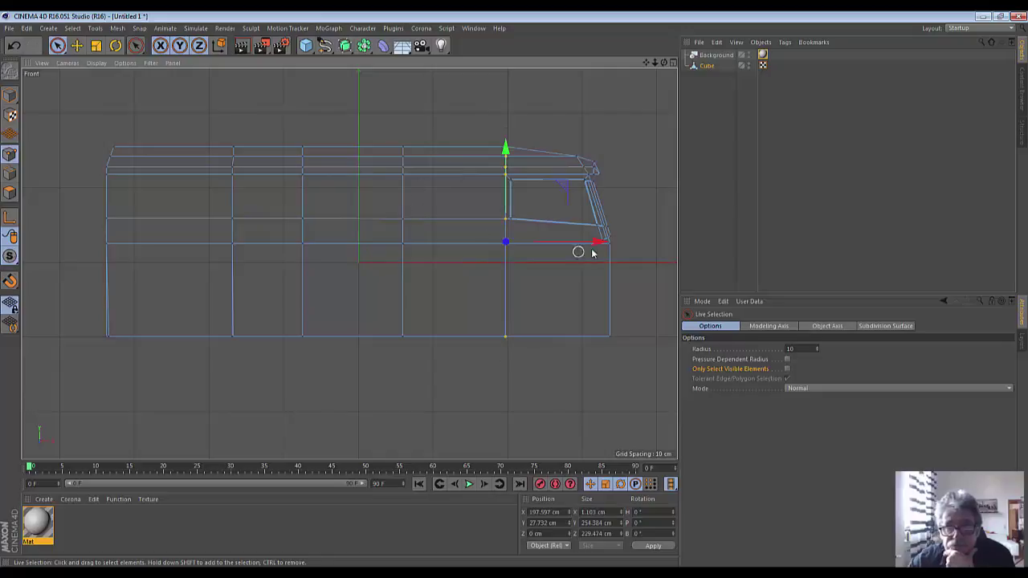
drag(599, 243, 593, 249)
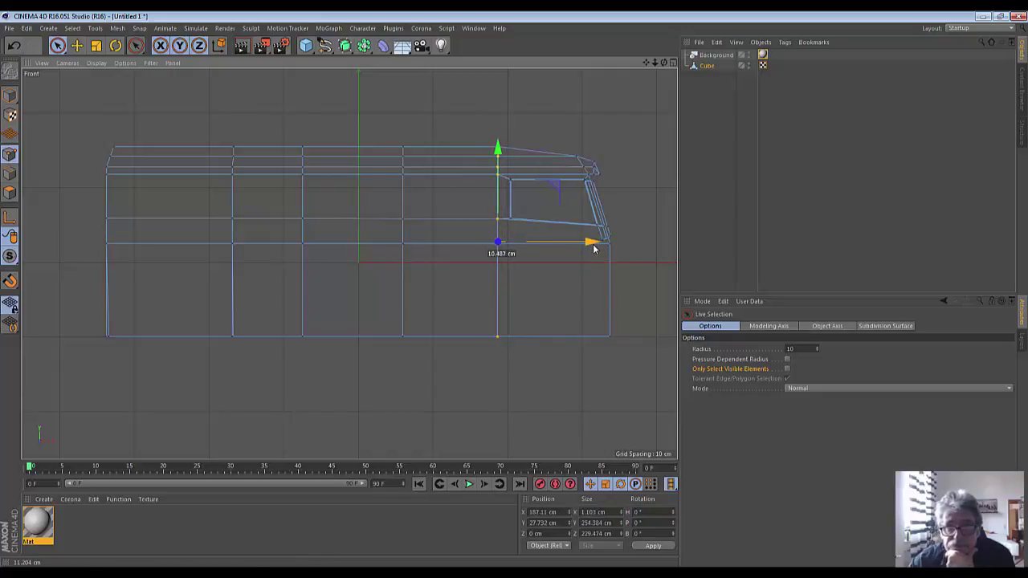
drag(593, 244, 592, 243)
click(634, 295)
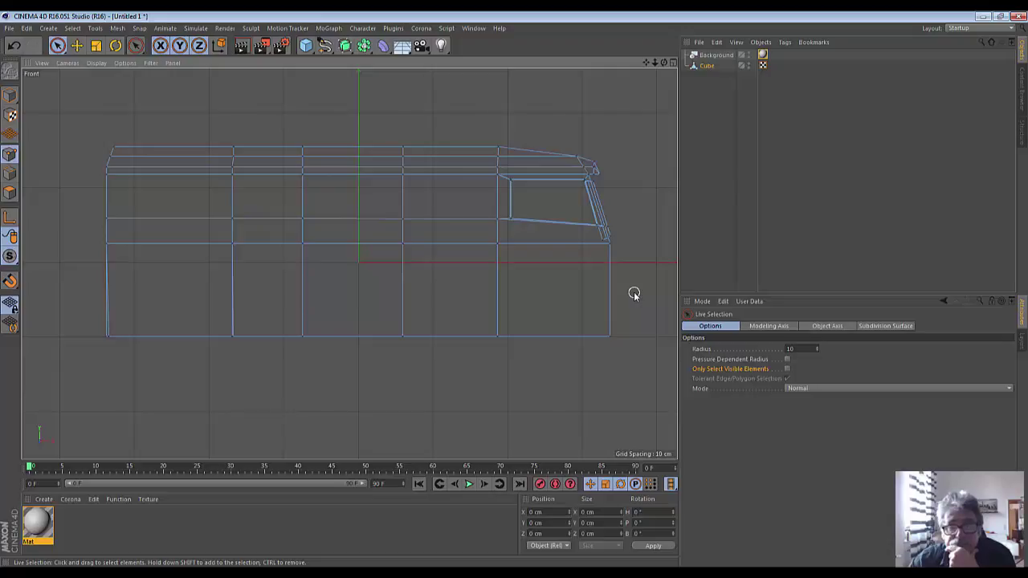
Maximize the Perspective view, orbit to a side angle, and switch to Polygon mode
middle_click(665, 80)
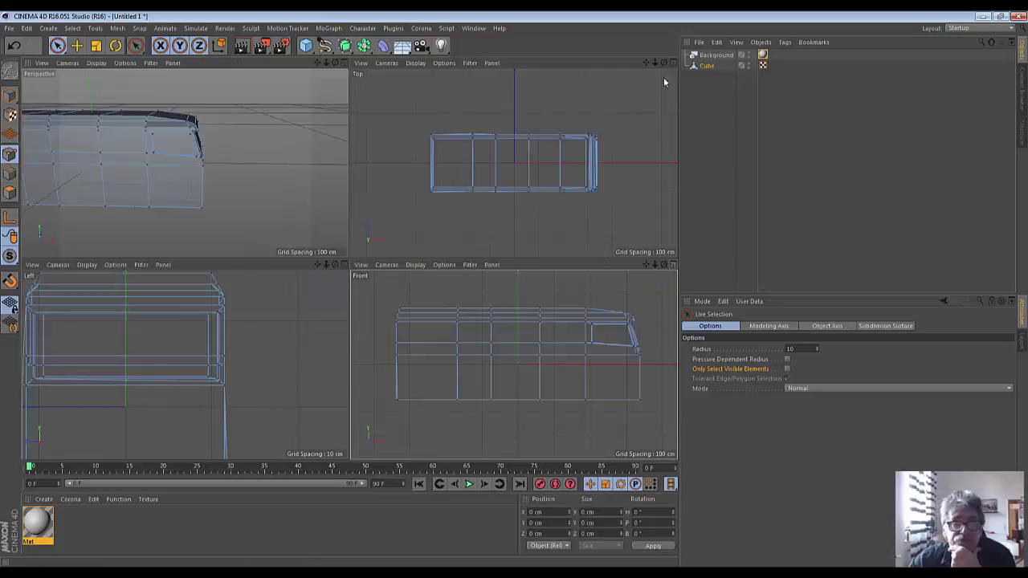
click(344, 63)
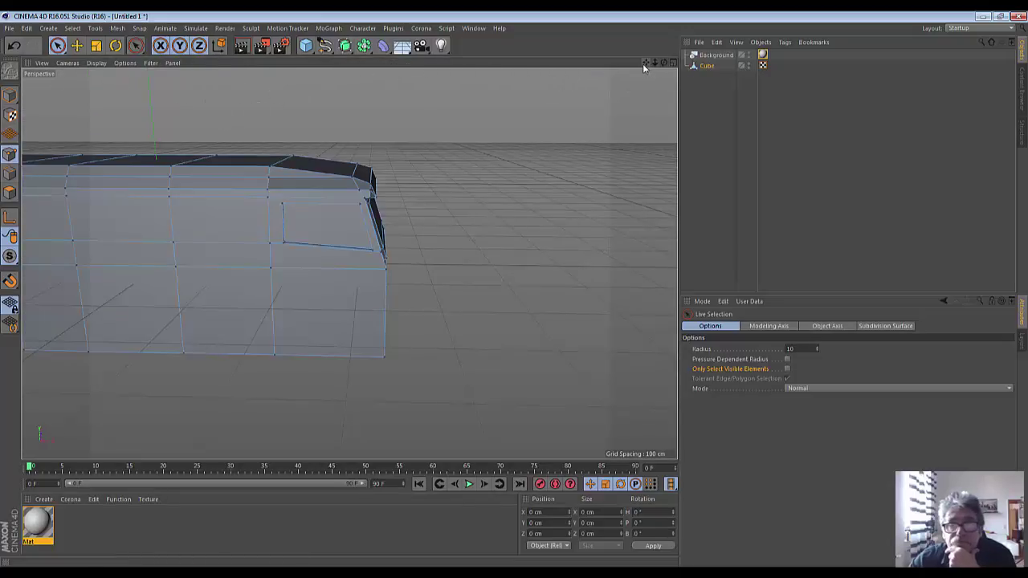
drag(664, 63, 664, 74)
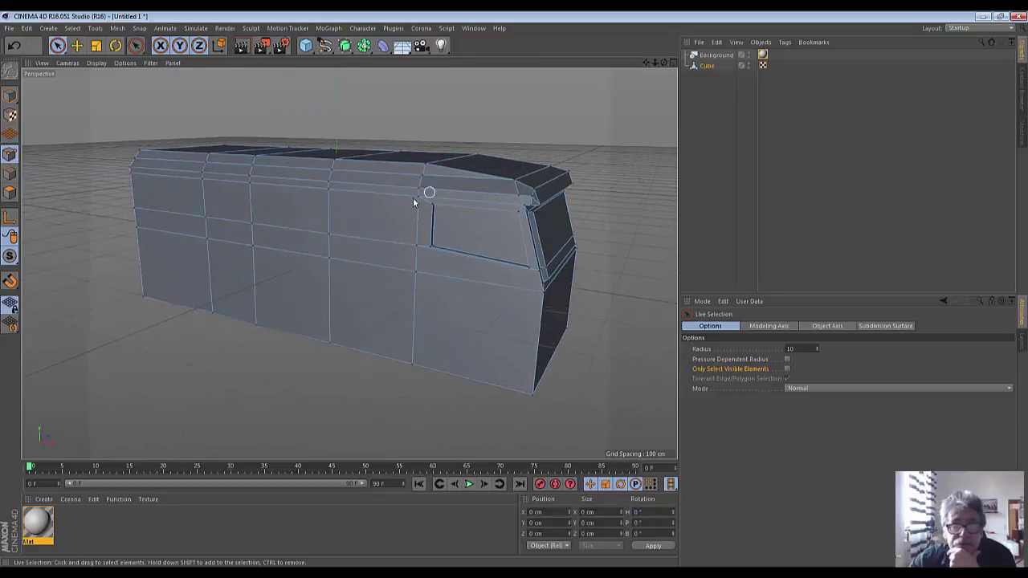
click(10, 193)
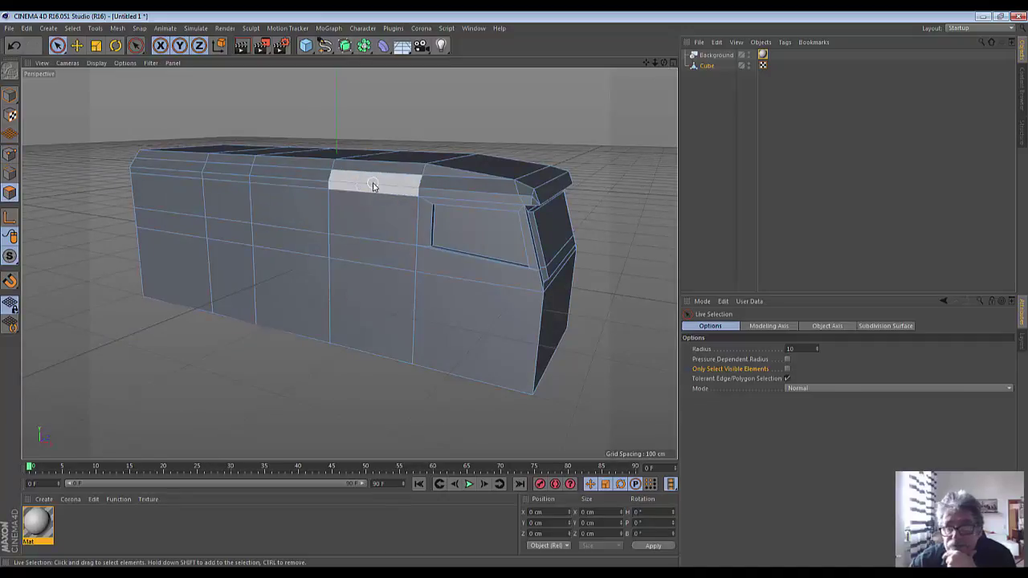
With Only Select Visible Elements on, push the side and roof-bevel faces 17.361 cm inward
click(788, 369)
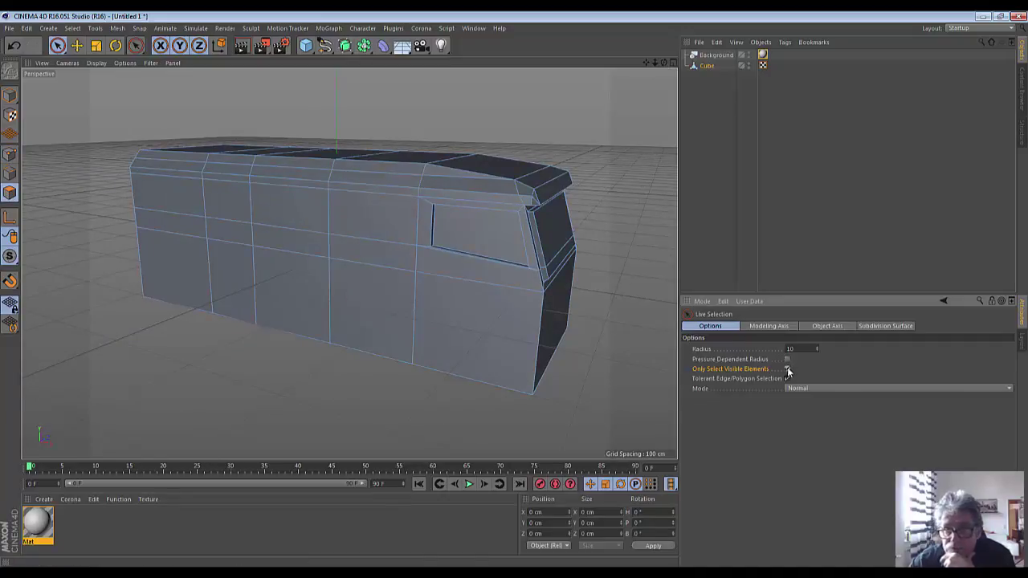
click(378, 185)
drag(379, 187, 374, 206)
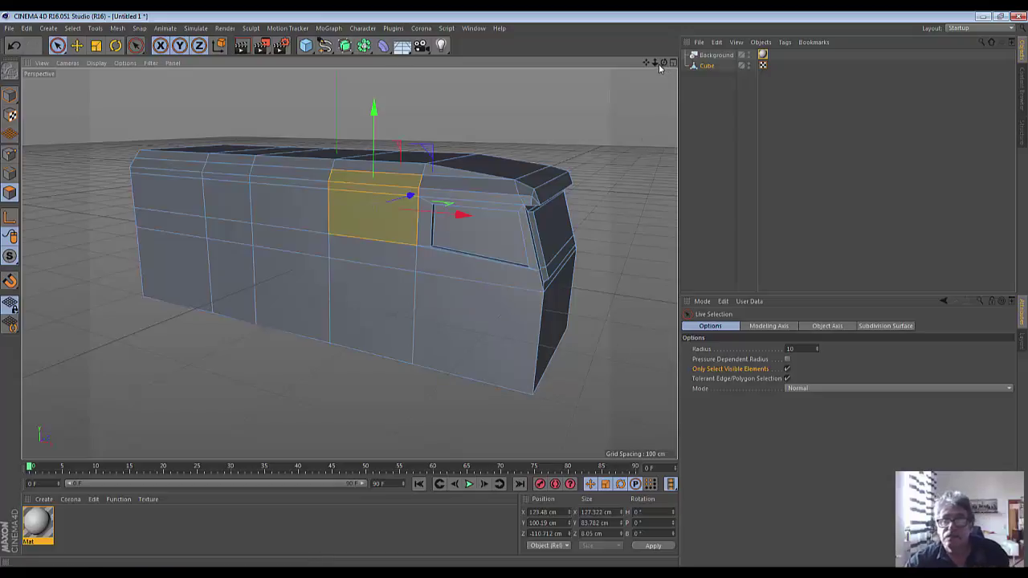
drag(659, 63, 642, 67)
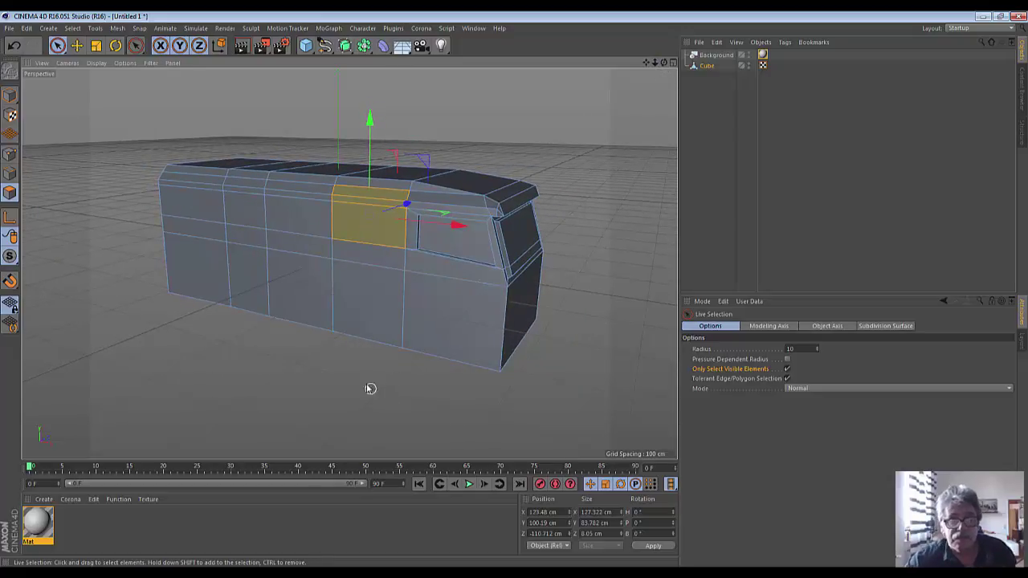
shift+click(384, 189)
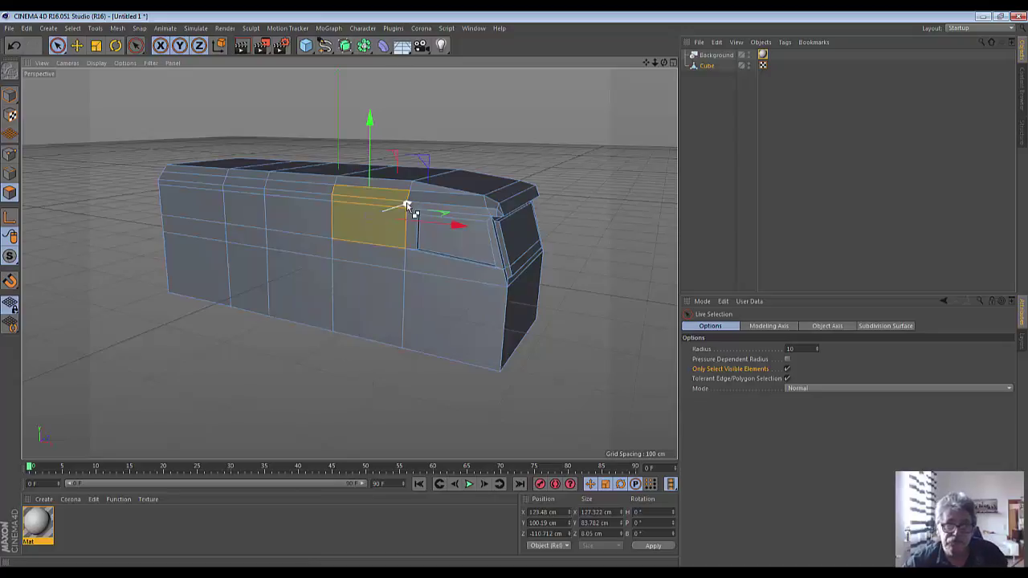
ctrl+drag(407, 204, 409, 205)
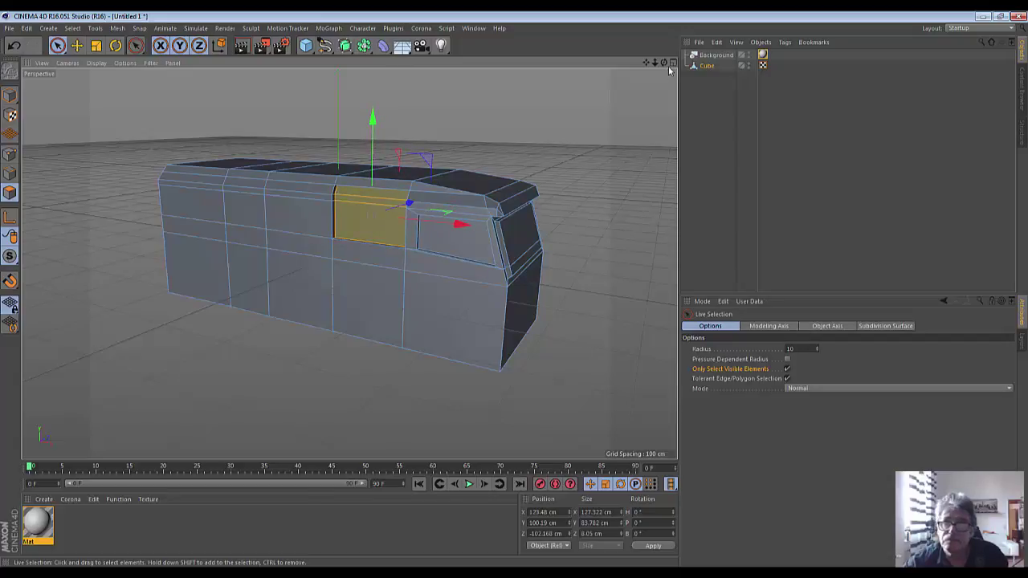
drag(667, 66, 348, 264)
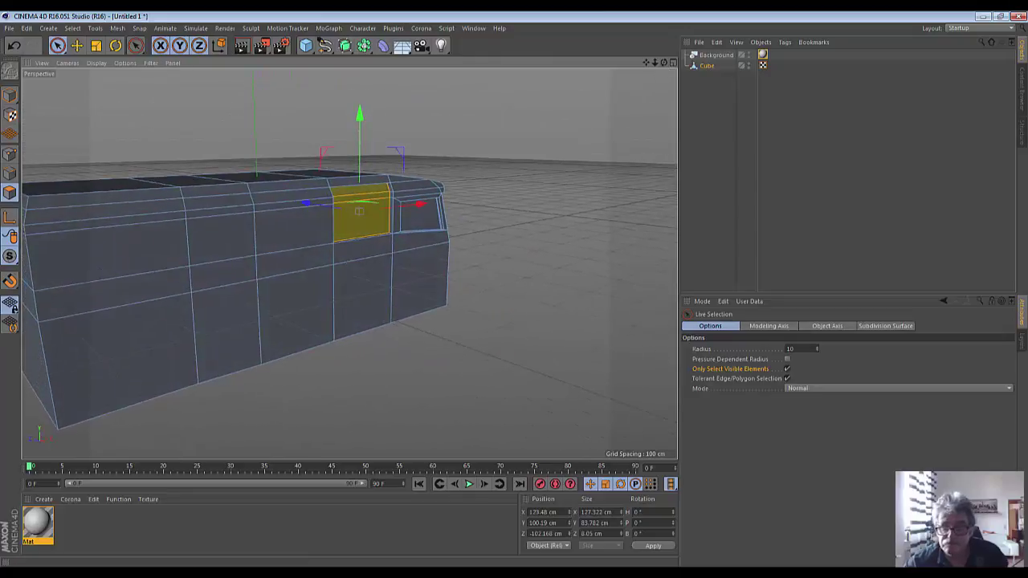
key(alt+Tab)
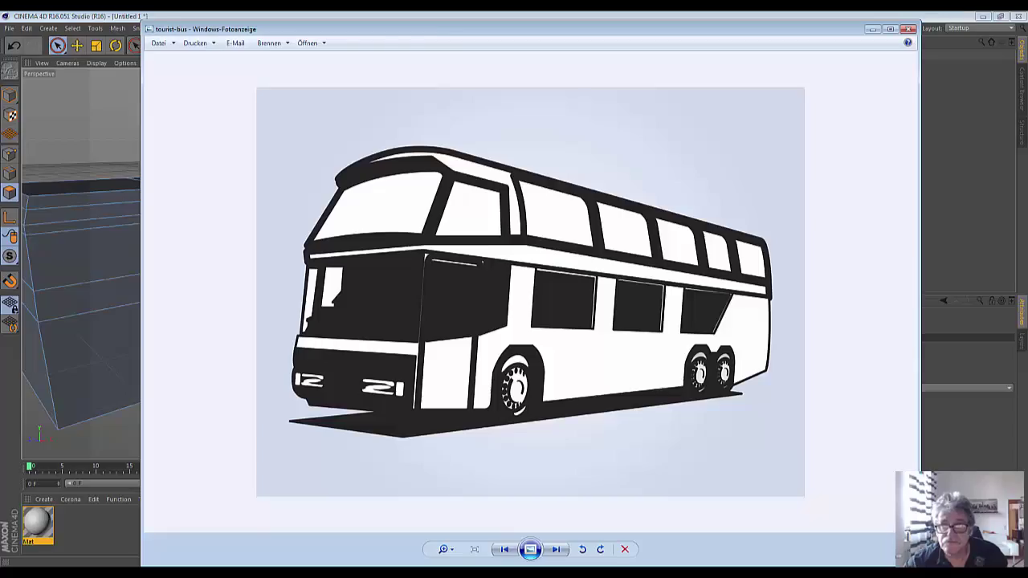
key(alt+Tab)
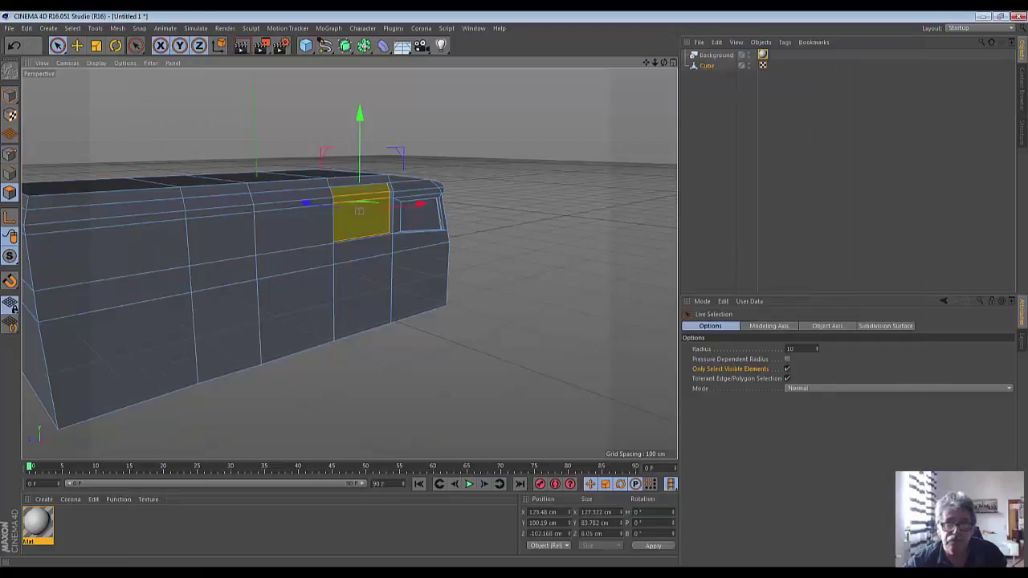
Orbit the perspective to a frontal angle, compare with the reference, then return to four views in Point mode
click(673, 65)
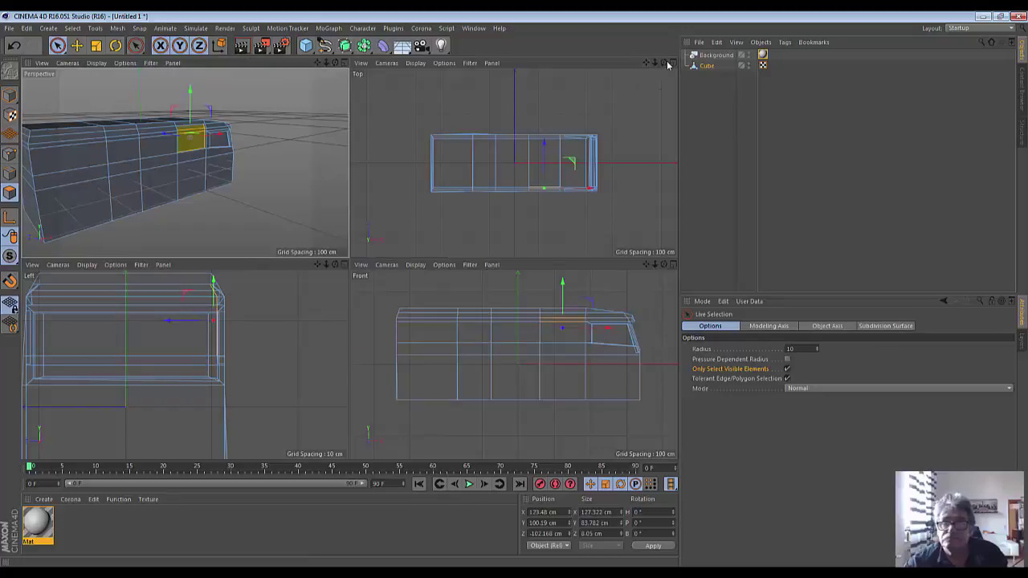
click(674, 64)
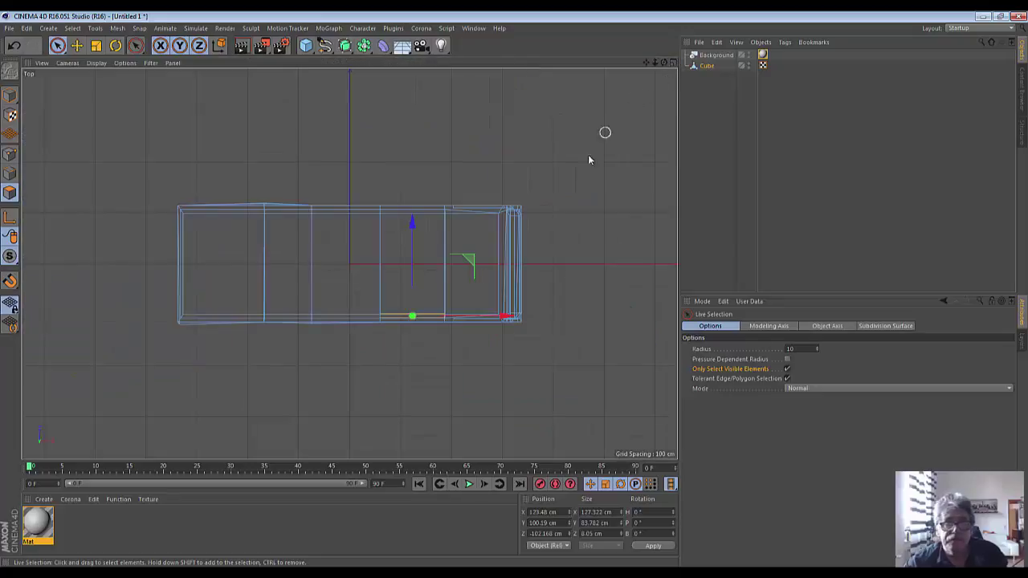
click(673, 63)
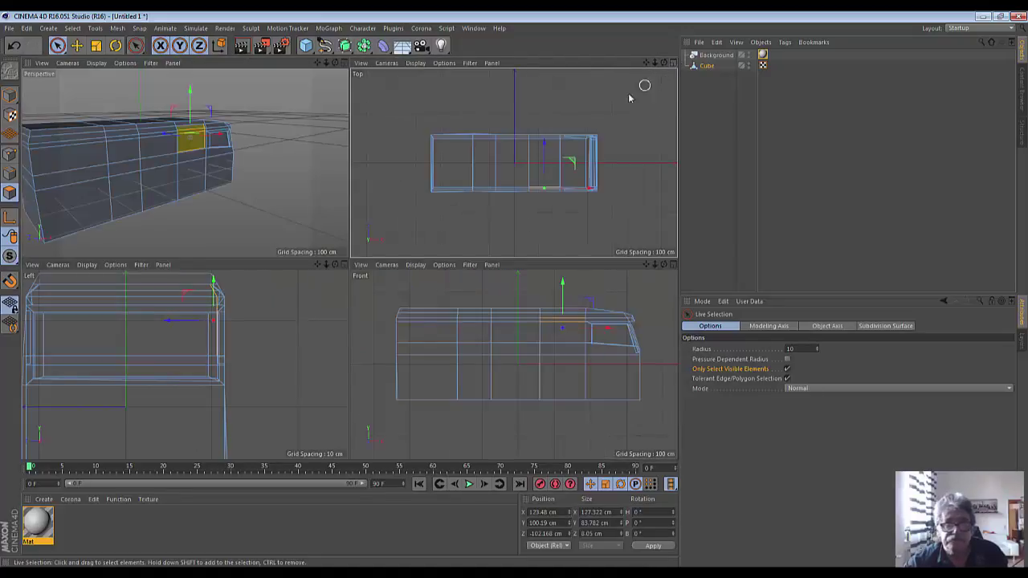
click(344, 63)
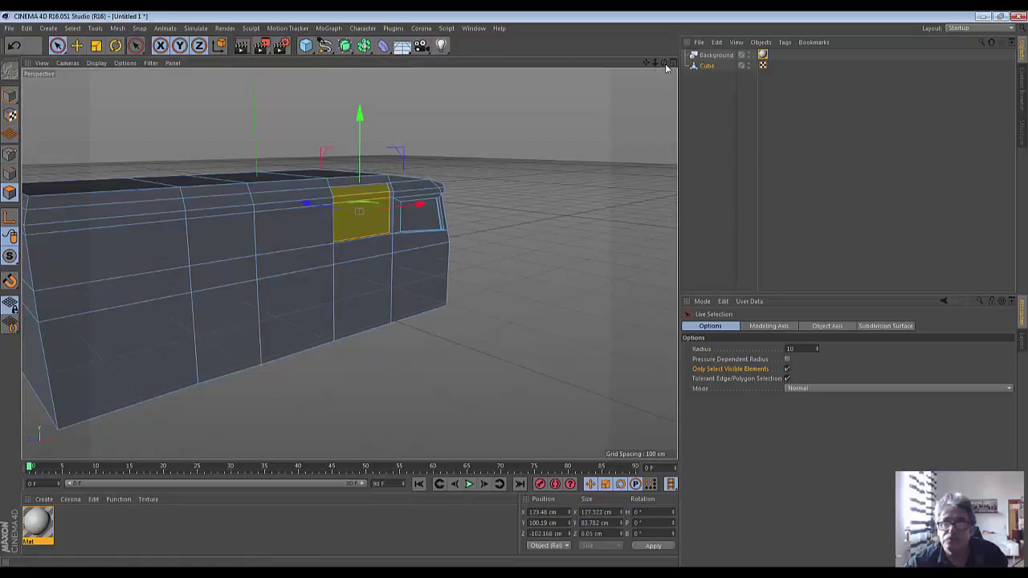
alt+drag(348, 265, 375, 224)
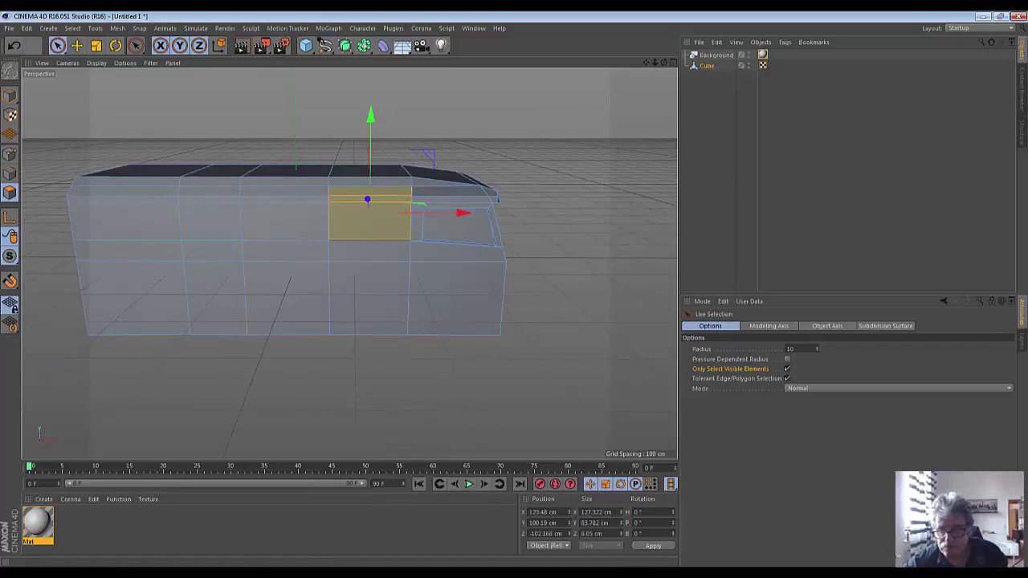
key(alt+Tab)
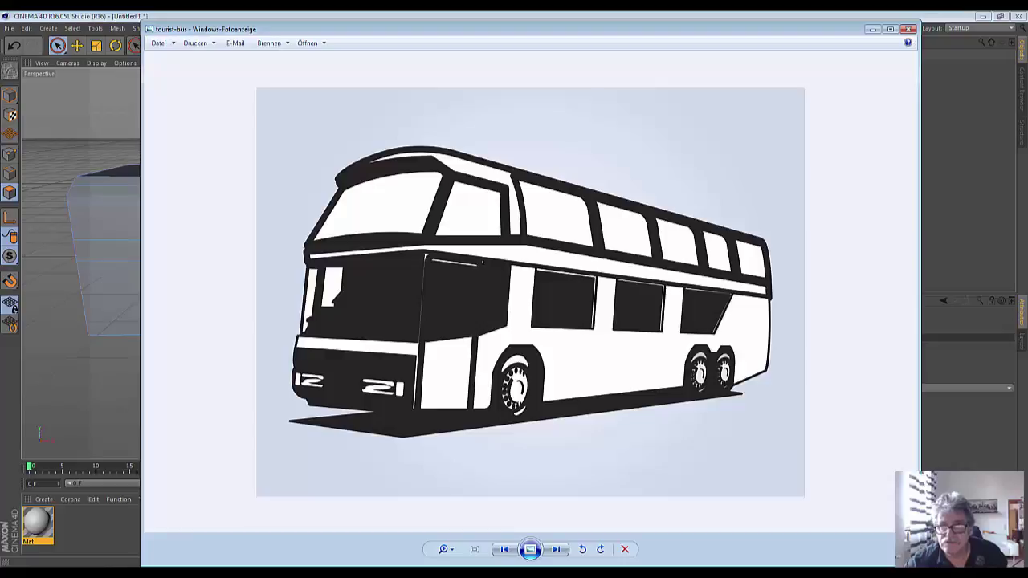
key(alt+Tab)
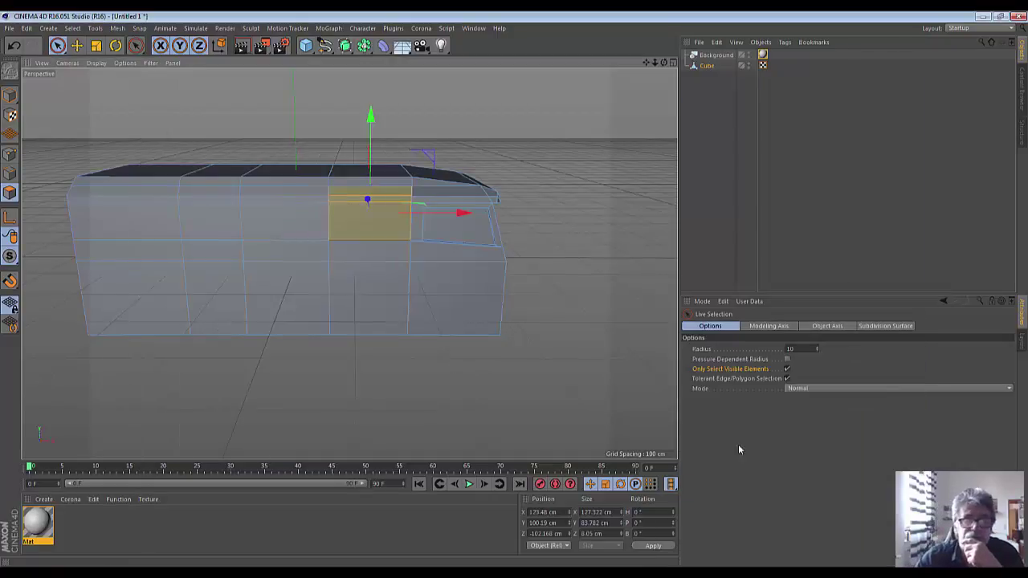
click(675, 64)
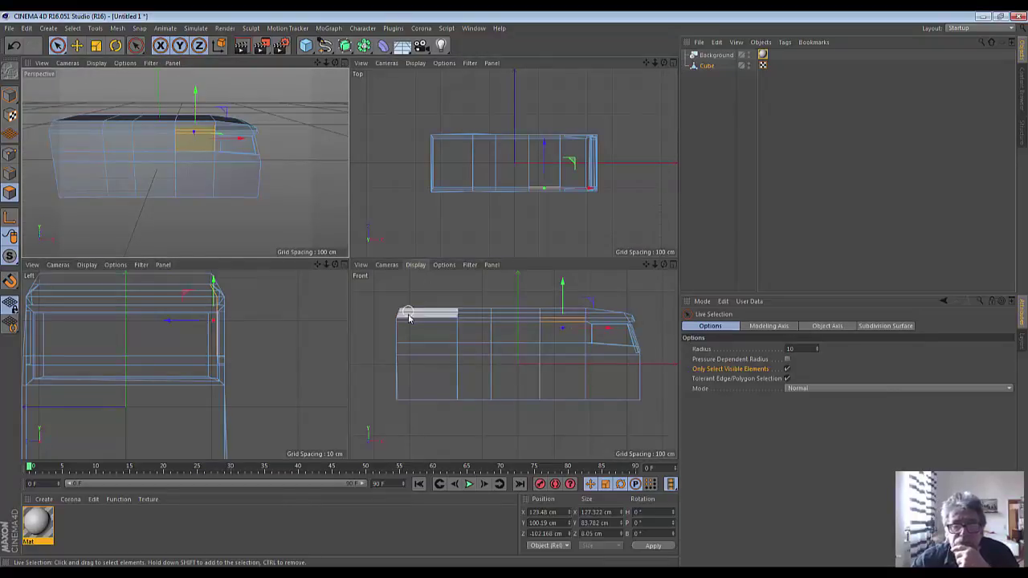
click(10, 155)
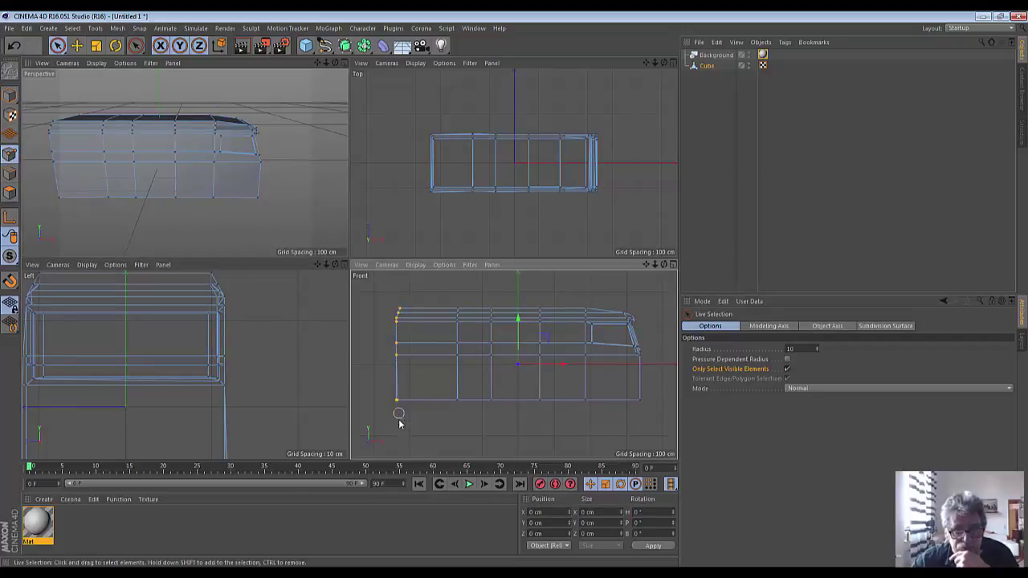
Select the rear-end points, including hidden ones, and move them 88.976 cm back along X
drag(450, 354, 431, 359)
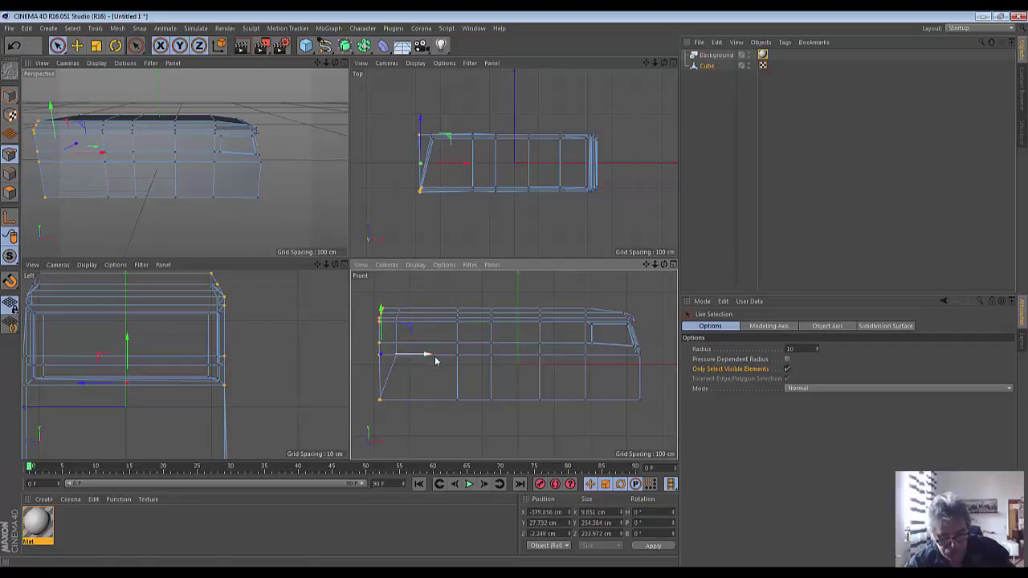
key(ctrl+z)
click(788, 369)
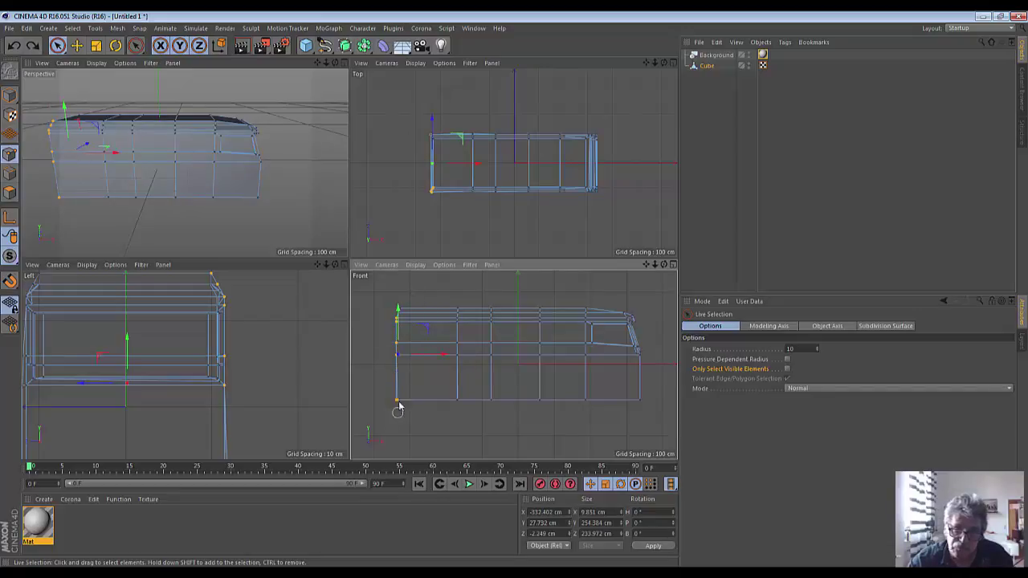
click(422, 317)
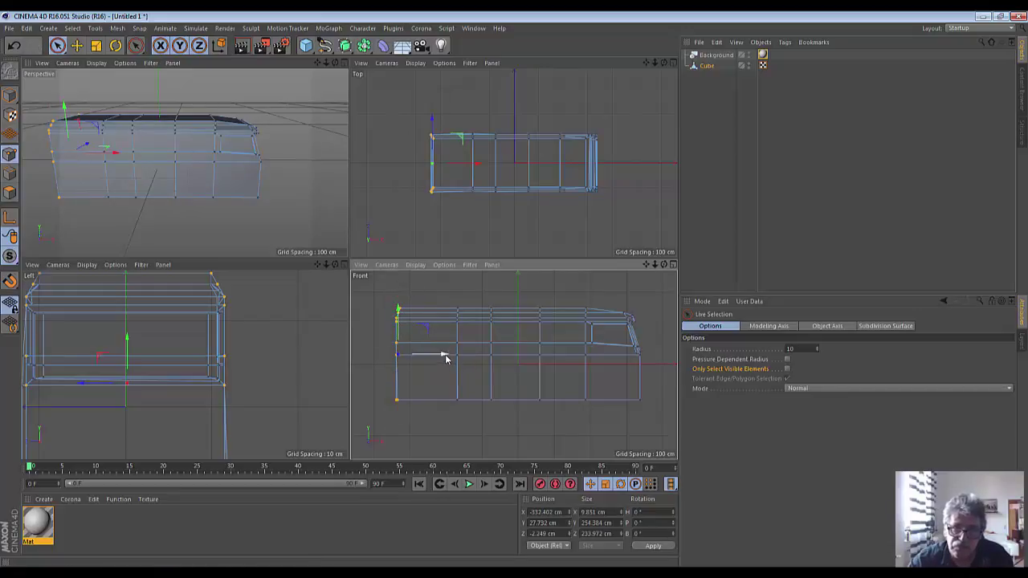
drag(443, 356, 408, 356)
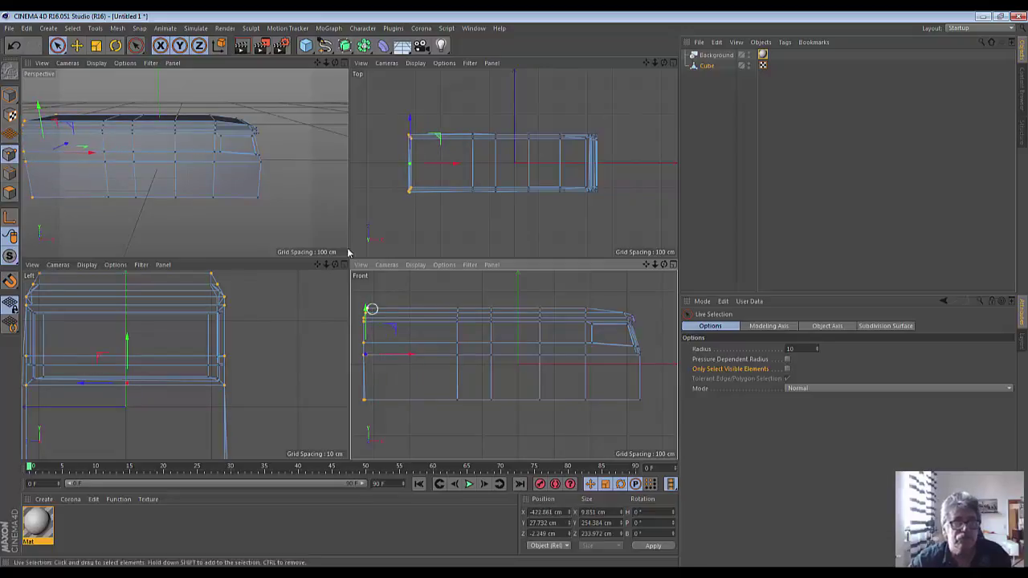
click(344, 63)
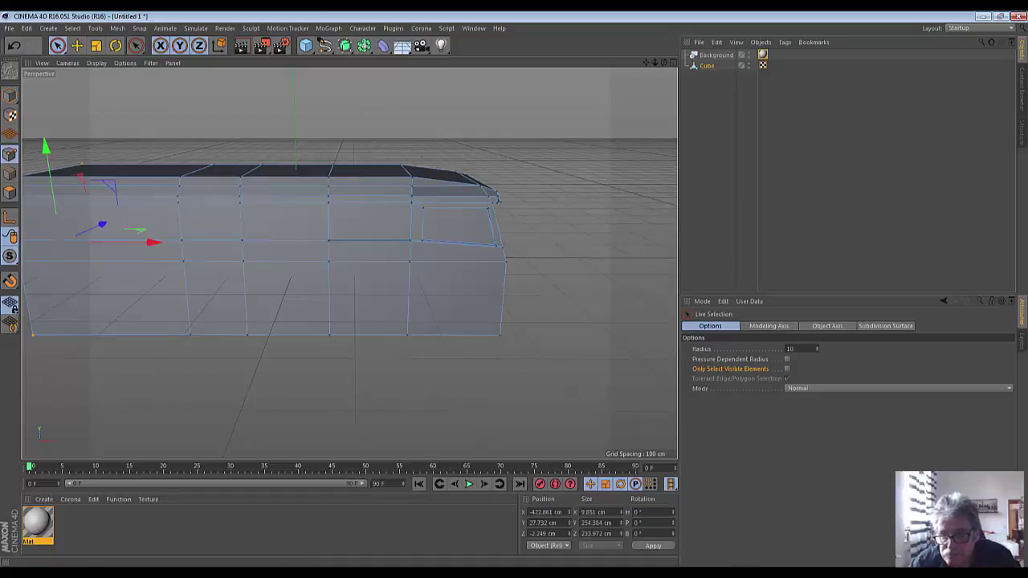
click(723, 554)
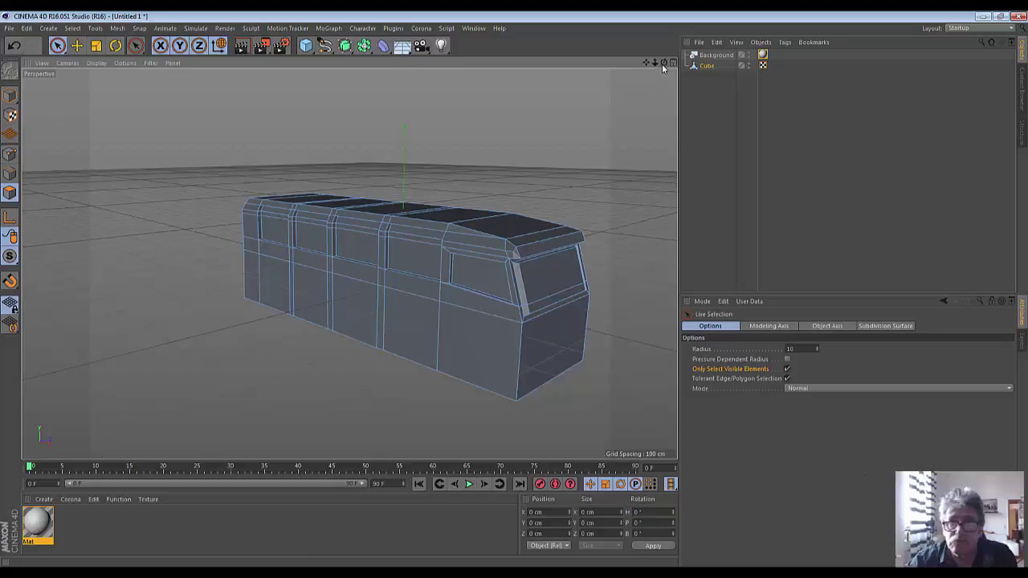
Orbit around the lengthened bus and render a shaded preview from the cab end
drag(663, 67, 350, 265)
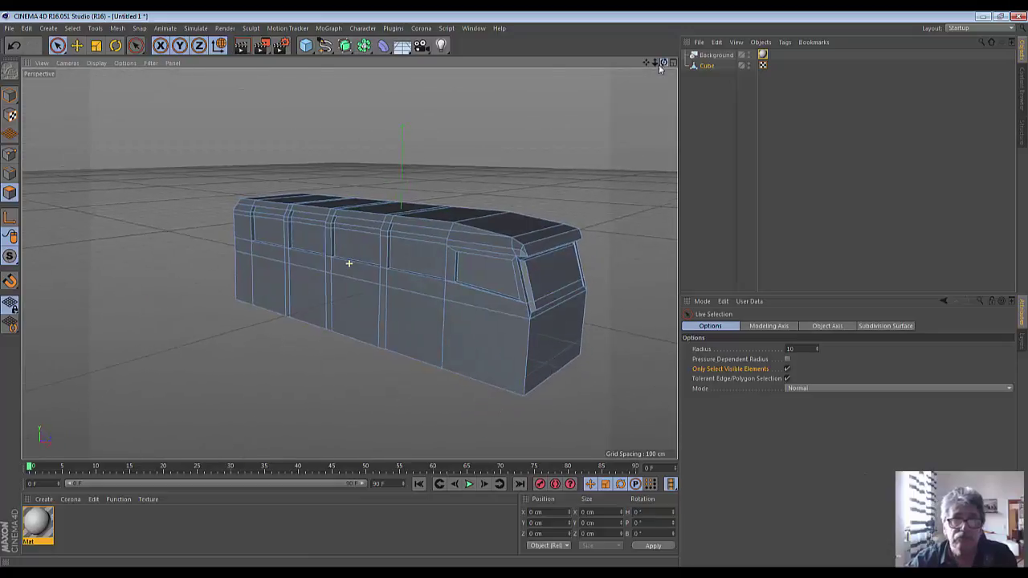
click(244, 50)
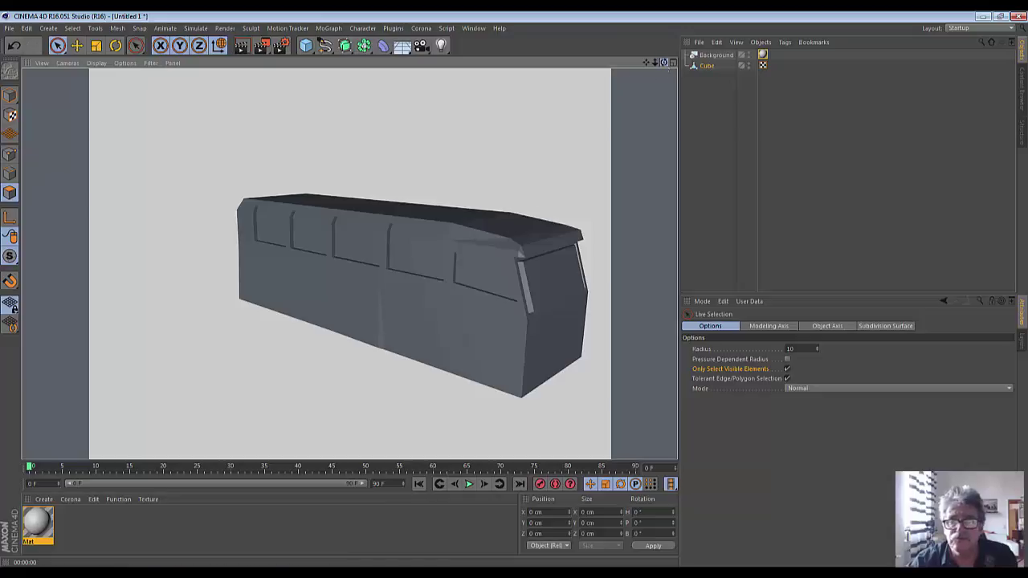
alt+drag(349, 263, 349, 264)
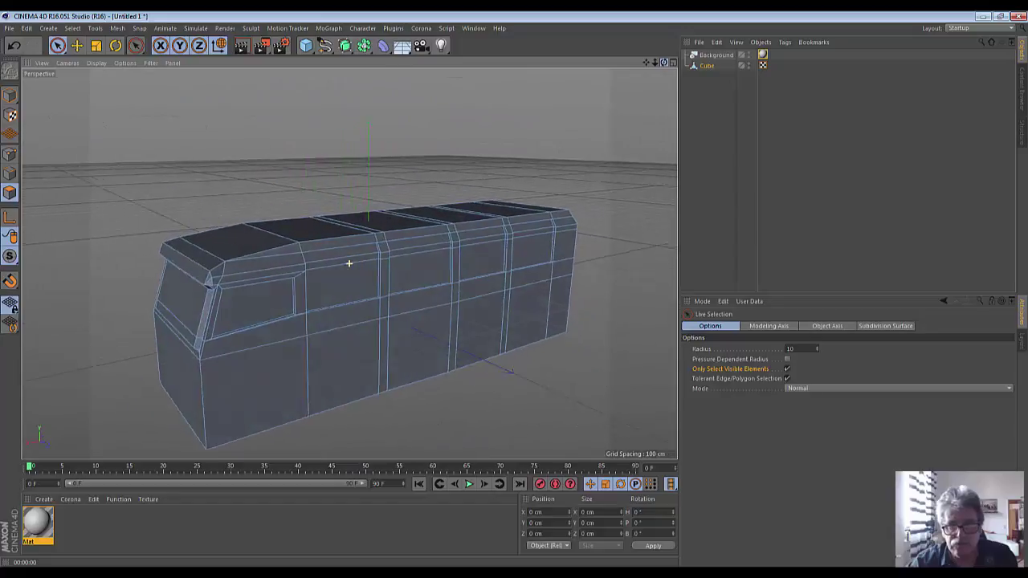
click(240, 48)
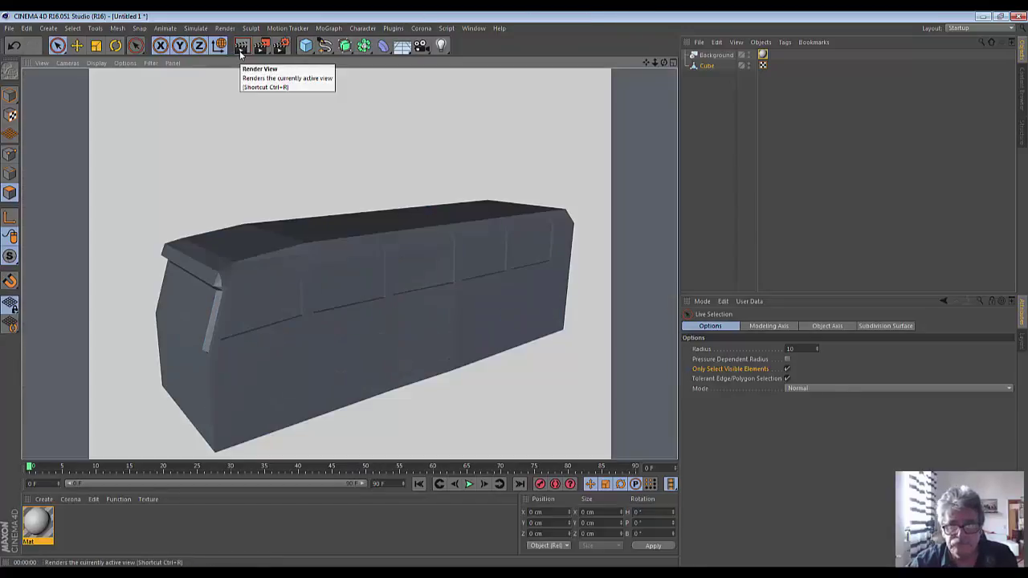
Return to a single Perspective view and trial-select faces along the bus side, then clear them
click(674, 63)
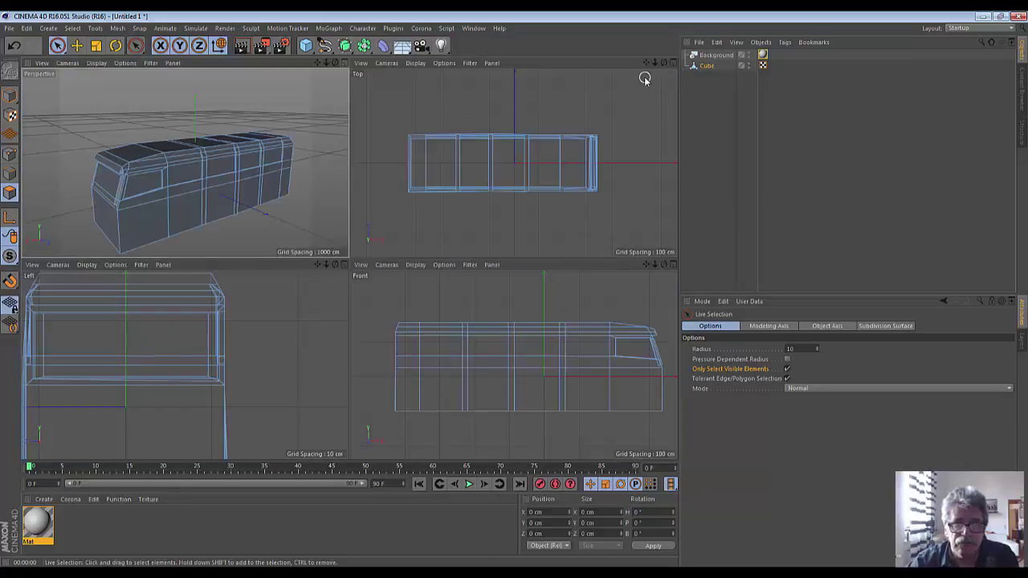
click(345, 64)
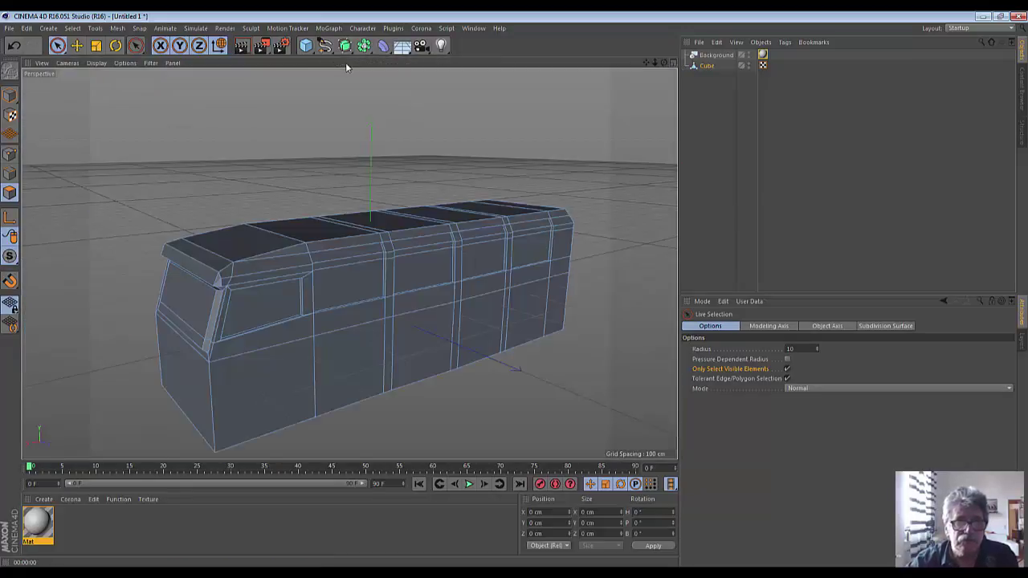
click(231, 353)
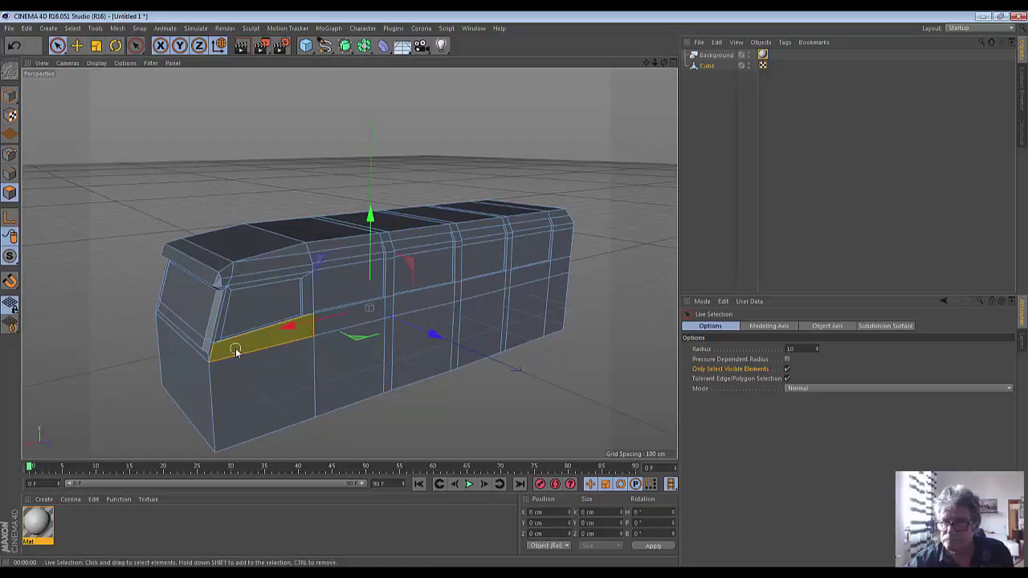
shift+click(353, 321)
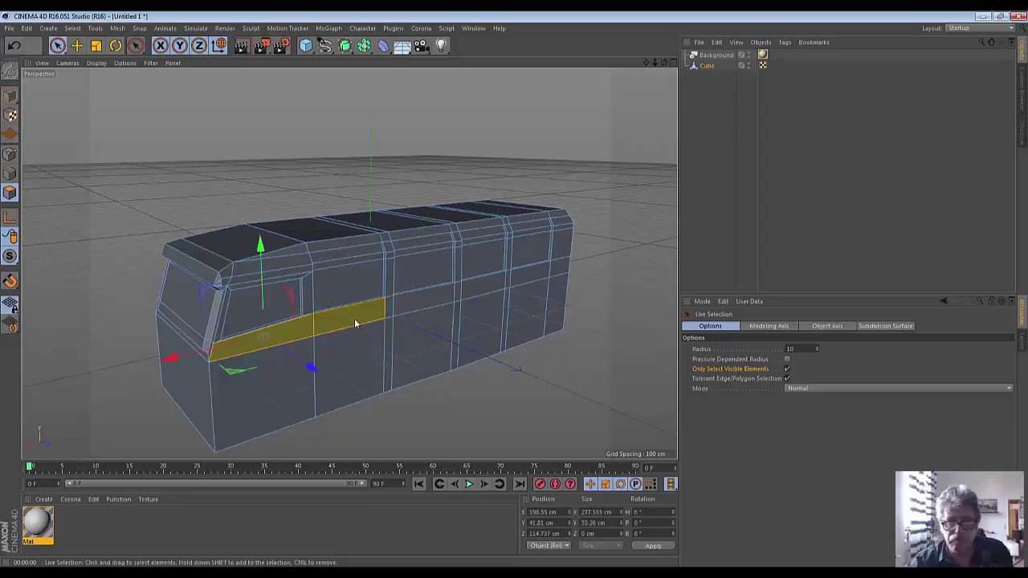
shift+click(402, 307)
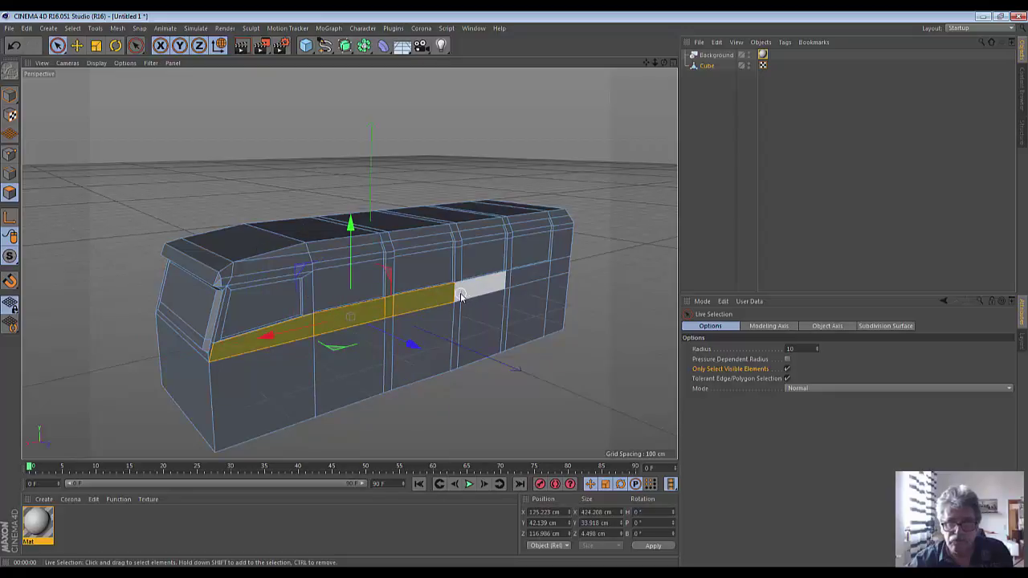
shift+click(461, 297)
shift+click(521, 286)
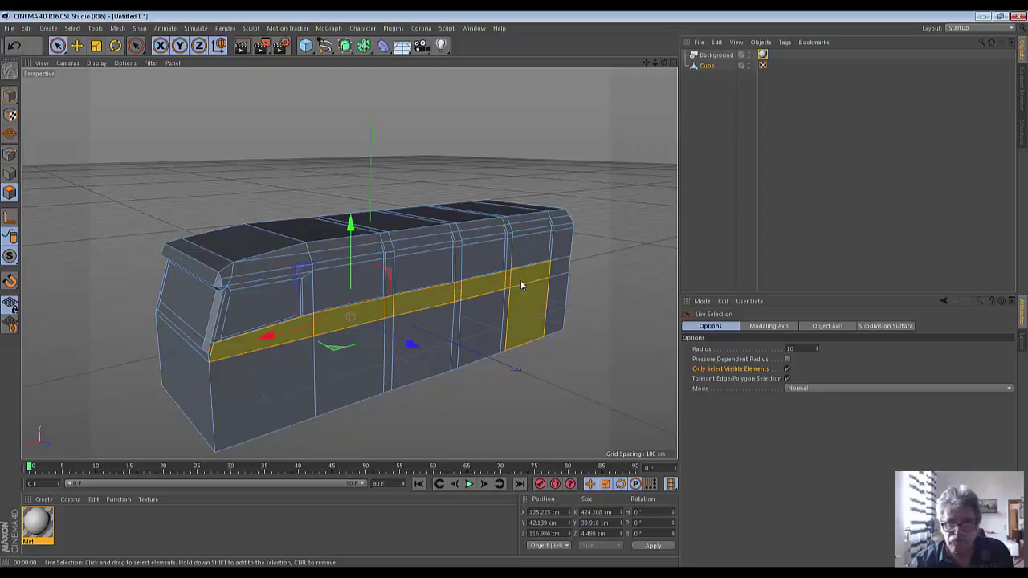
click(590, 365)
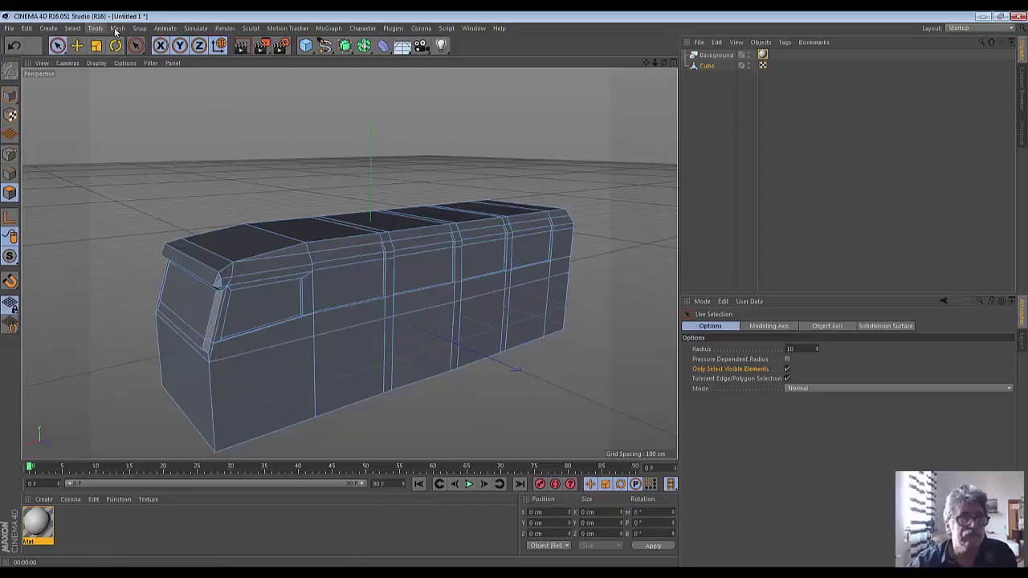
Loop-select the side belt-line band, then remove the strip under the front window
click(73, 28)
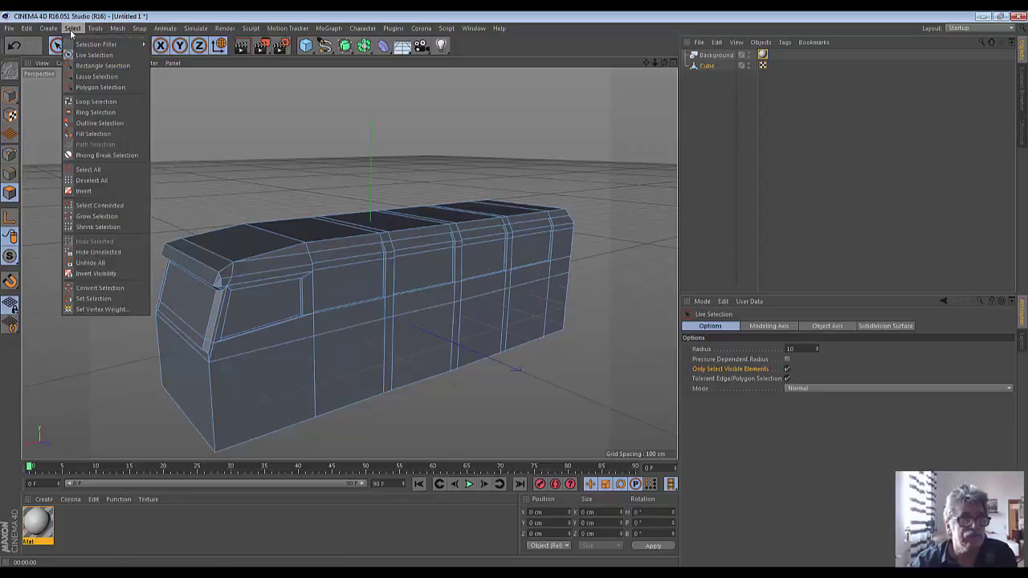
click(85, 102)
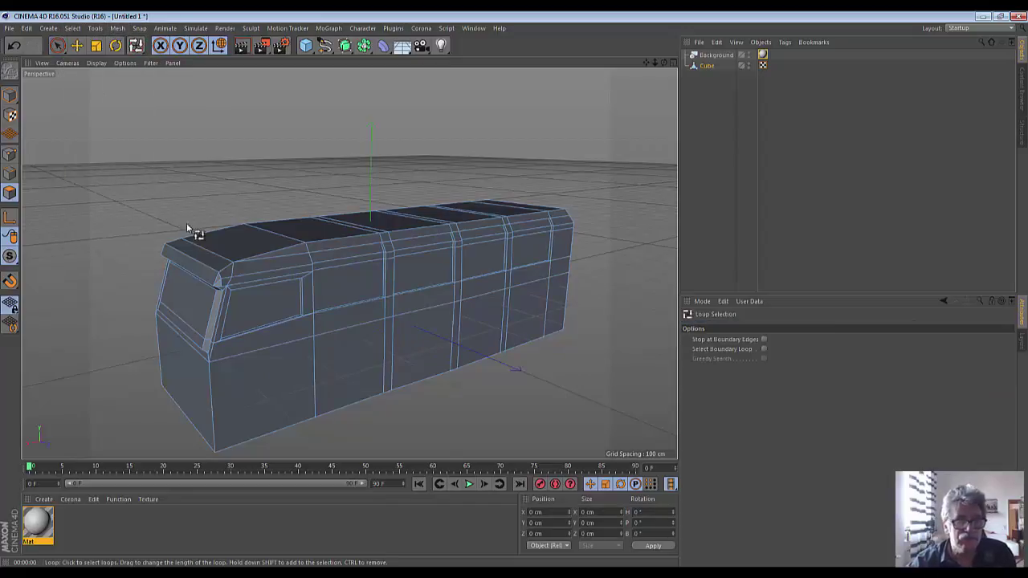
click(313, 325)
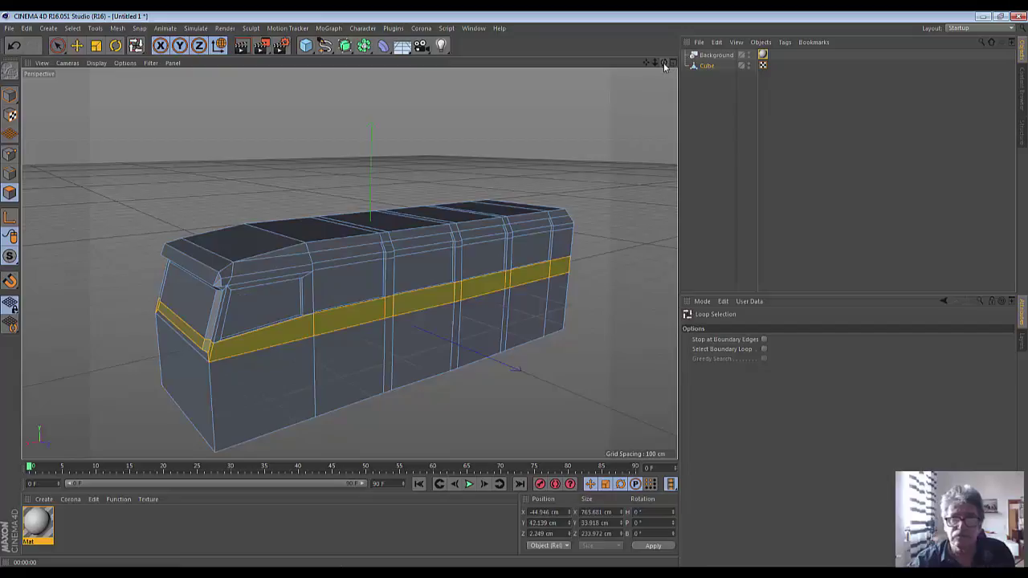
drag(665, 67, 348, 263)
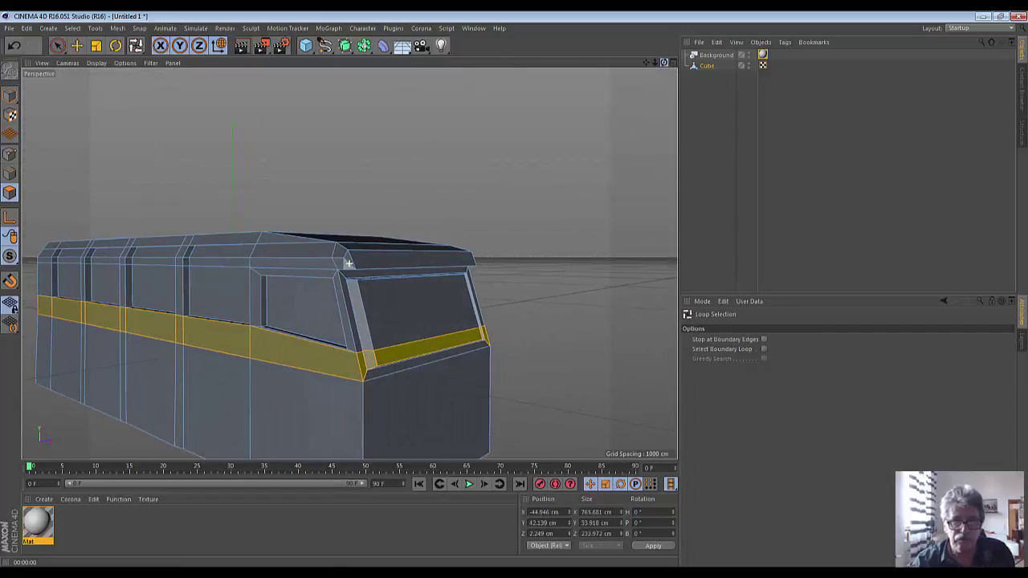
shift+click(410, 353)
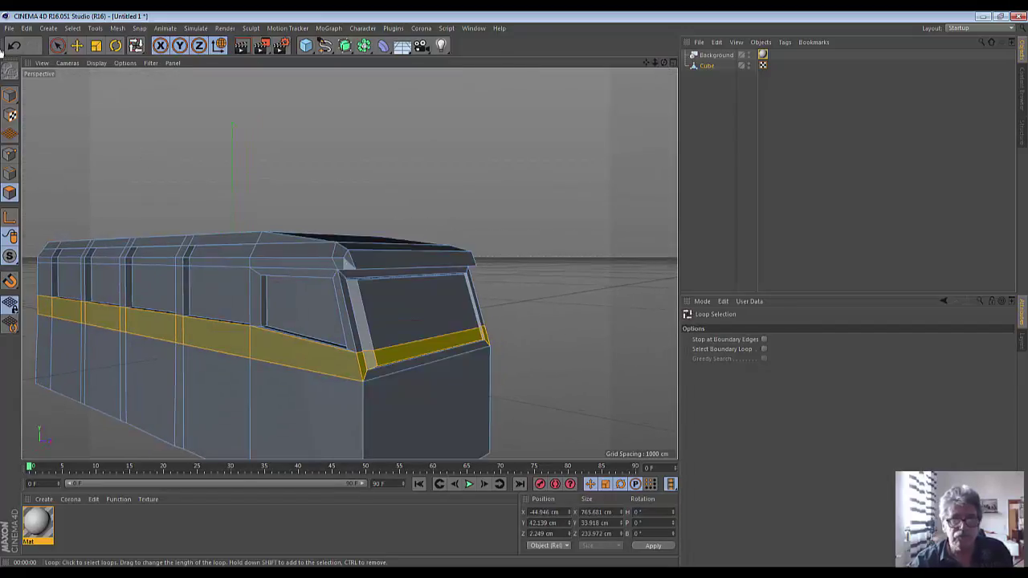
click(57, 46)
click(77, 62)
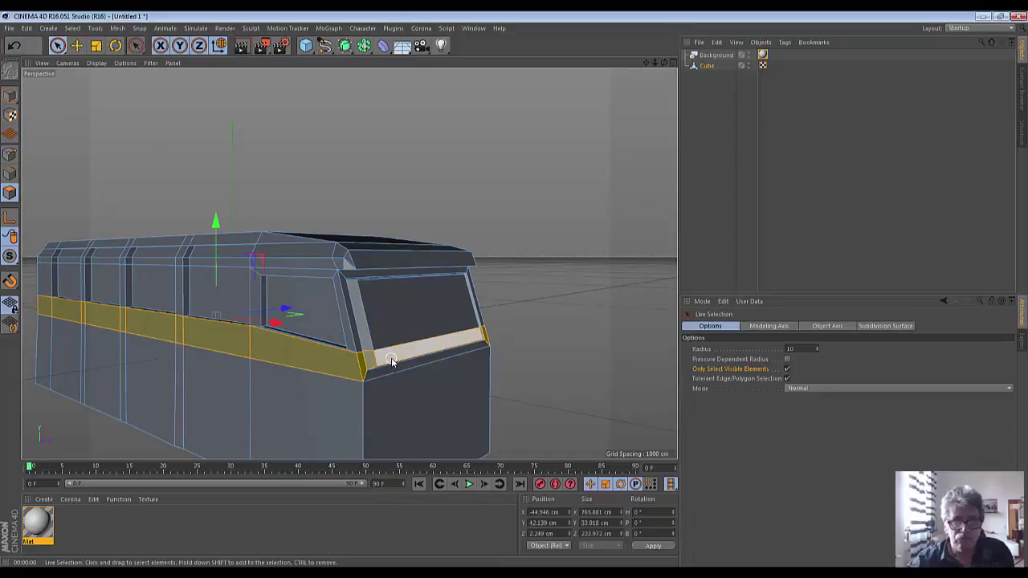
ctrl+click(386, 362)
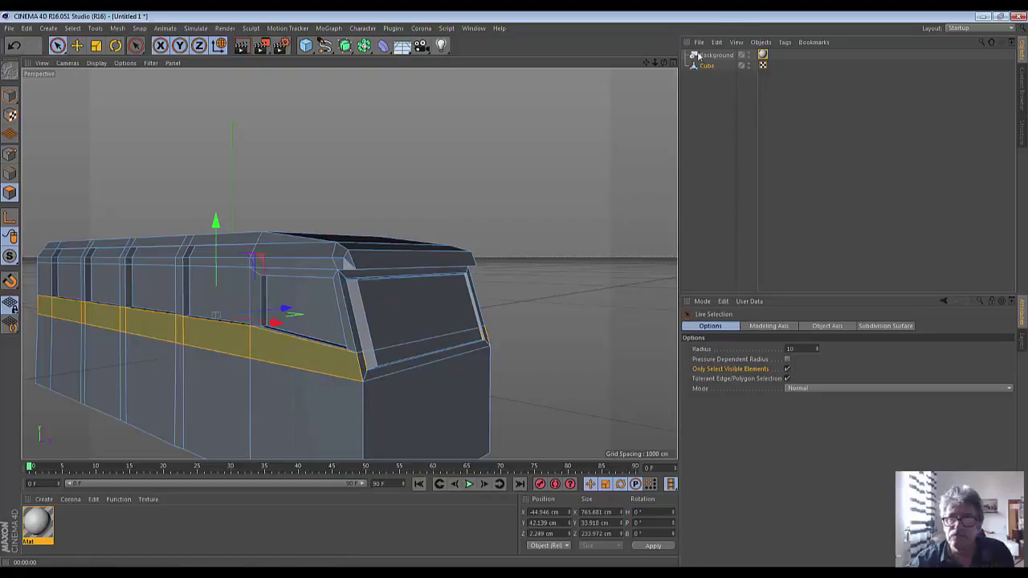
Orbit around the cab to inspect it, activate Scale, and show the Cube's basic properties
drag(662, 66, 630, 119)
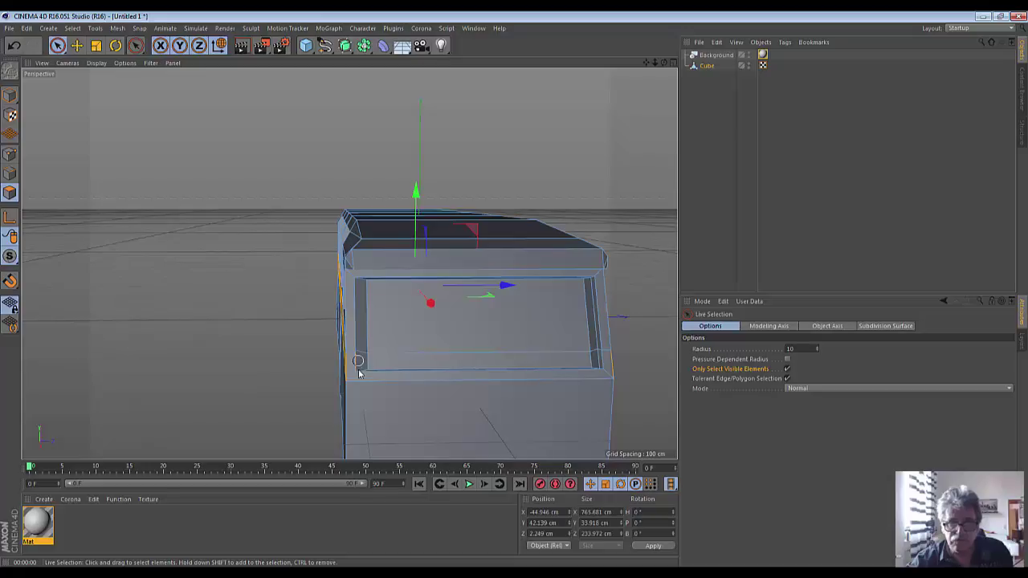
mouse_move(667, 64)
mouse_down()
mouse_move(349, 262)
mouse_move(459, 230)
mouse_up()
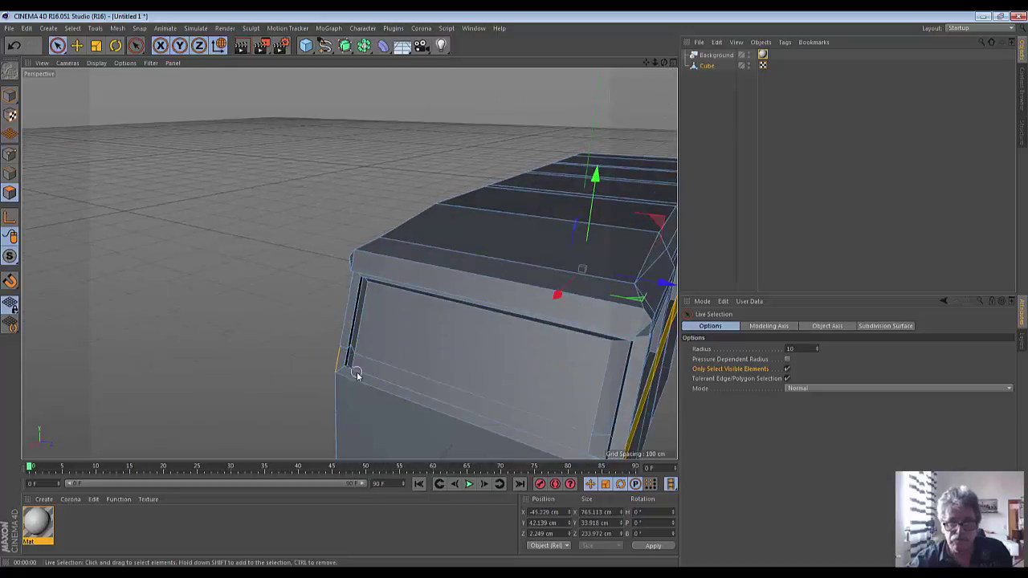
drag(665, 63, 349, 263)
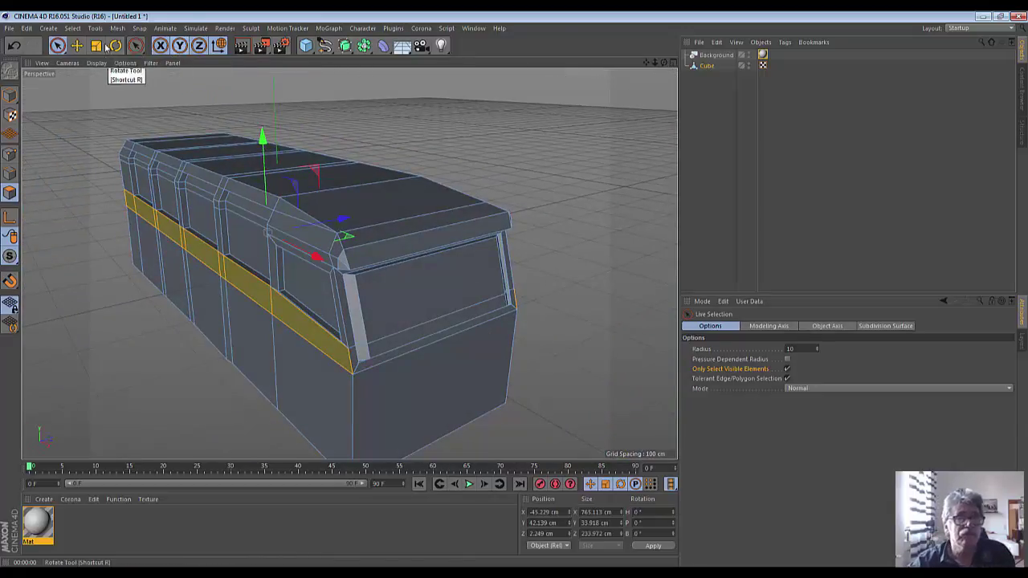
click(96, 46)
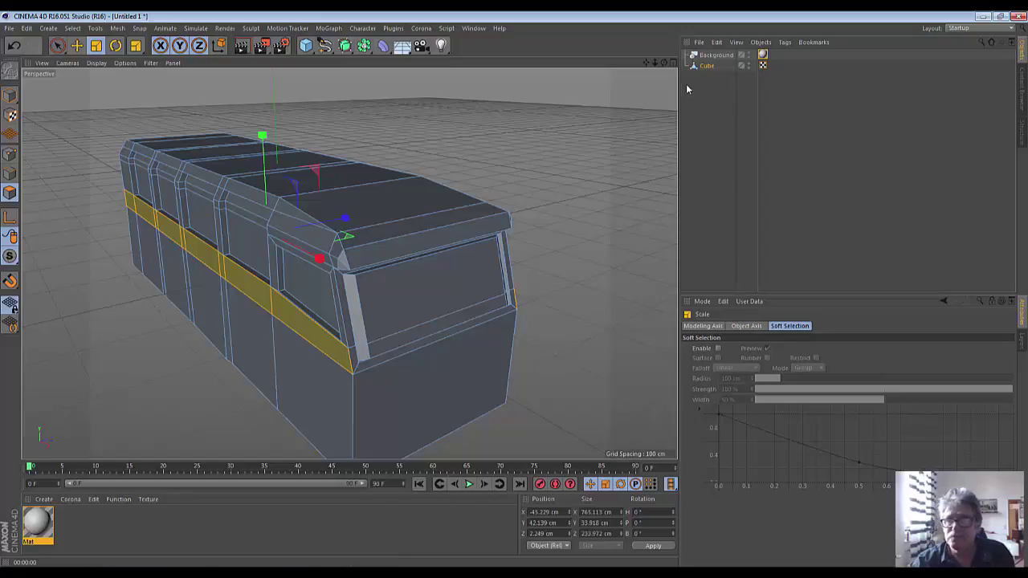
click(707, 66)
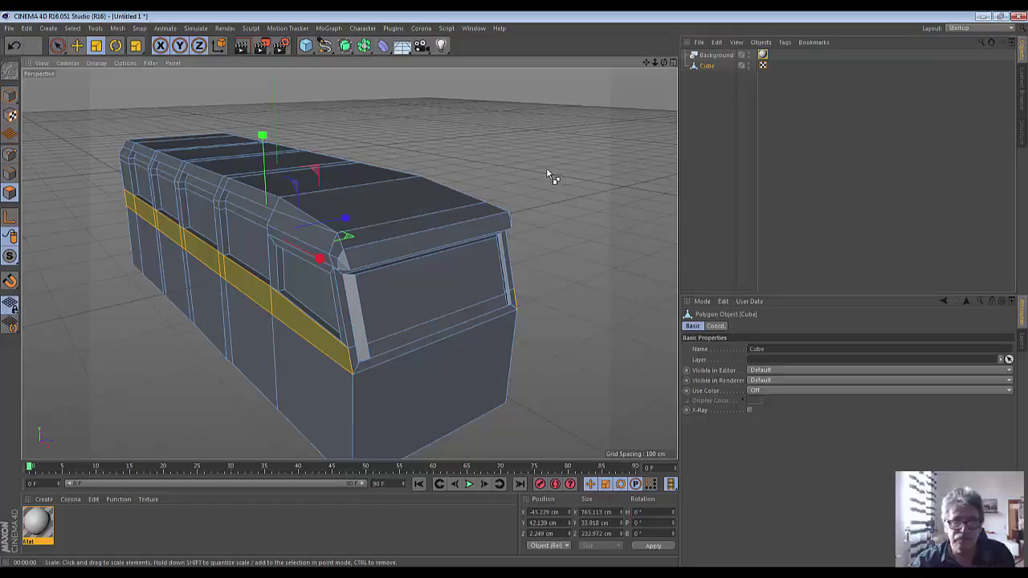
Scale the belt-line band outward to about 104%
mouse_move(547, 170)
mouse_down()
mouse_move(597, 160)
mouse_move(574, 172)
mouse_up()
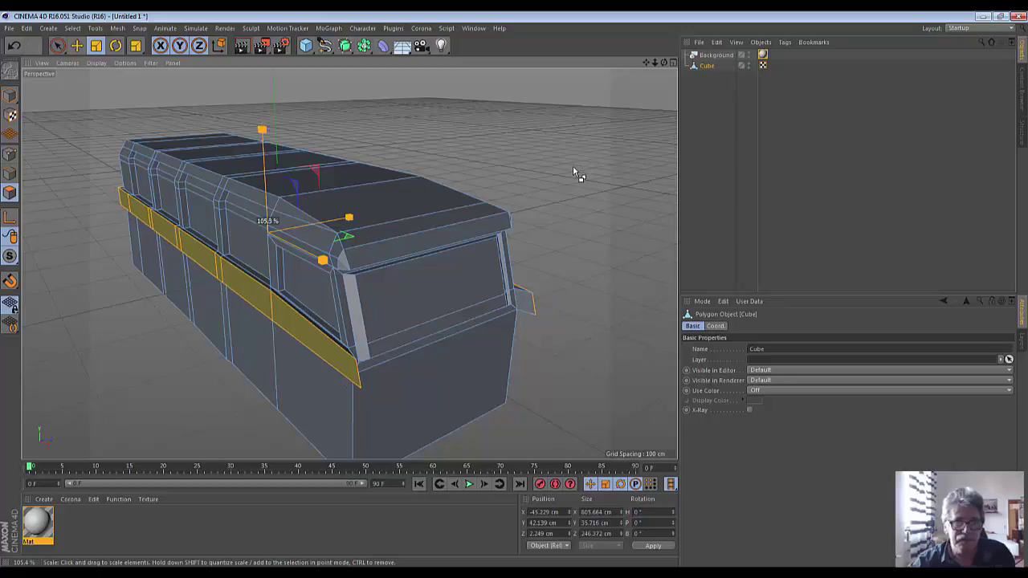
drag(575, 172, 569, 176)
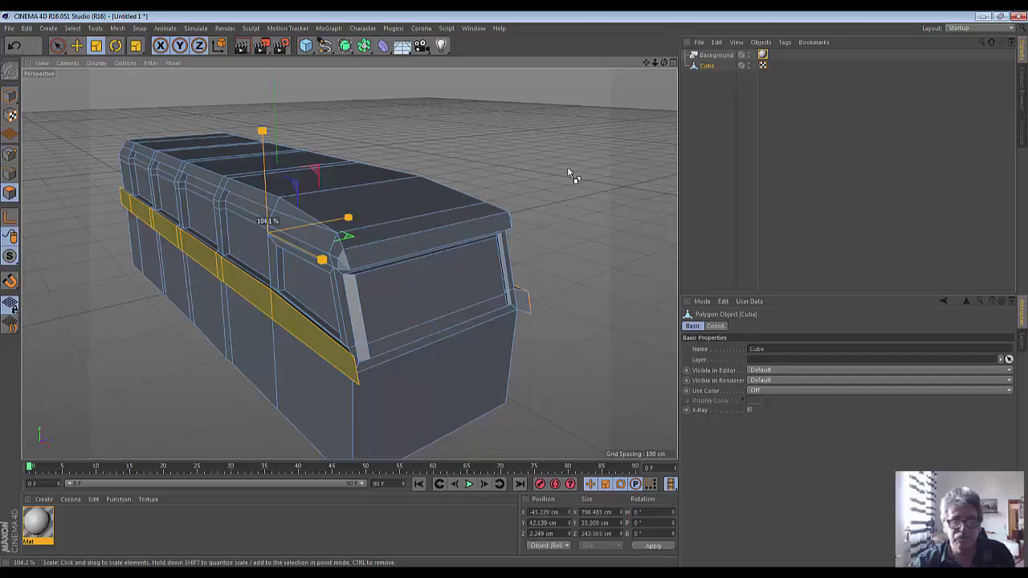
drag(568, 171, 568, 171)
Orbit to the bus front, pick the small front-corner face and switch to Point mode
drag(664, 63, 349, 263)
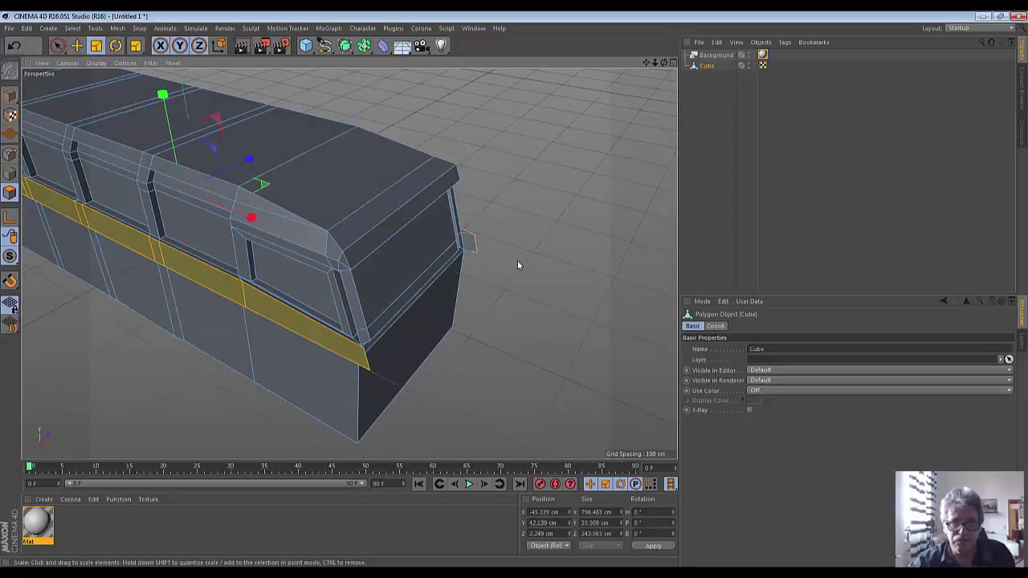
shift+click(470, 239)
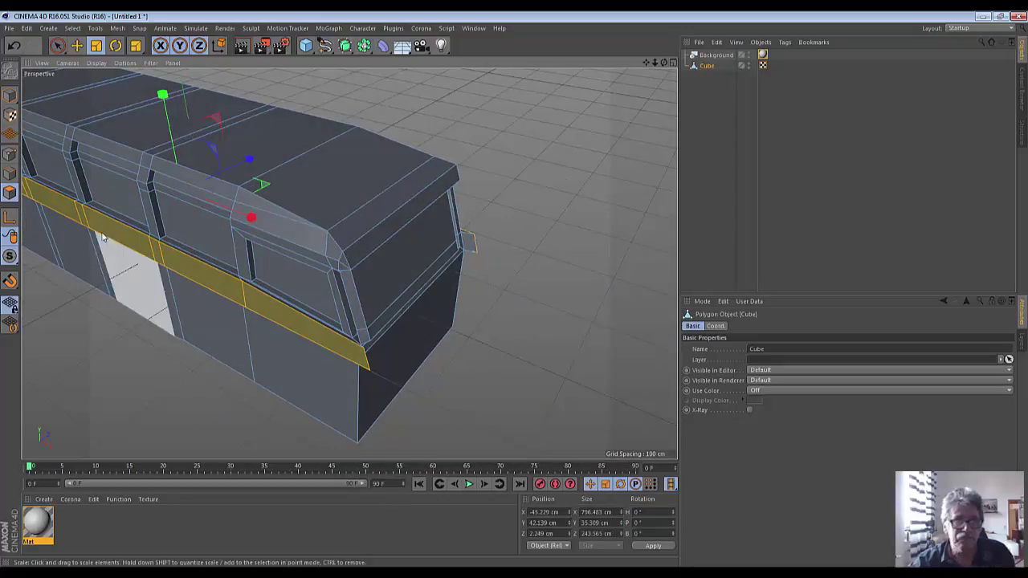
click(11, 155)
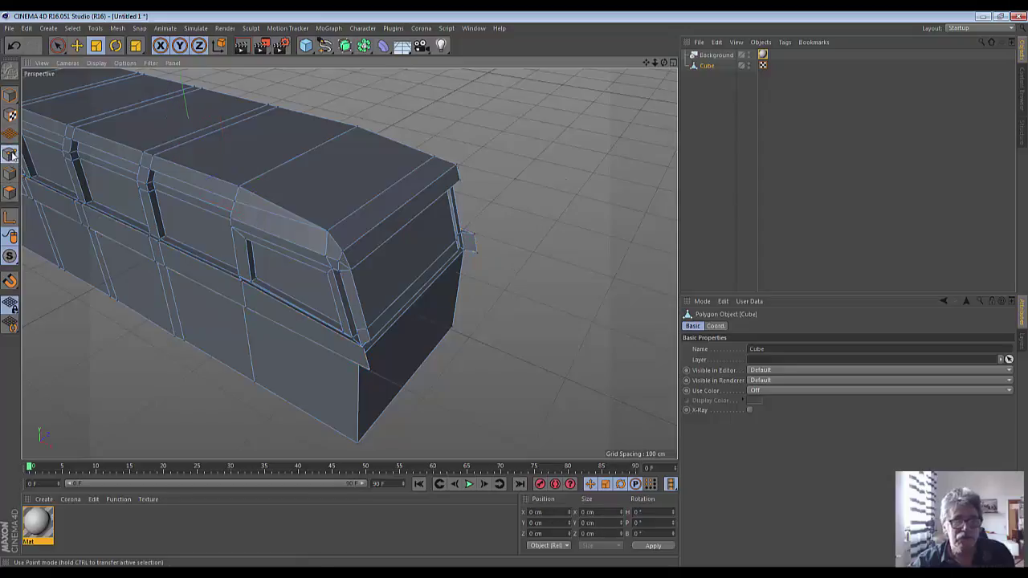
Select the two front-corner points and shift them slightly along X
click(78, 46)
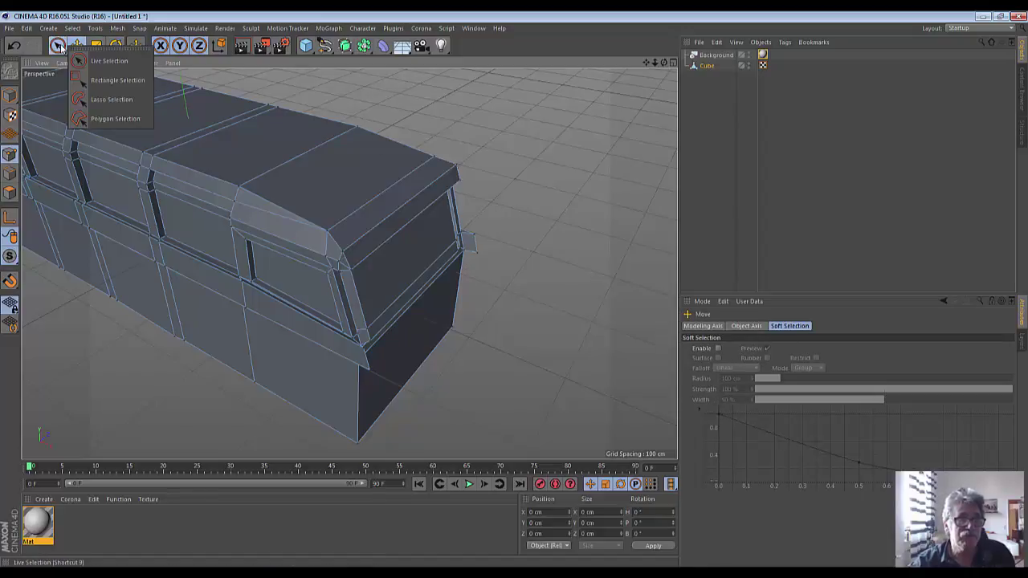
drag(61, 47, 105, 59)
click(477, 235)
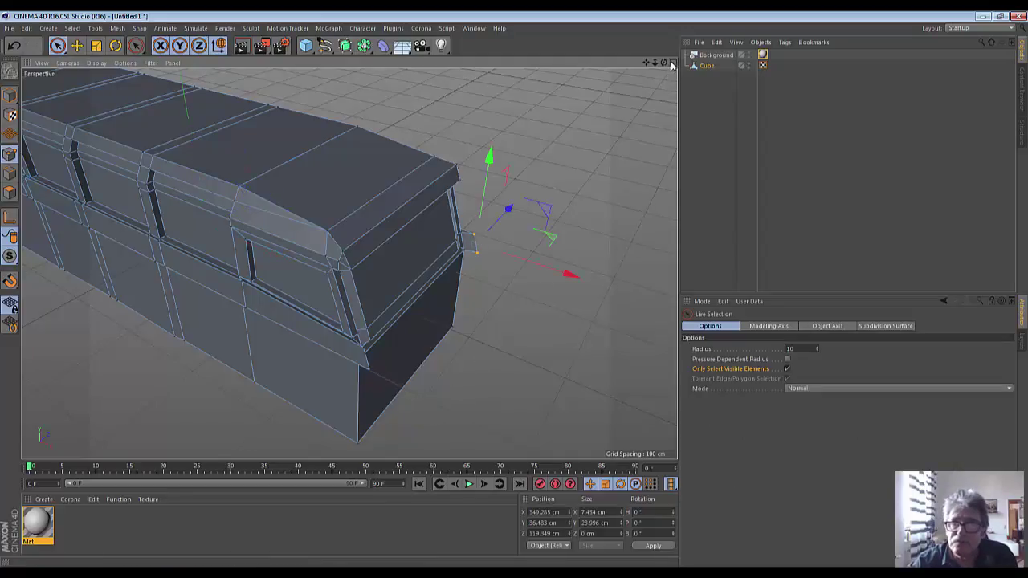
alt+drag(402, 386, 615, 156)
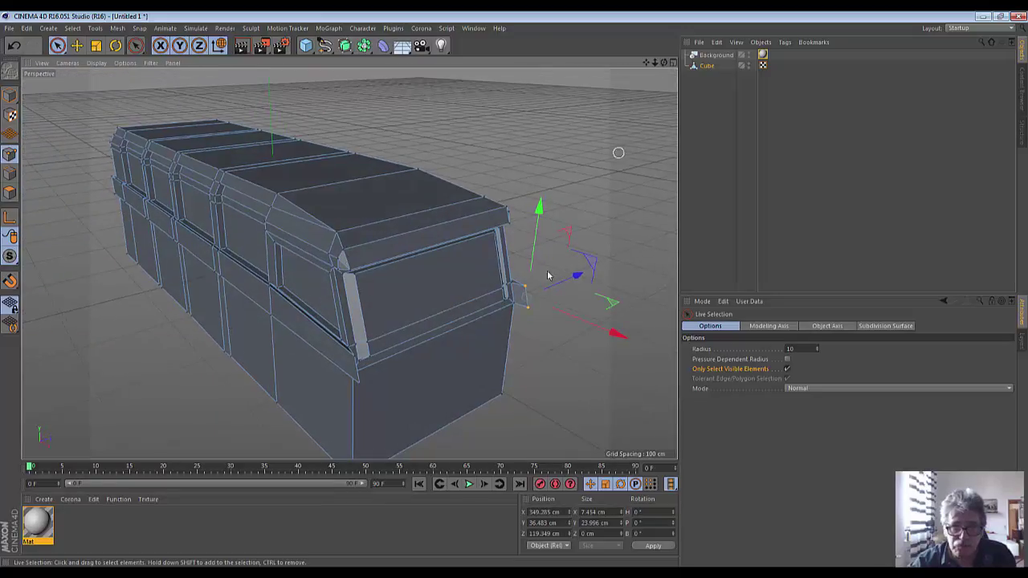
shift+click(354, 359)
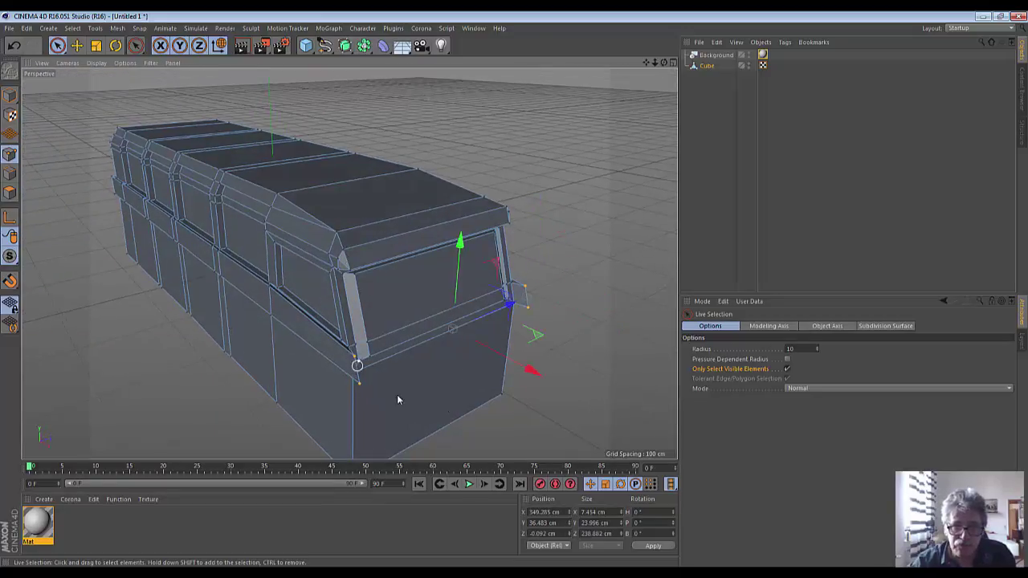
drag(526, 369, 516, 362)
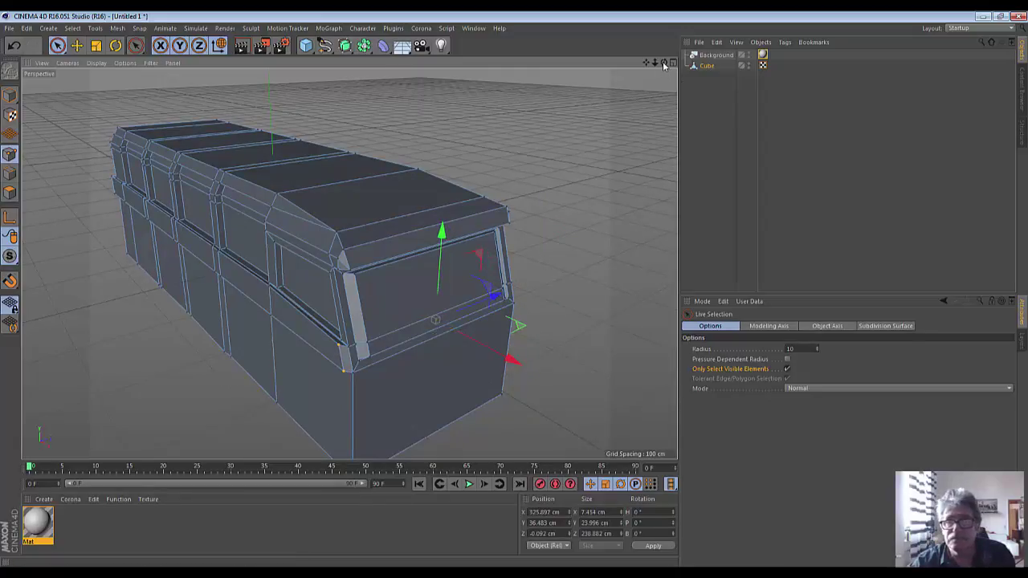
Zoom out to a distant view and render the shaded bus body
drag(663, 62, 642, 66)
alt+drag(350, 264, 349, 263)
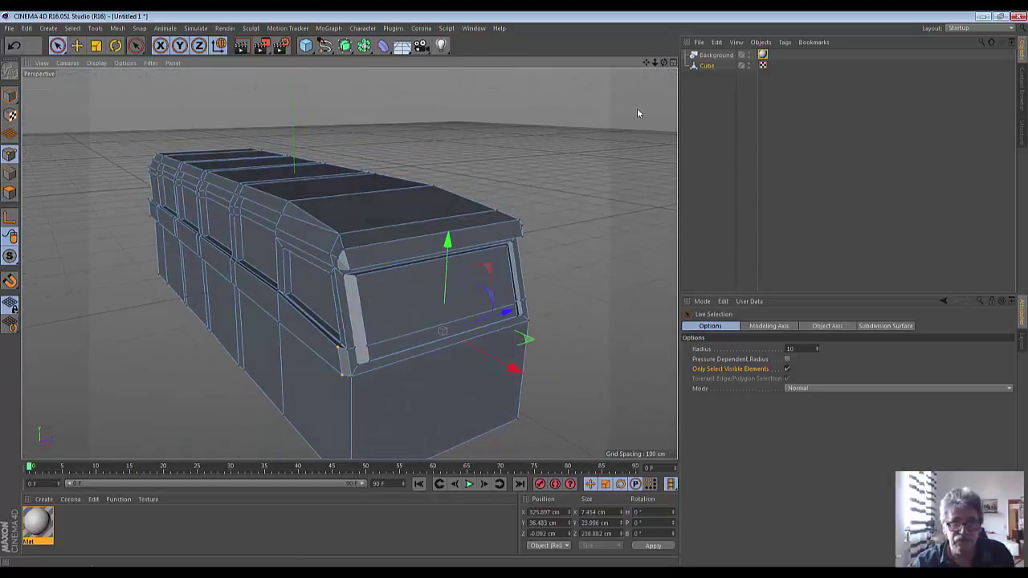
scroll(567, 224, down, 2)
scroll(567, 223, down, 1)
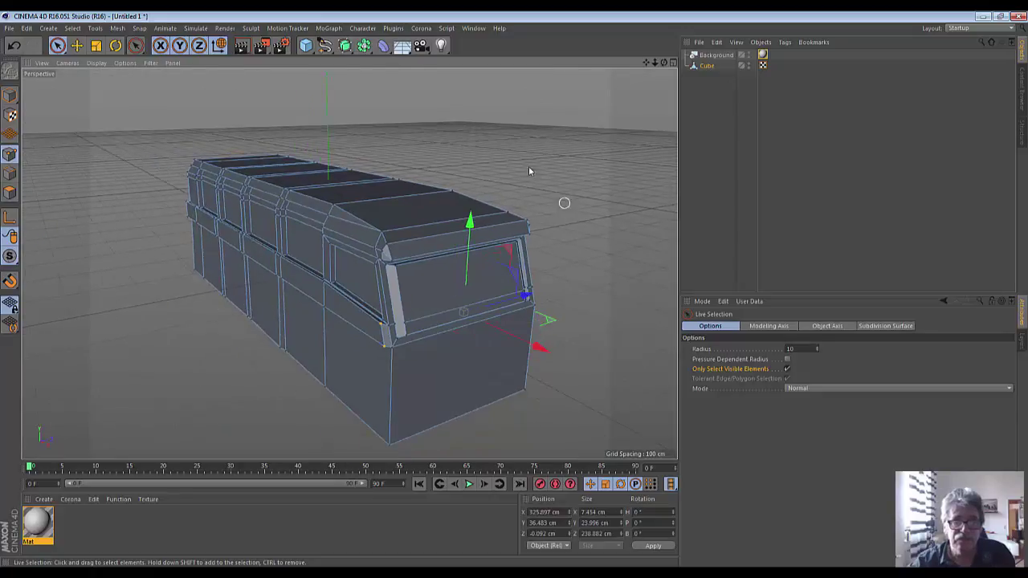
click(306, 48)
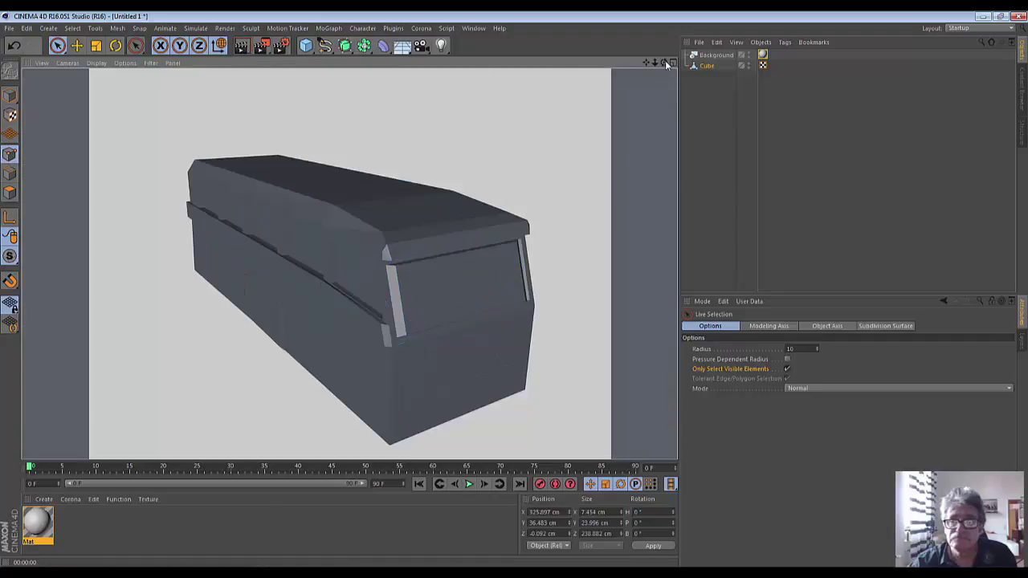
drag(665, 61, 349, 263)
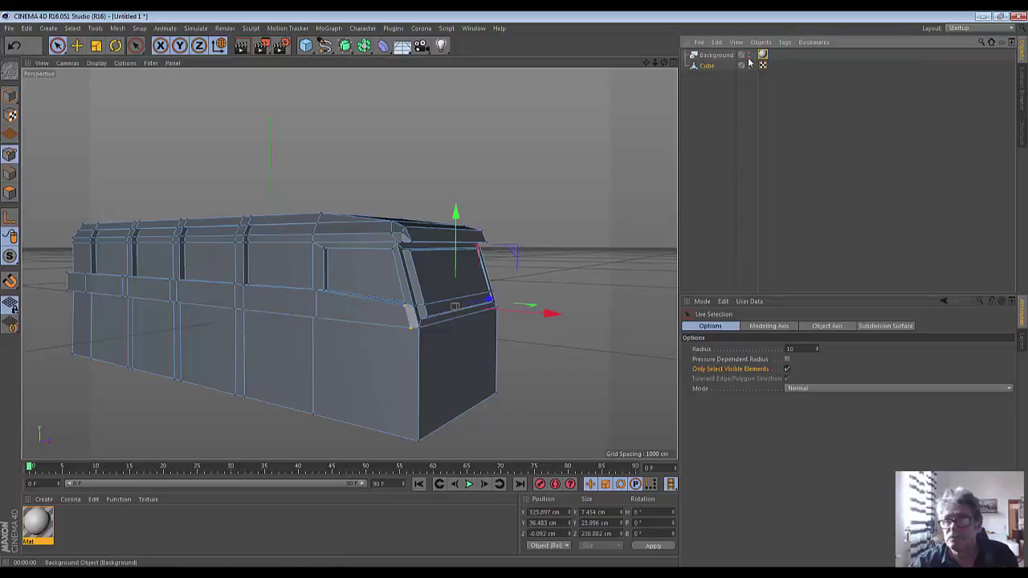
click(241, 47)
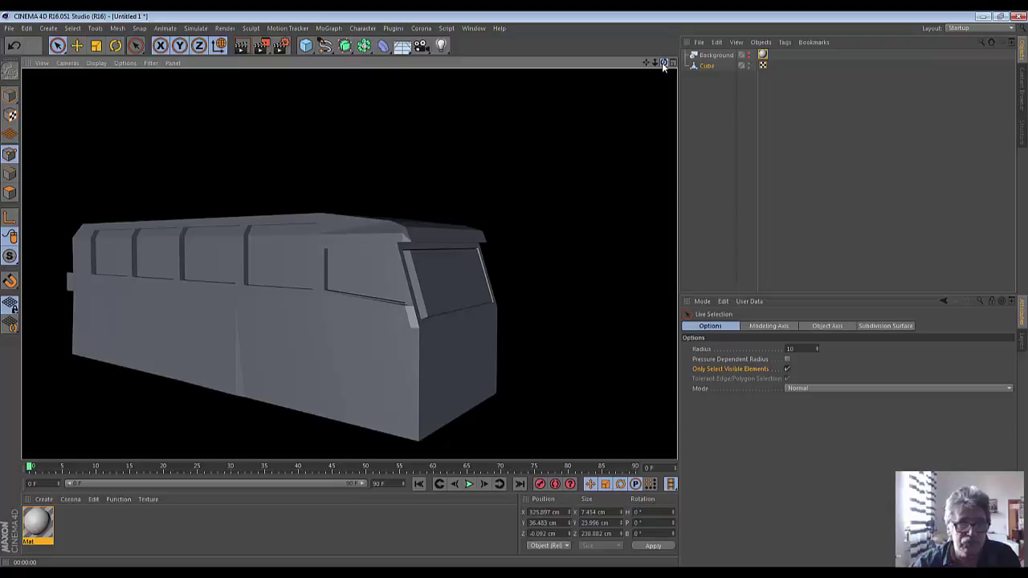
drag(663, 62, 634, 99)
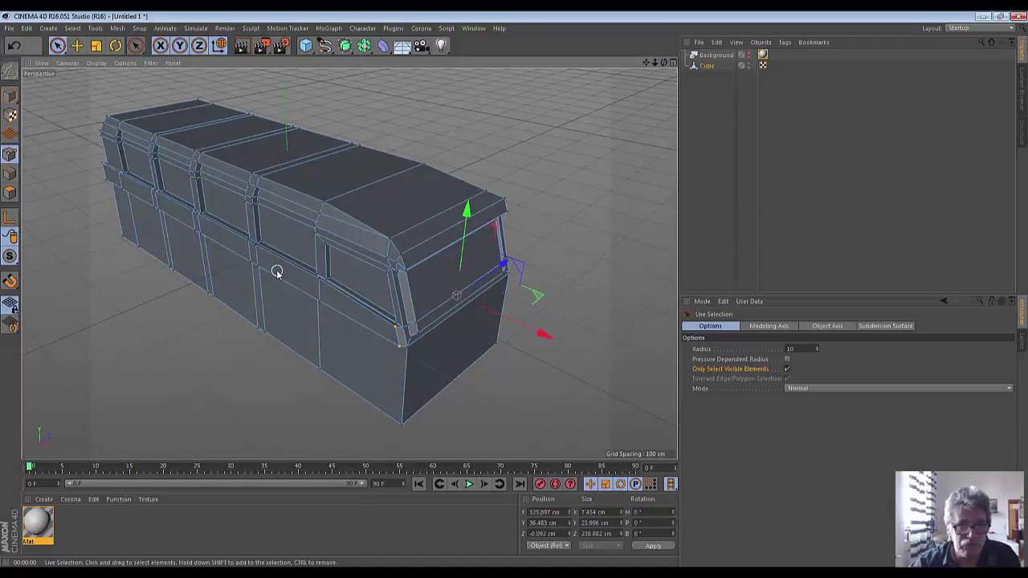
Select bottom points along the bus side and inspect their X and Y positions
scroll(276, 271, up, 3)
scroll(276, 271, up, 2)
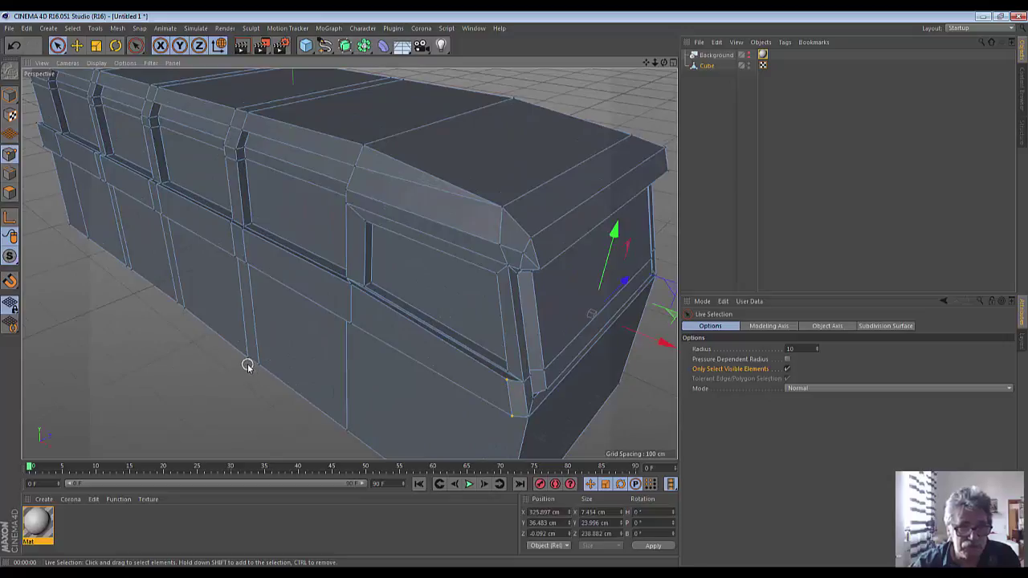
click(245, 360)
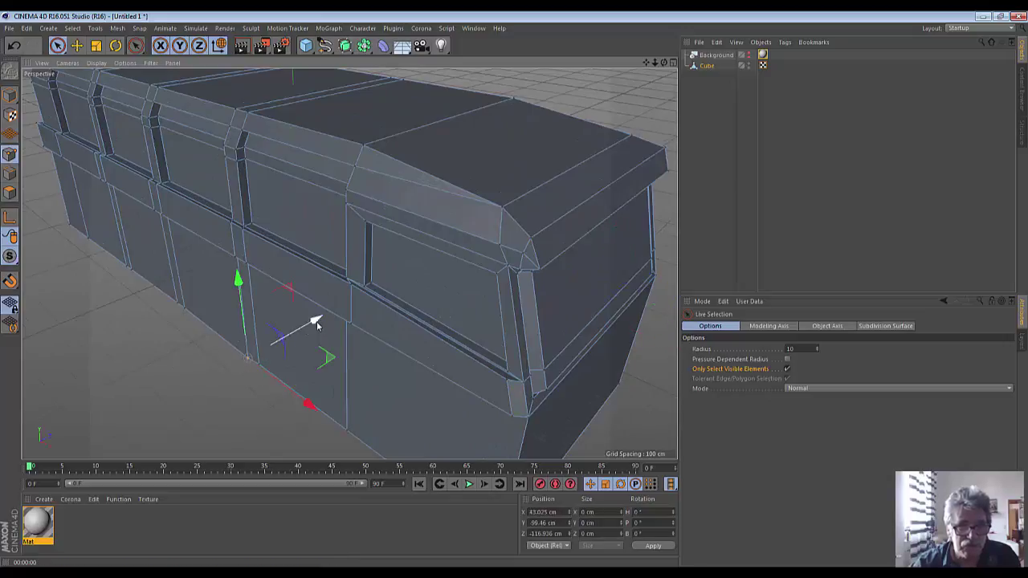
drag(317, 321, 317, 321)
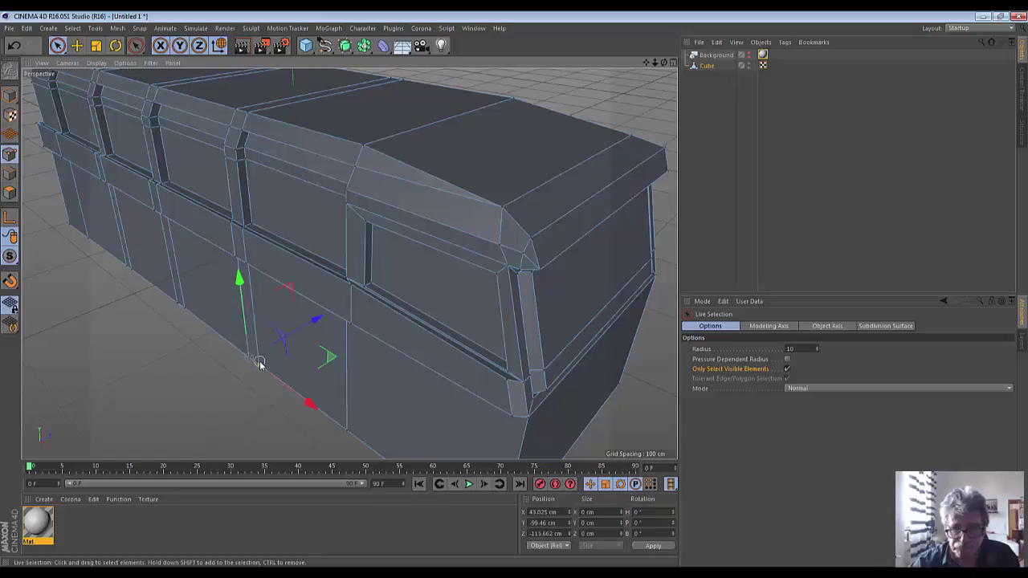
click(259, 366)
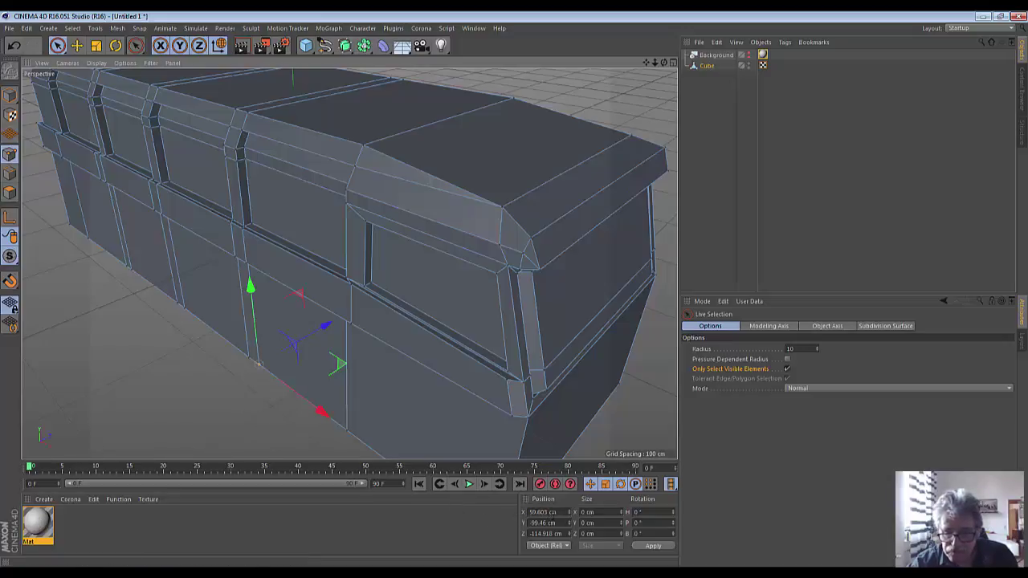
click(540, 512)
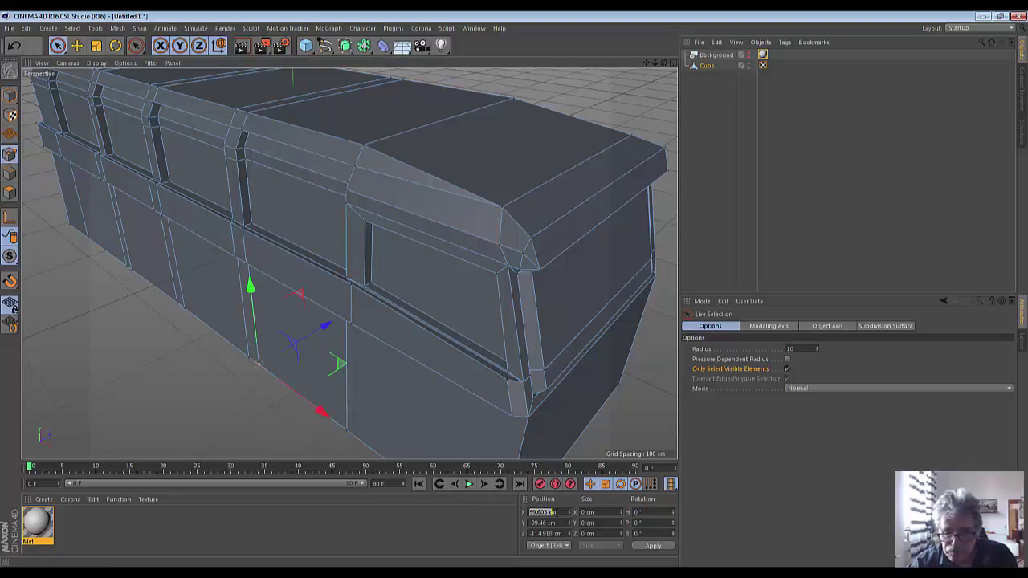
click(544, 523)
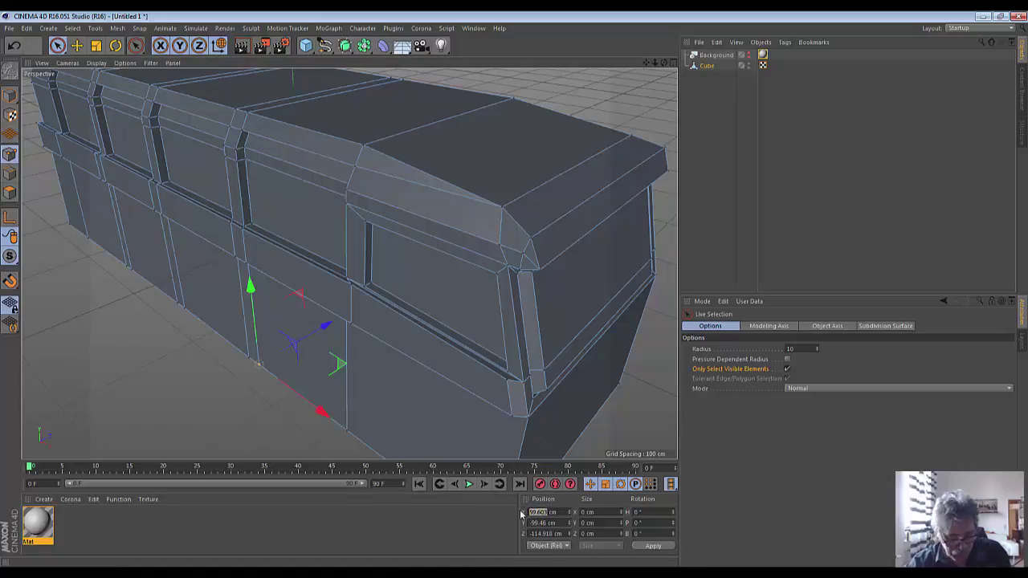
Set the other bottom point's Position X to 59.603 cm
click(247, 358)
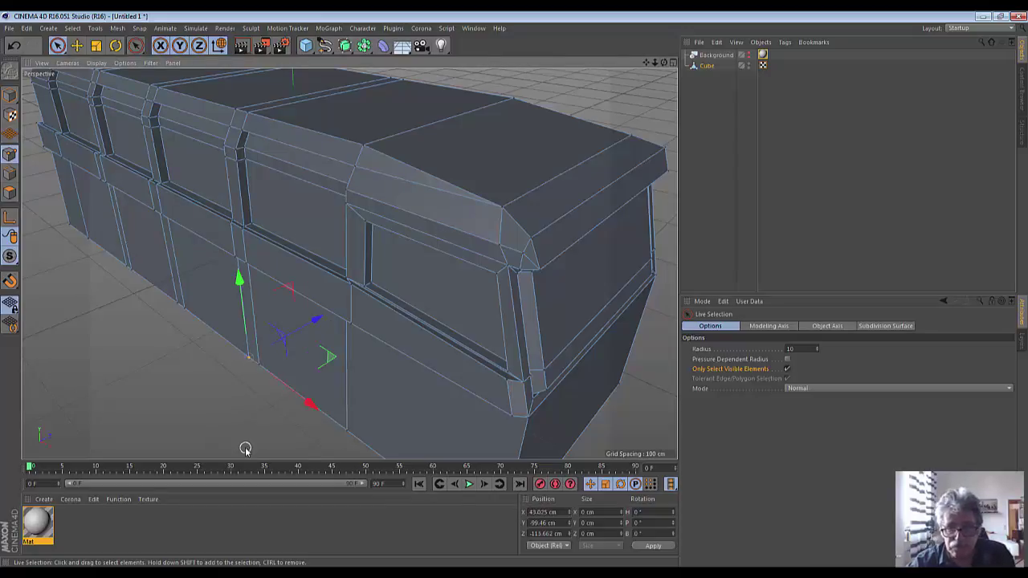
click(542, 512)
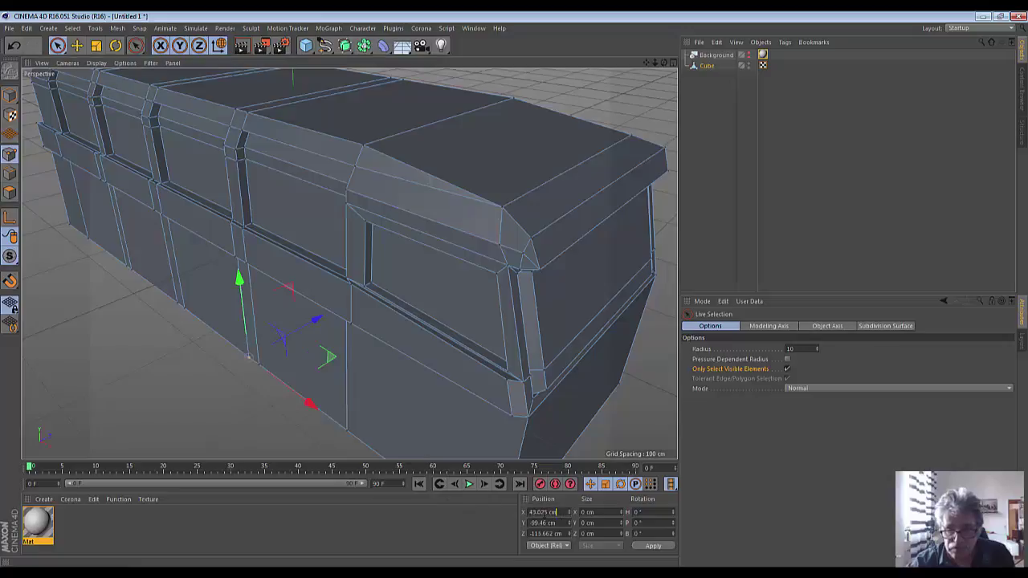
text(59.603)
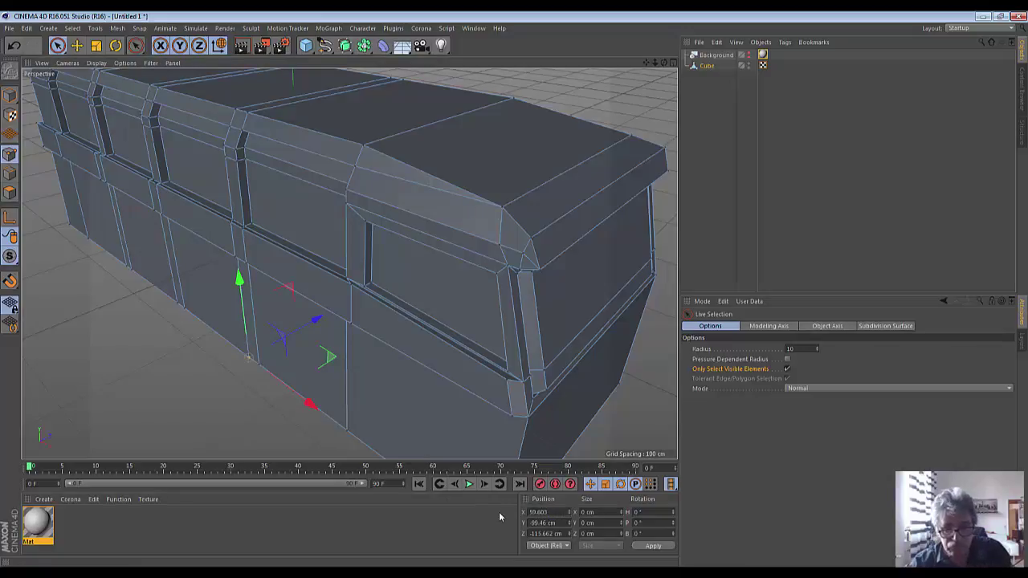
key(Return)
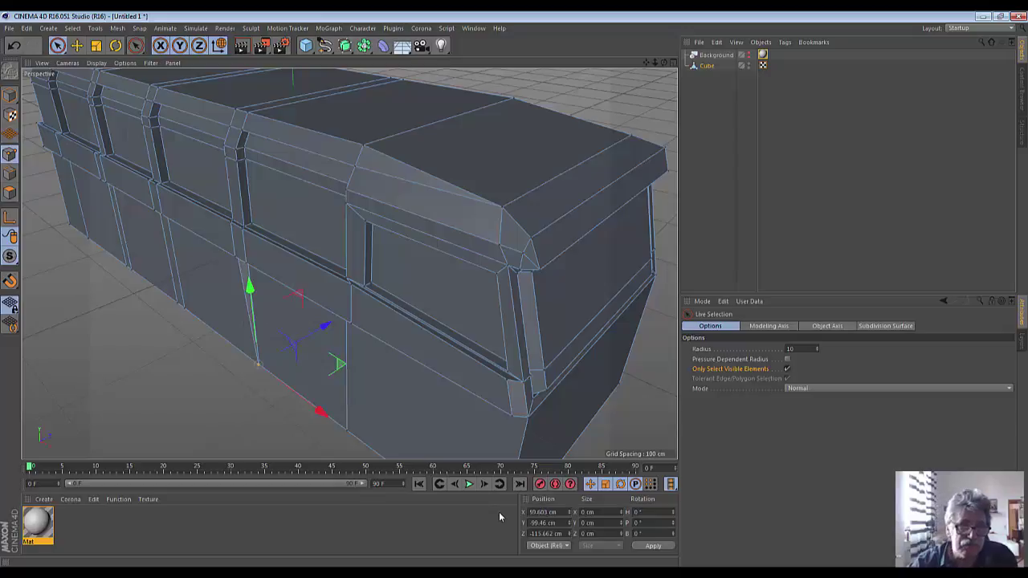
key(ctrl+z)
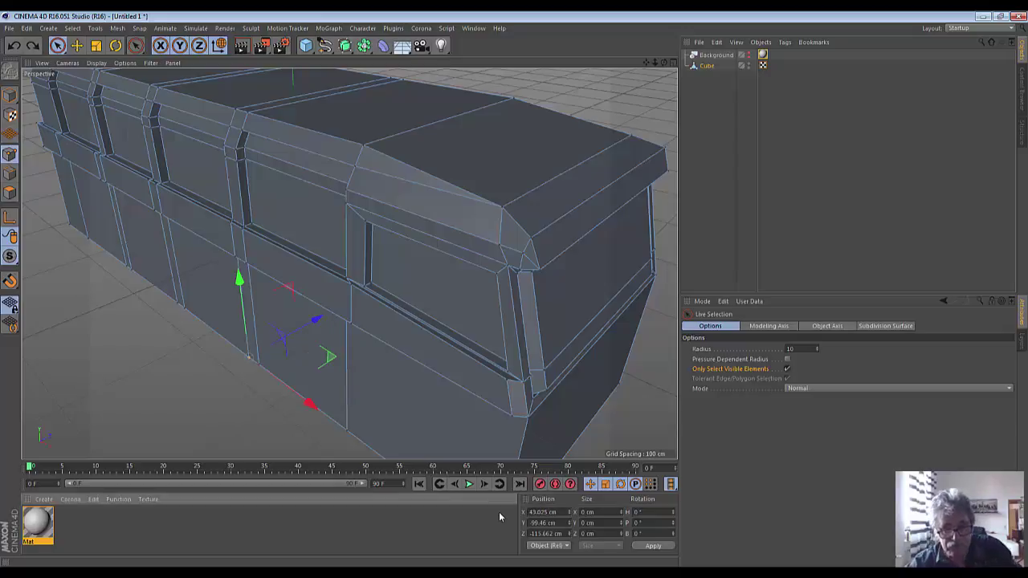
key(ctrl+y)
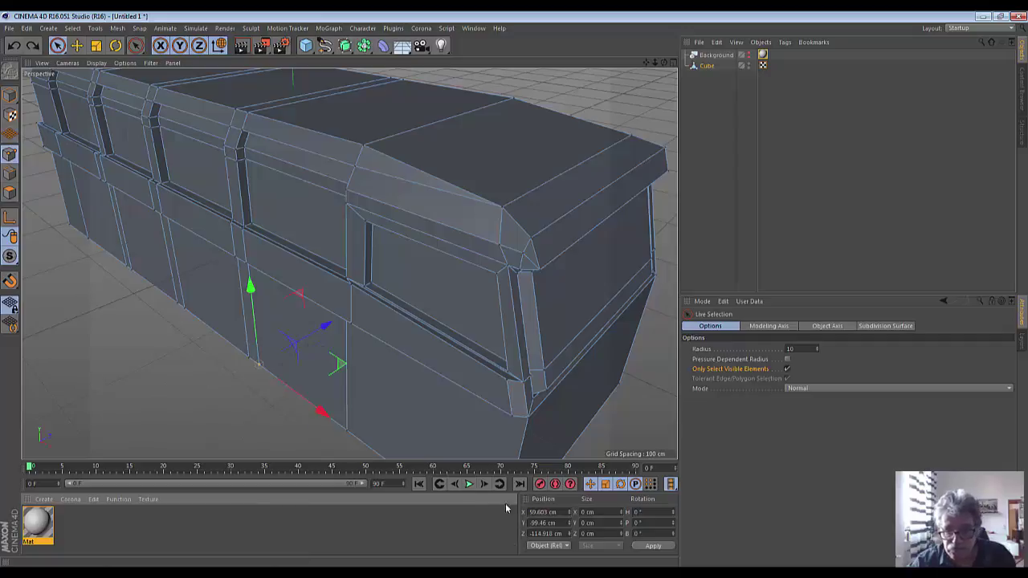
click(543, 523)
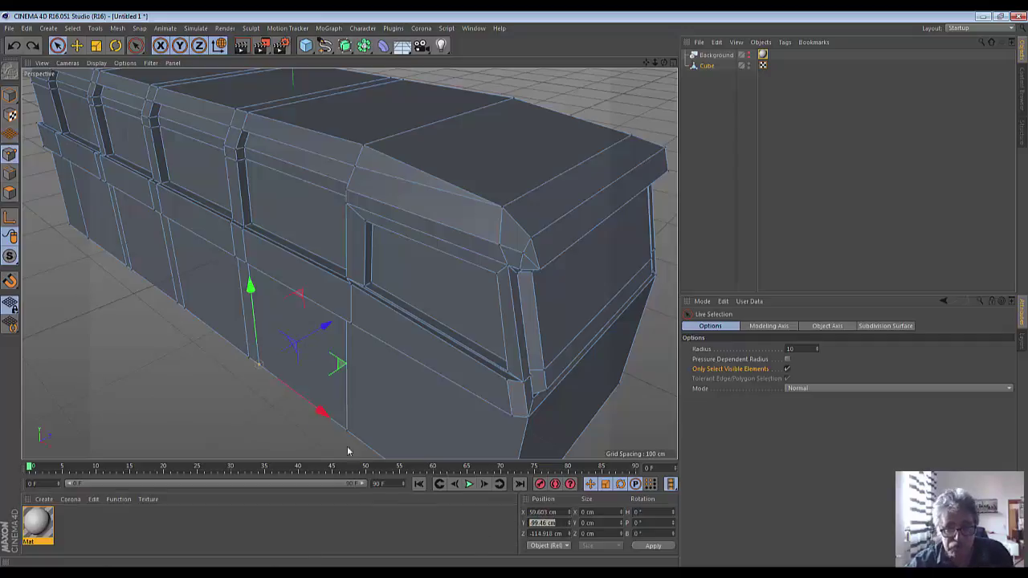
Try nudging the point further left along X, then undo and reselect it
click(244, 365)
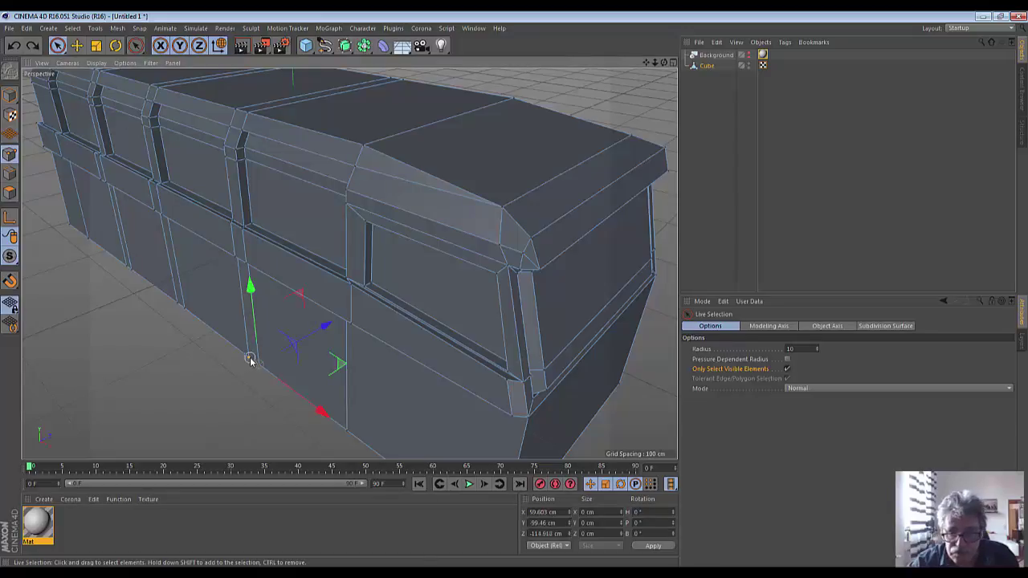
drag(250, 361, 240, 355)
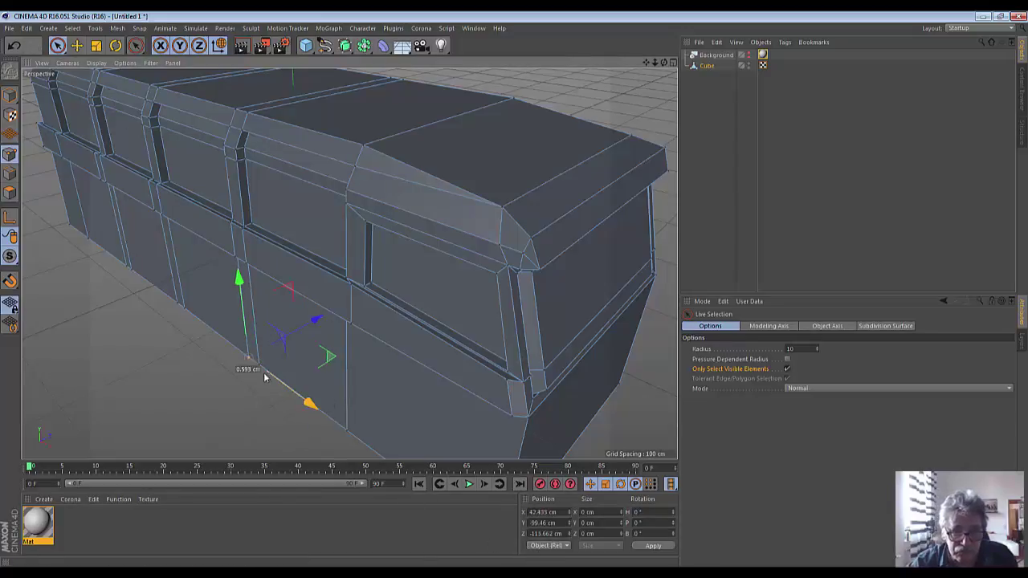
drag(257, 367, 249, 363)
key(ctrl+z)
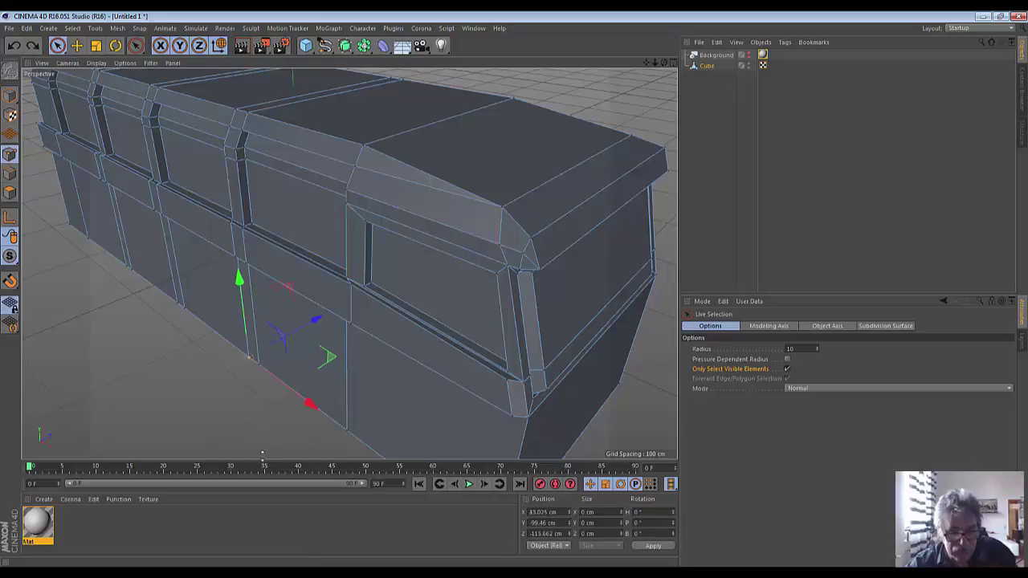
click(257, 365)
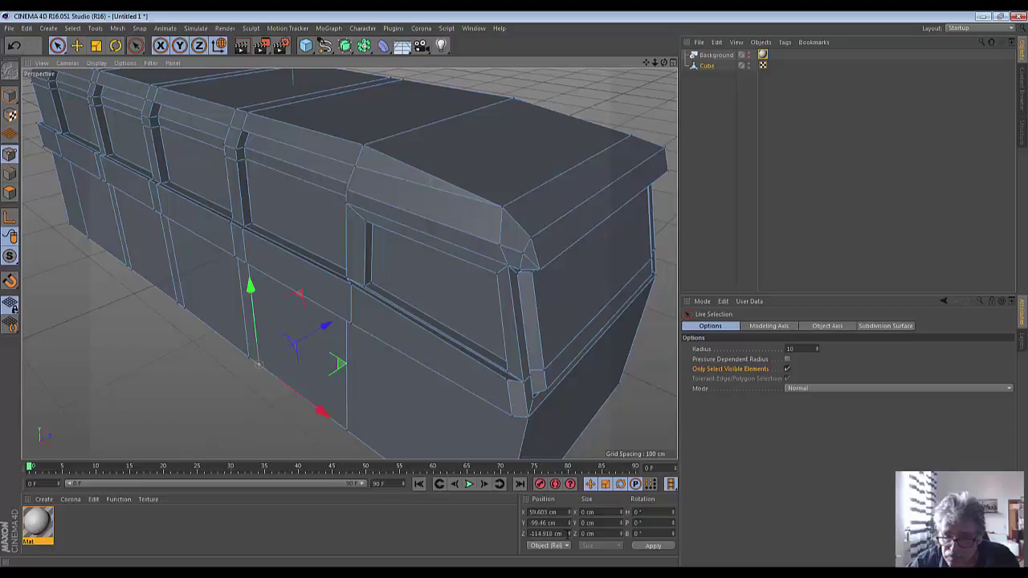
click(550, 533)
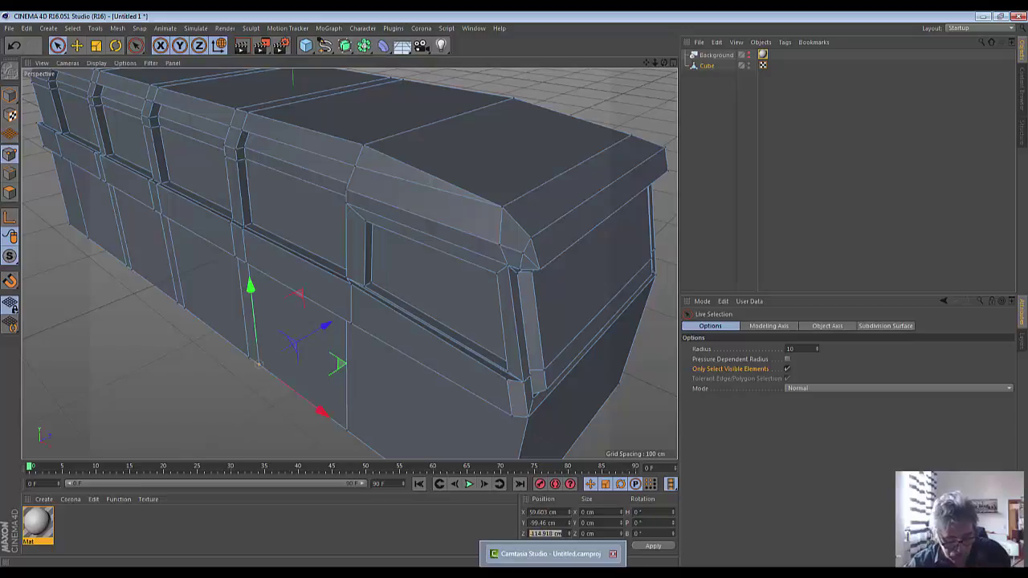
click(245, 367)
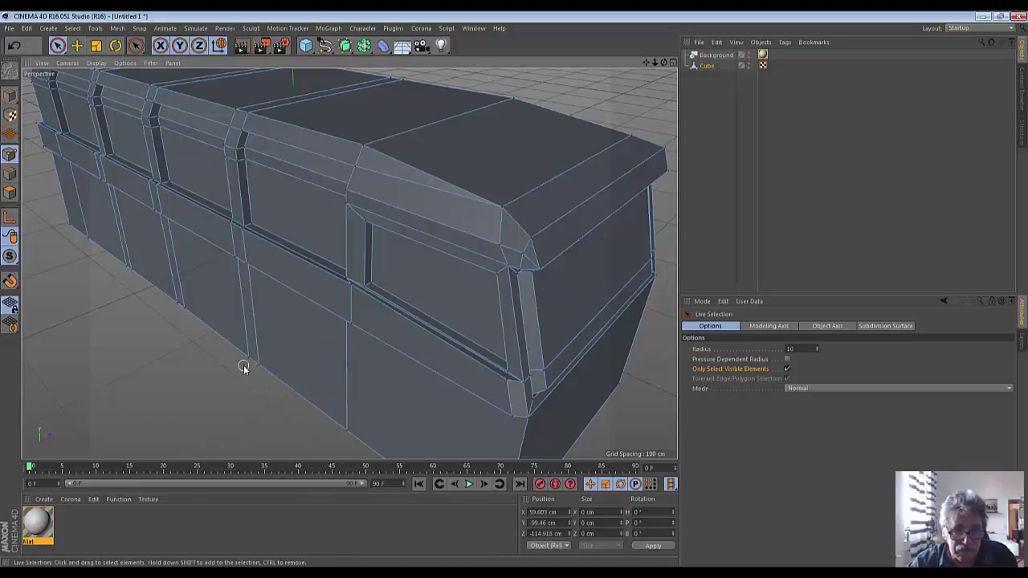
Set the lower edge beside the pillar to Position Z -114.918 cm
click(245, 363)
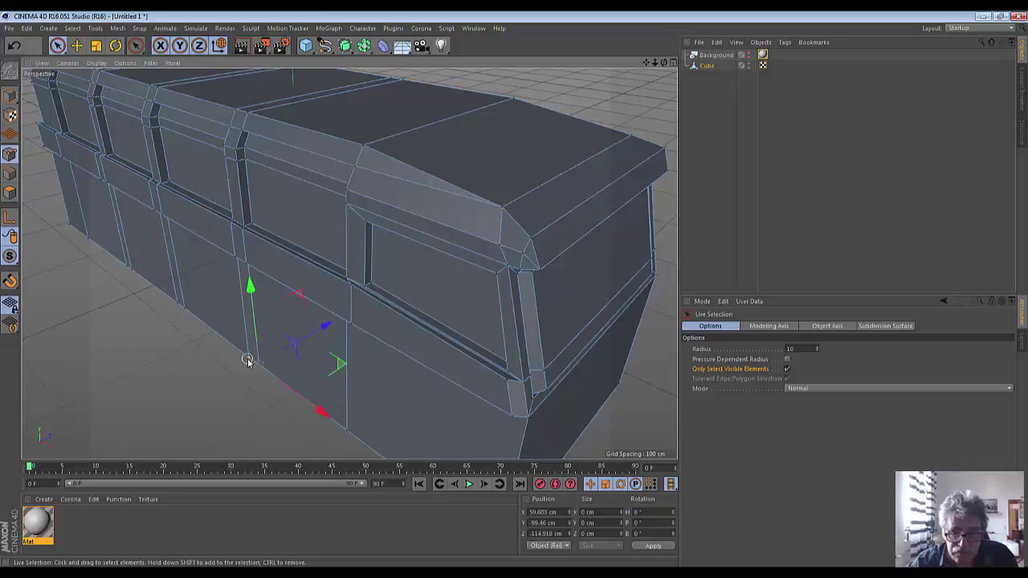
click(545, 533)
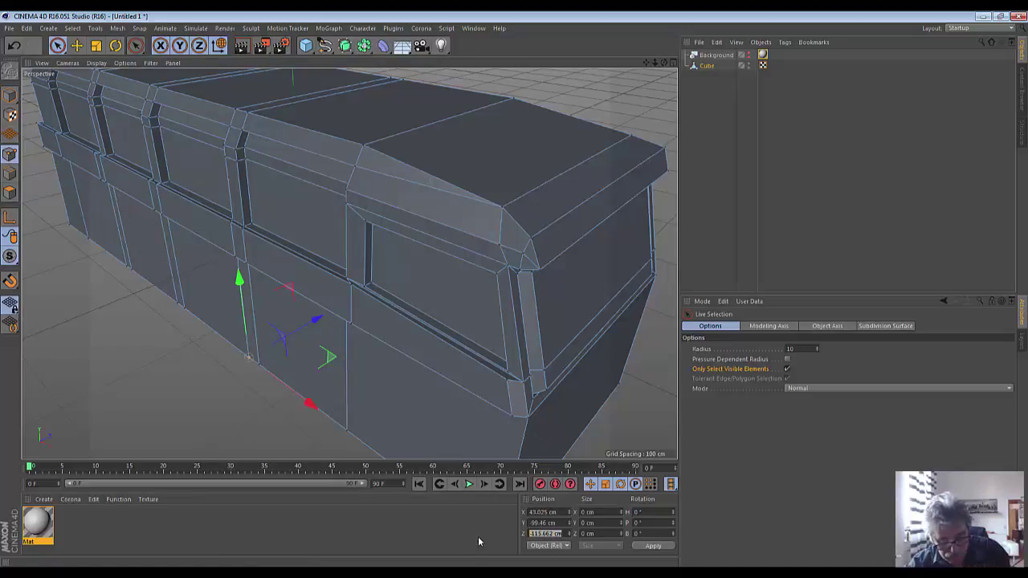
text(-114.918)
key(Return)
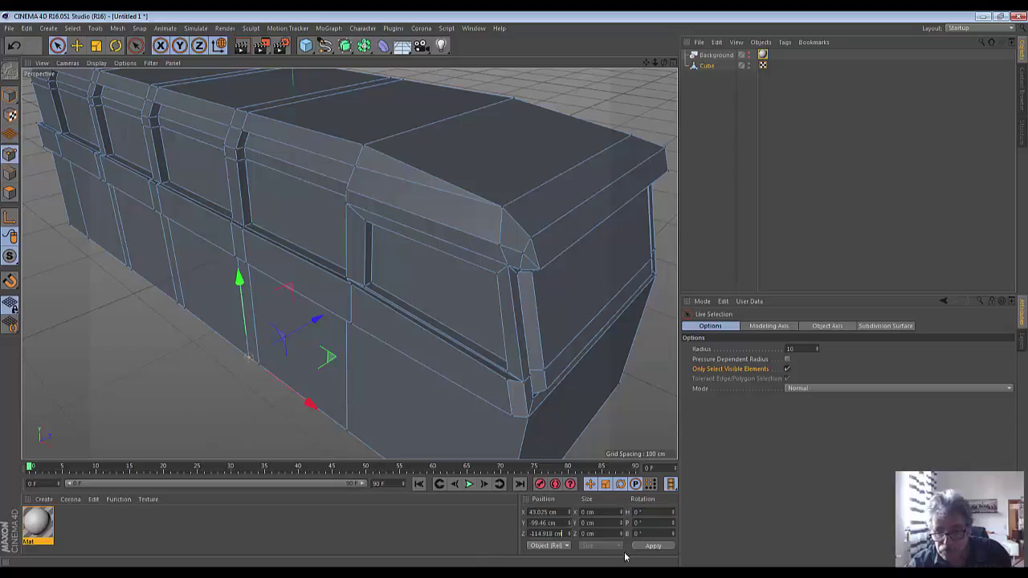
click(225, 432)
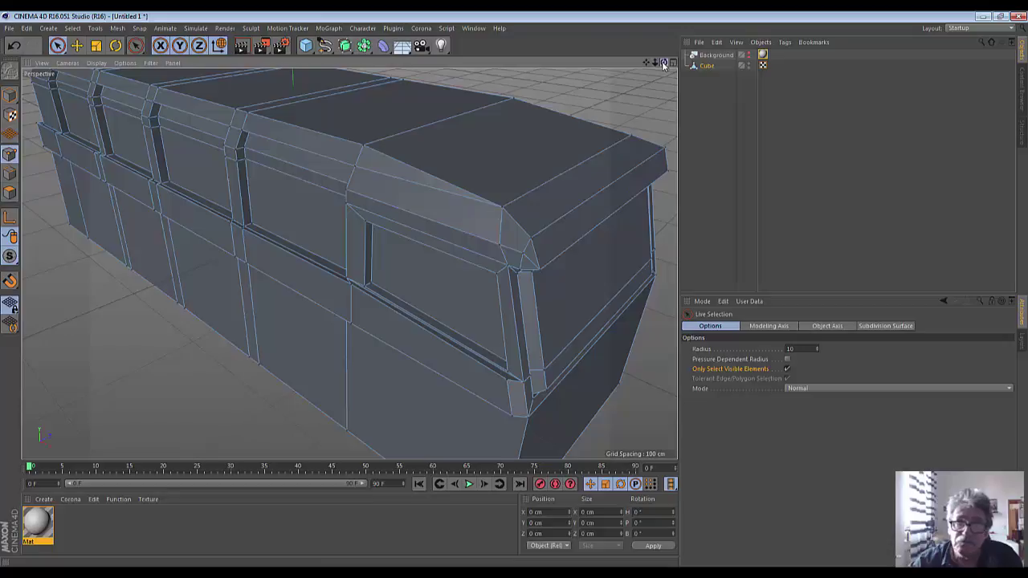
Orbit to the bus's front corner, render a test preview, then clear it
drag(664, 64, 348, 263)
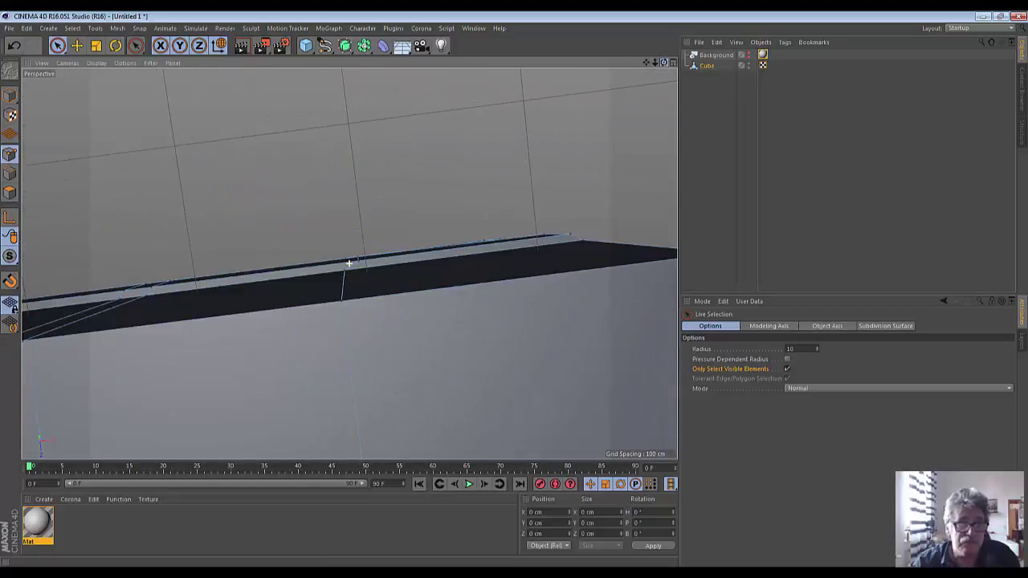
drag(349, 263, 204, 298)
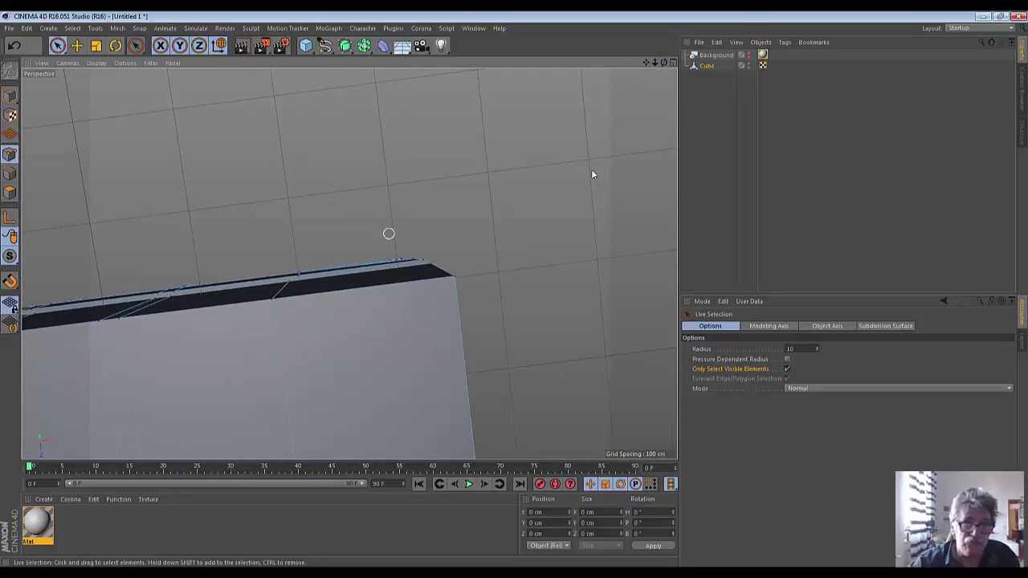
drag(662, 63, 349, 262)
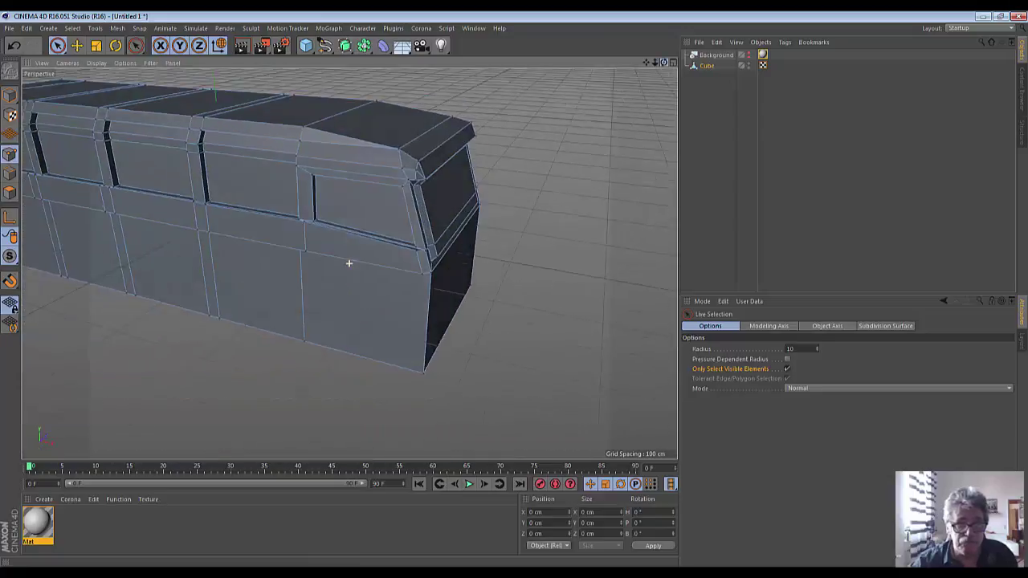
drag(664, 63, 349, 263)
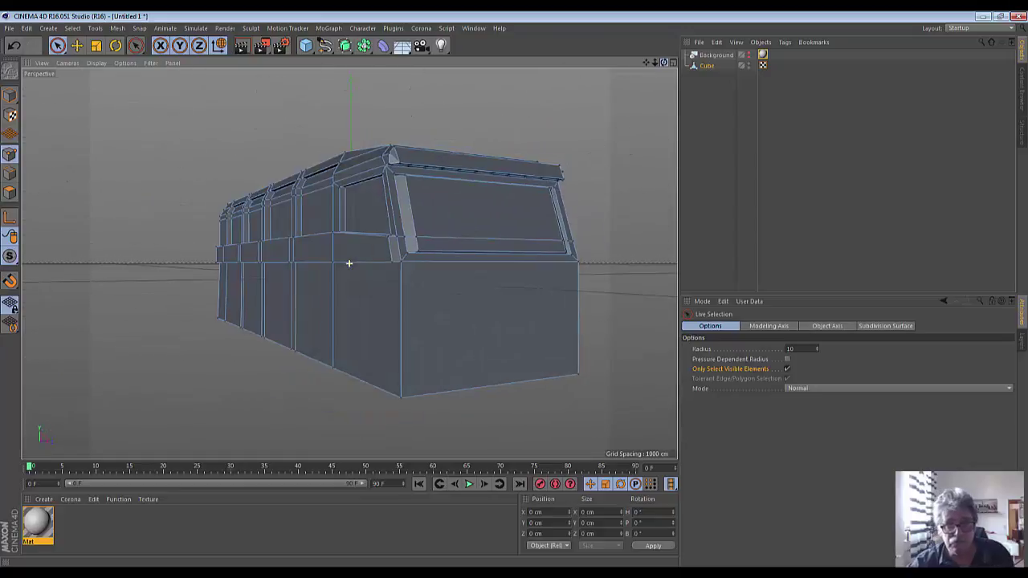
click(243, 49)
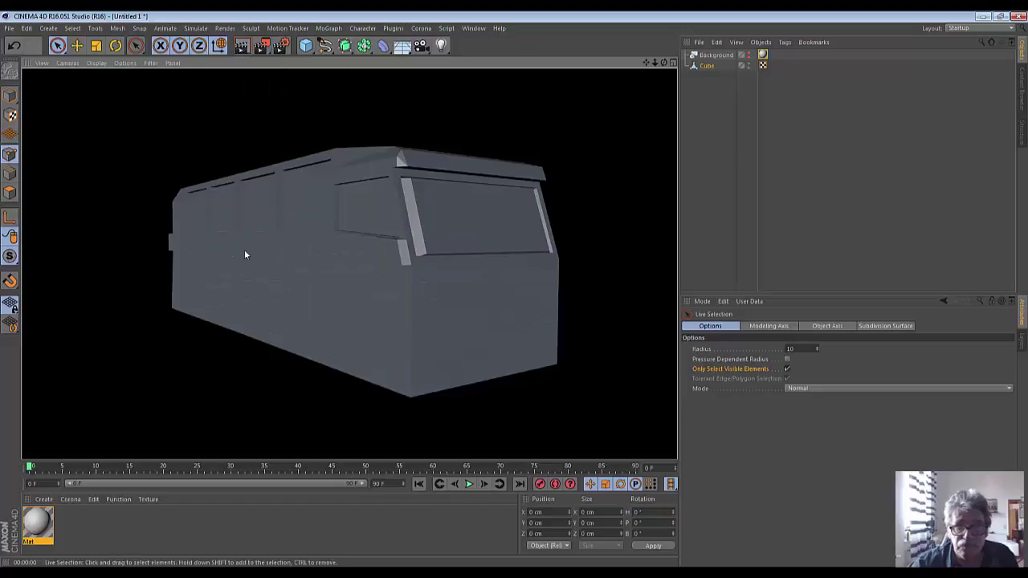
click(622, 146)
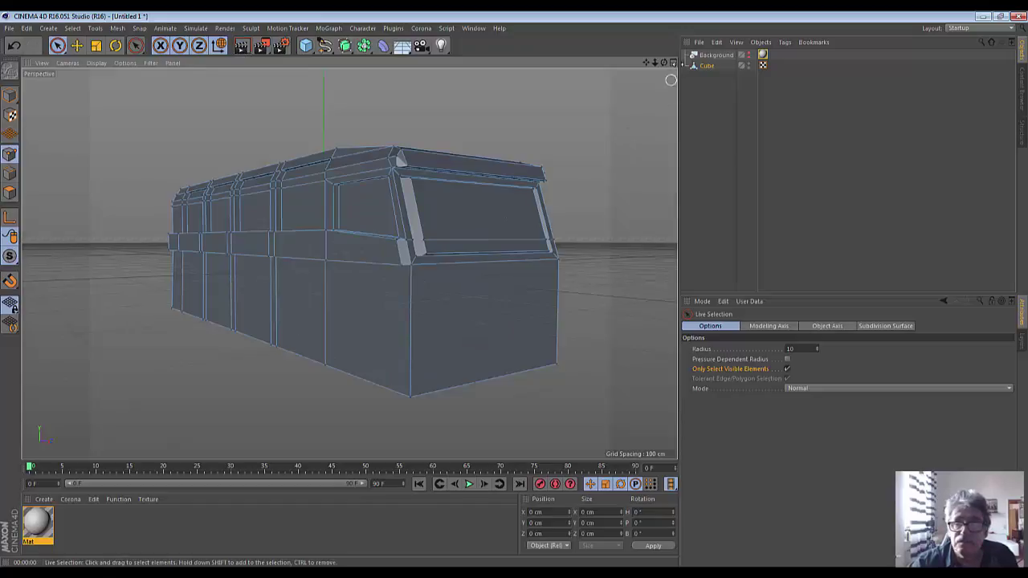
Dolly inside the bus down the aisle and back out to inspect the body
drag(665, 66, 348, 263)
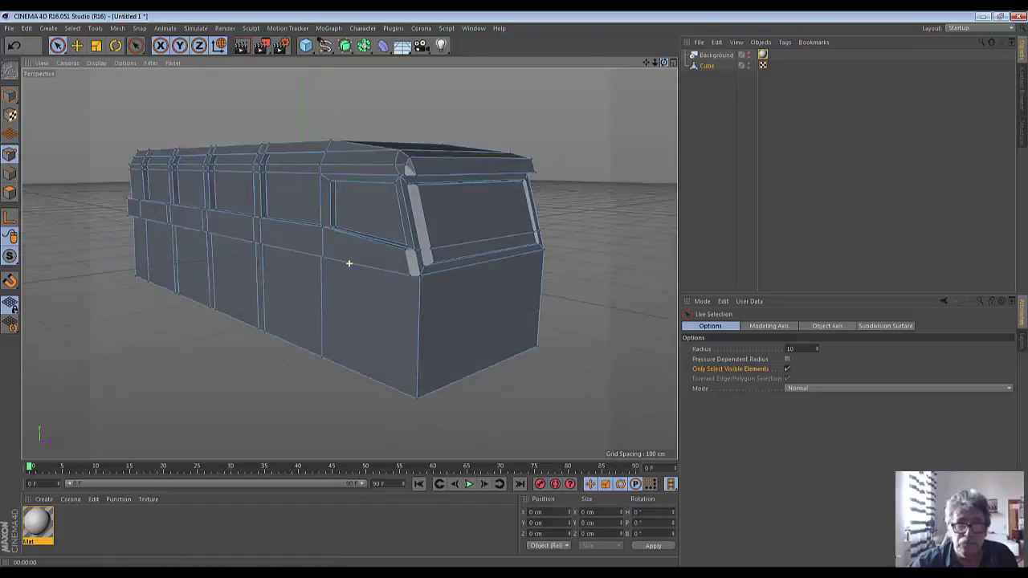
scroll(348, 263, up, 3)
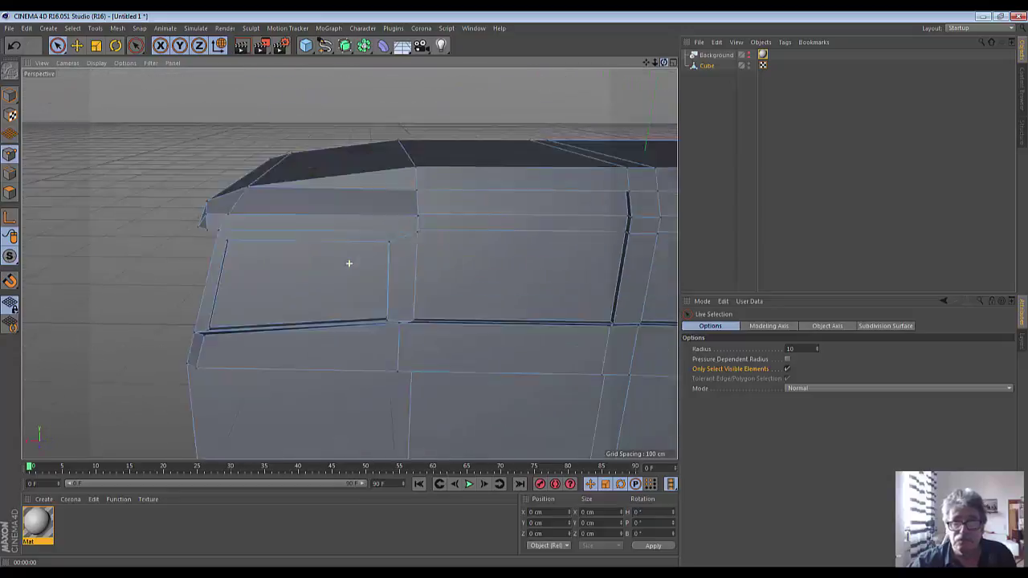
scroll(349, 264, up, 3)
scroll(349, 263, up, 3)
scroll(349, 263, up, 2)
scroll(349, 264, up, 2)
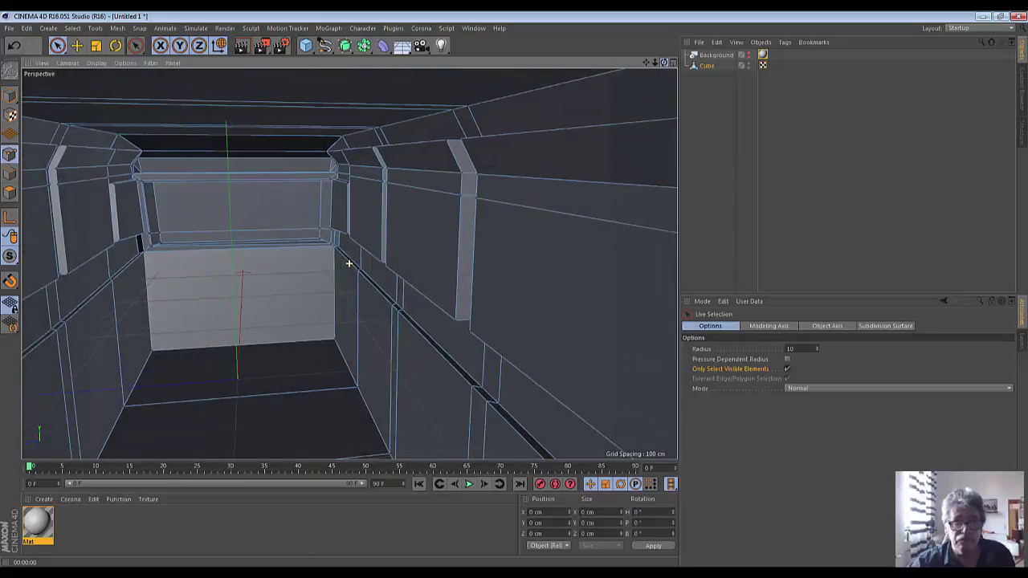
scroll(349, 264, up, 1)
alt+drag(616, 172, 492, 287)
scroll(492, 287, down, 3)
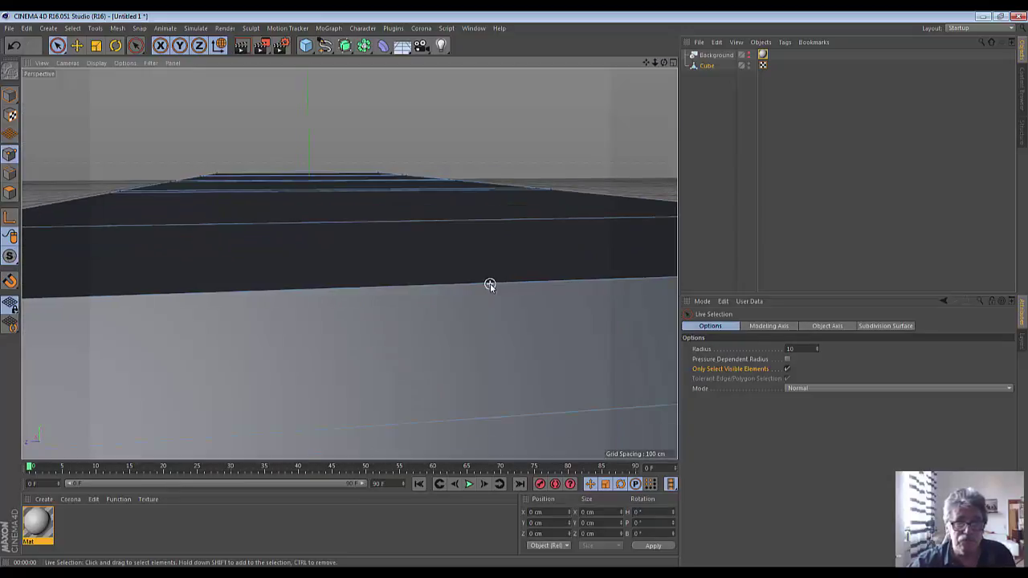
scroll(488, 284, down, 1)
scroll(487, 285, down, 2)
scroll(485, 289, down, 2)
scroll(486, 290, down, 2)
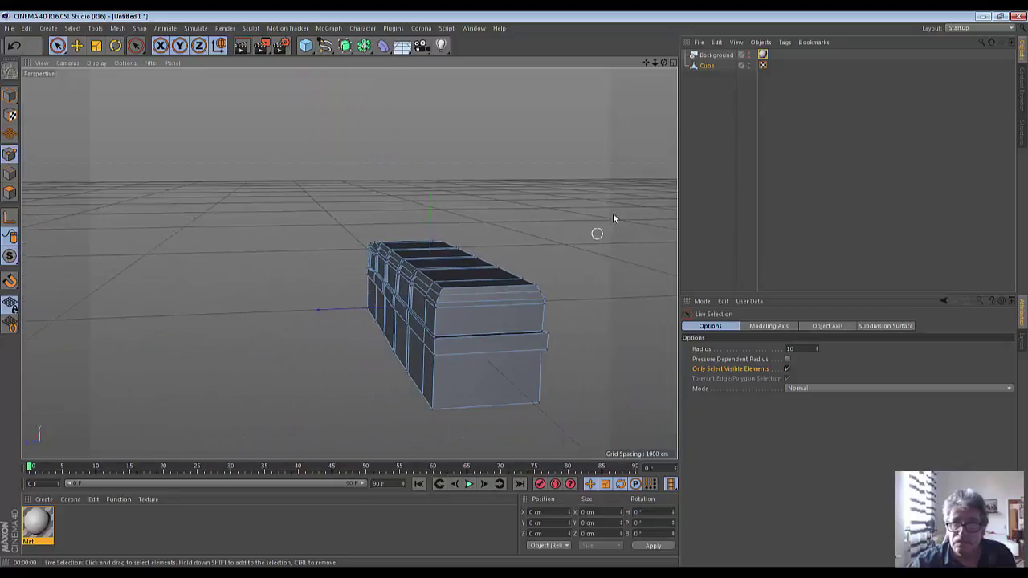
scroll(600, 337, up, 1)
scroll(600, 337, up, 3)
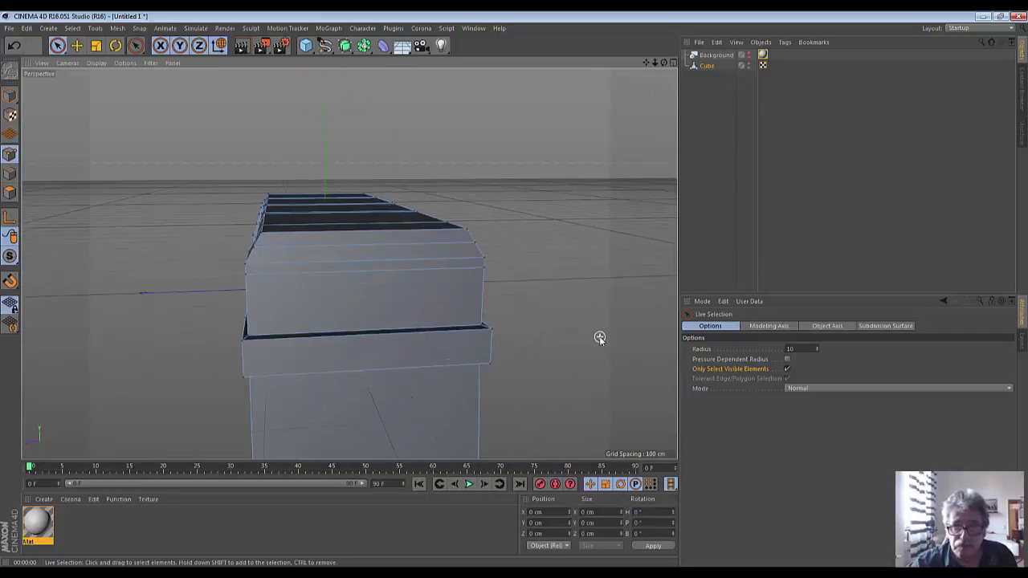
Select the strip's end edges and push its front end out about 10.8 cm along X
click(490, 332)
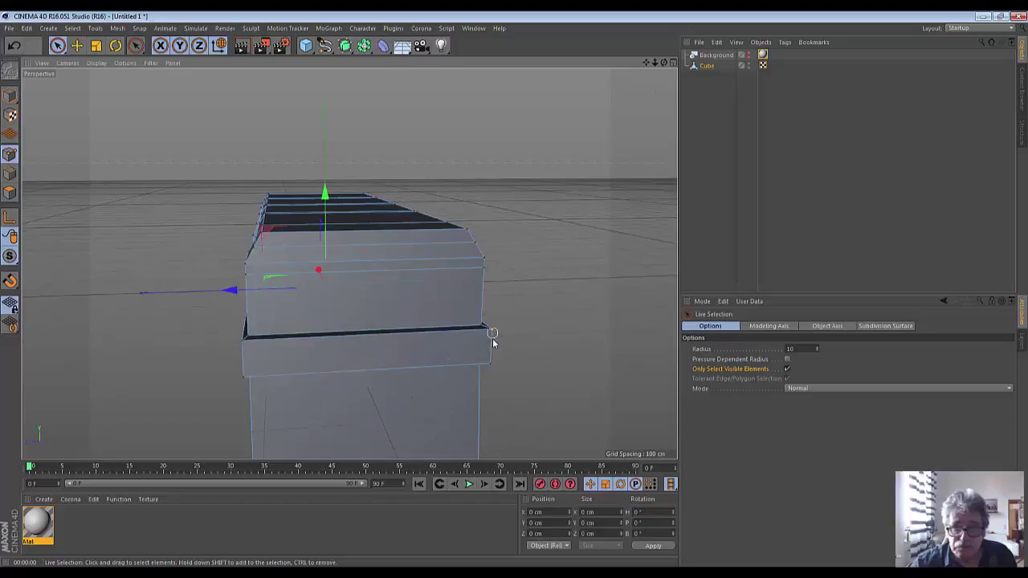
shift+click(491, 364)
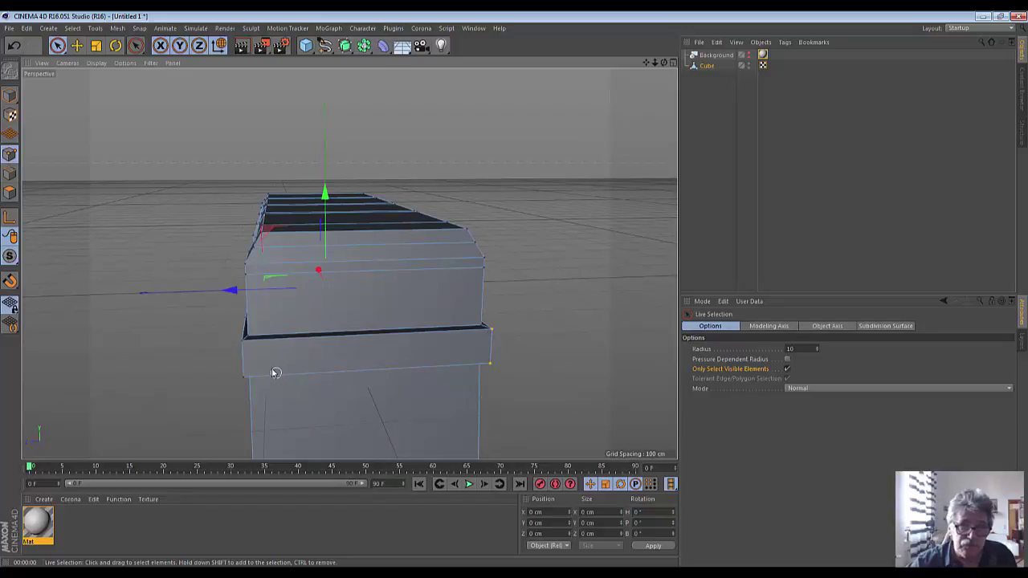
shift+click(243, 361)
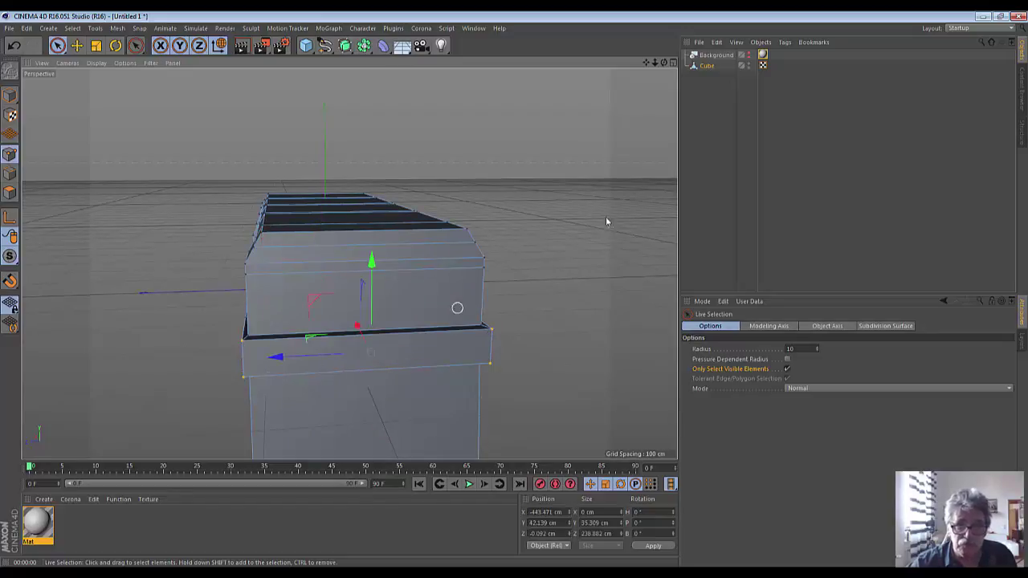
drag(662, 67, 509, 181)
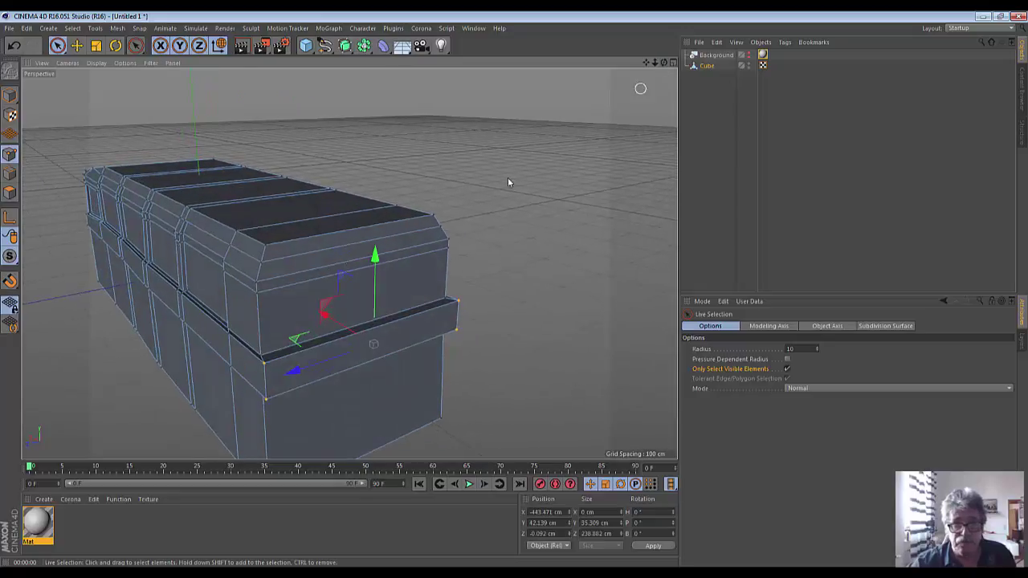
drag(324, 315, 319, 314)
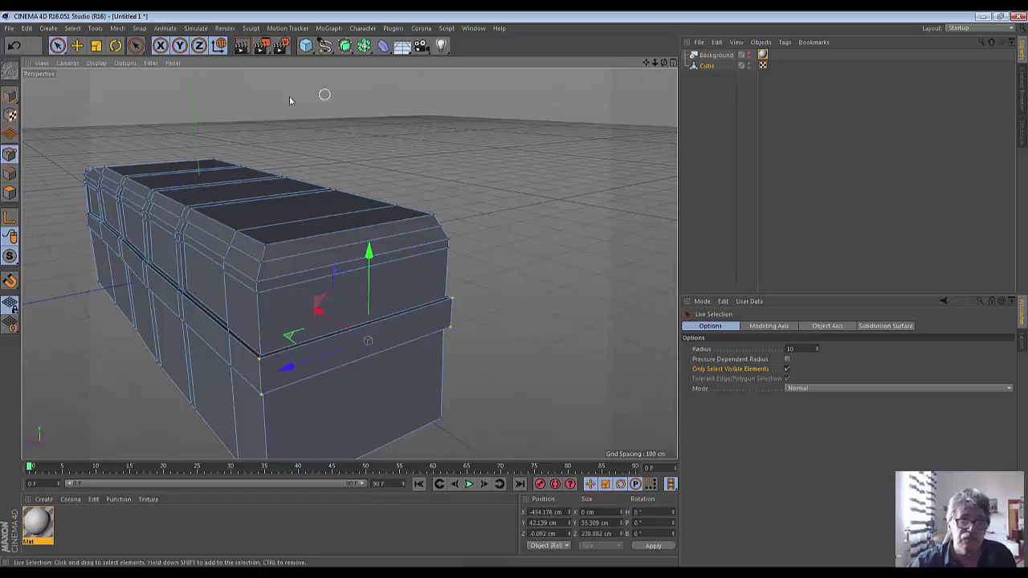
Render a quick preview of the bus, then switch to the four-view layout
click(242, 49)
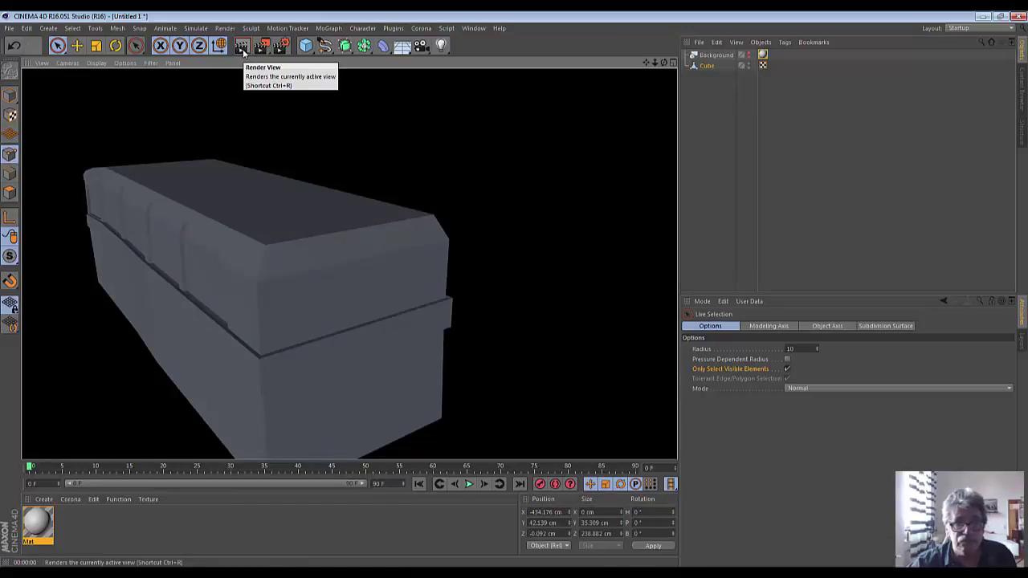
click(576, 119)
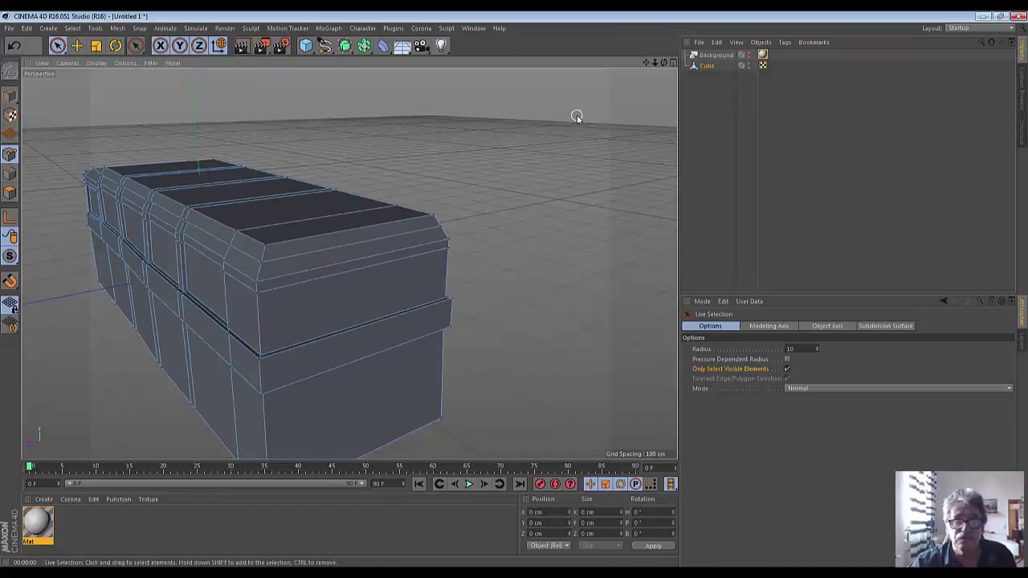
click(674, 63)
Maximize the Front view and trial-lower the visible roof points, then undo
click(673, 265)
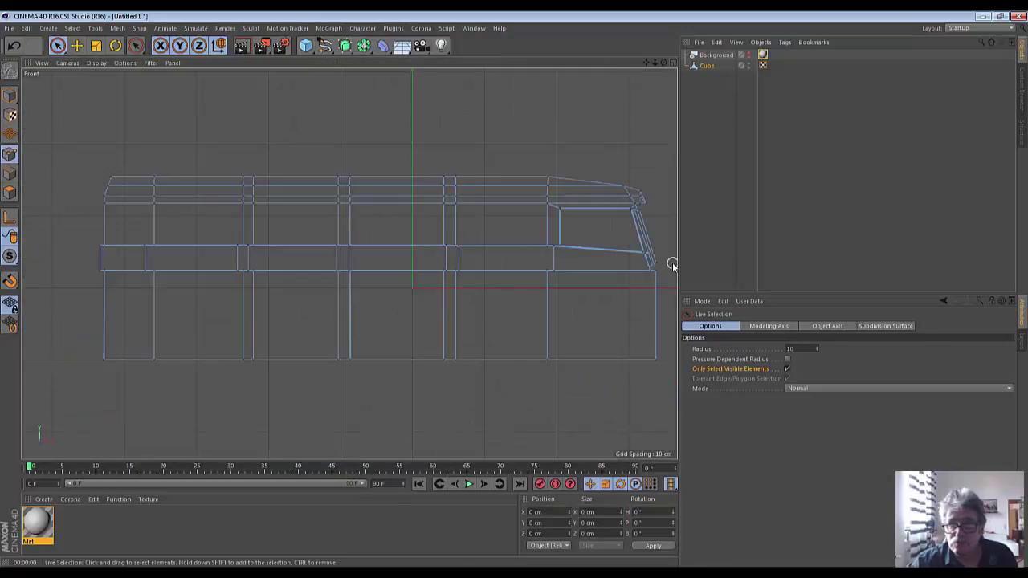
mouse_move(554, 175)
mouse_down()
mouse_move(92, 172)
mouse_move(546, 170)
mouse_move(530, 174)
mouse_up()
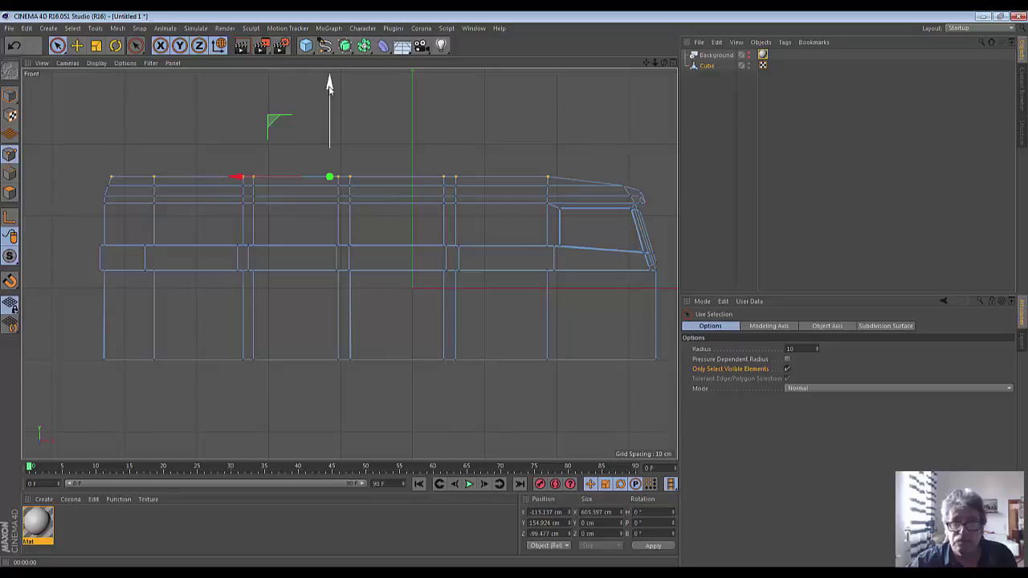
drag(328, 84, 328, 87)
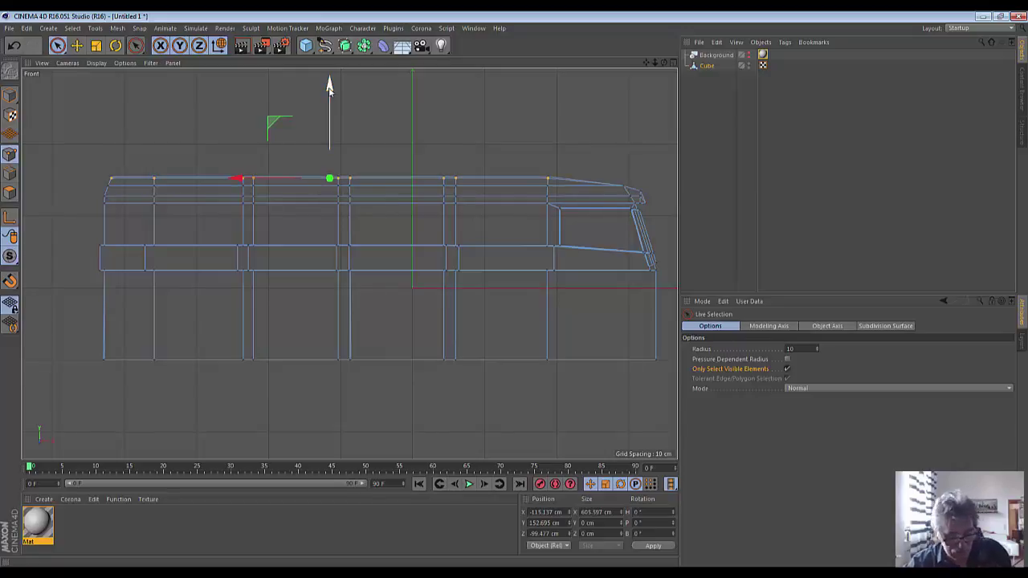
key(ctrl+z)
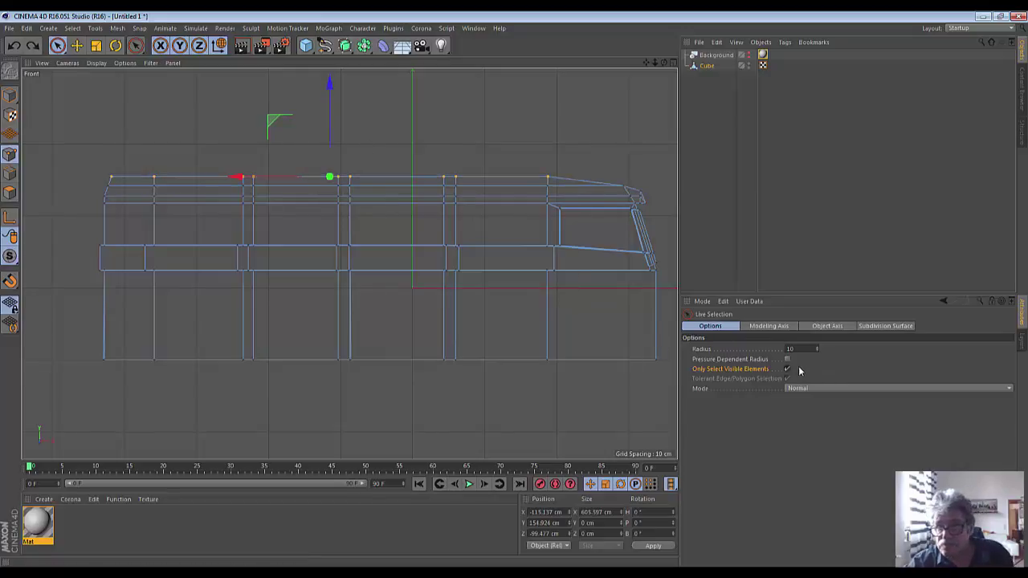
Disable Only Select Visible Elements, select all top roof points and lower them 7.429 cm
click(787, 368)
click(110, 165)
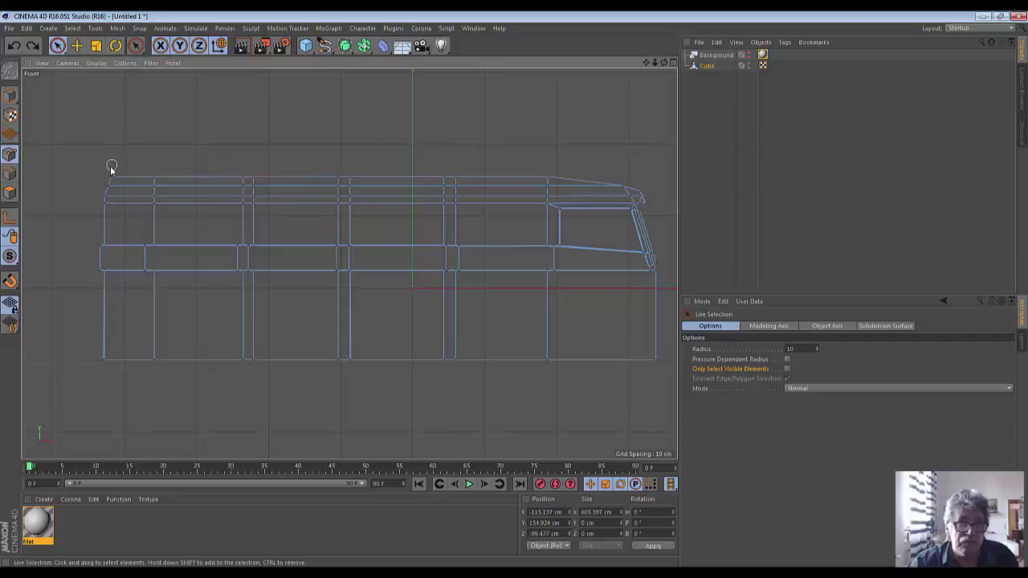
drag(117, 179, 571, 179)
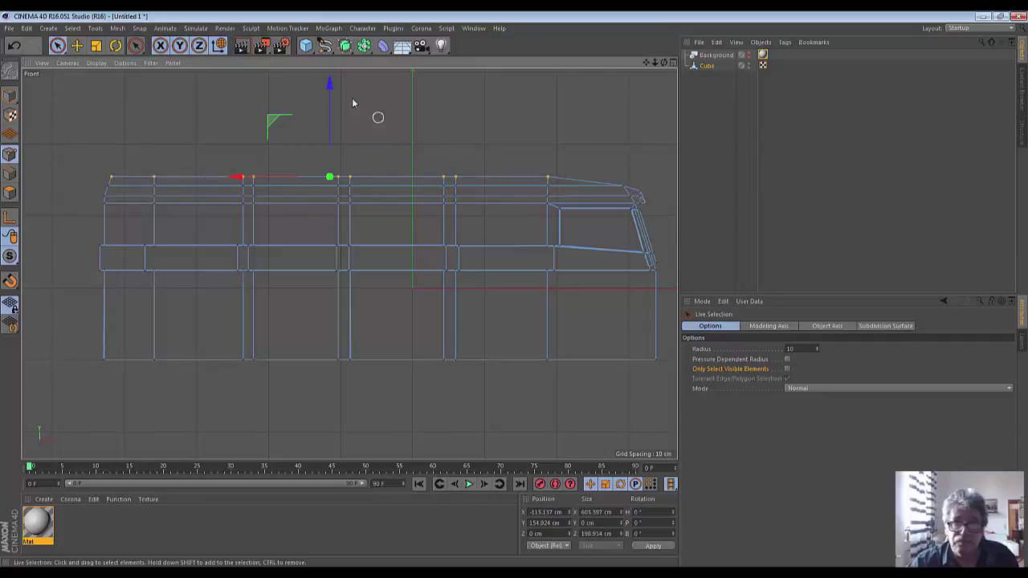
drag(332, 84, 332, 95)
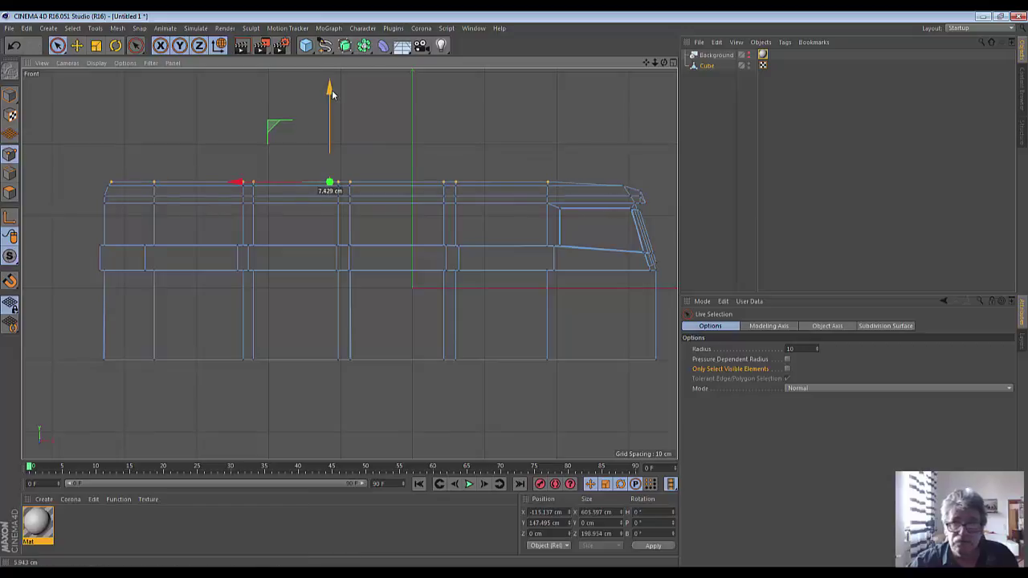
click(486, 100)
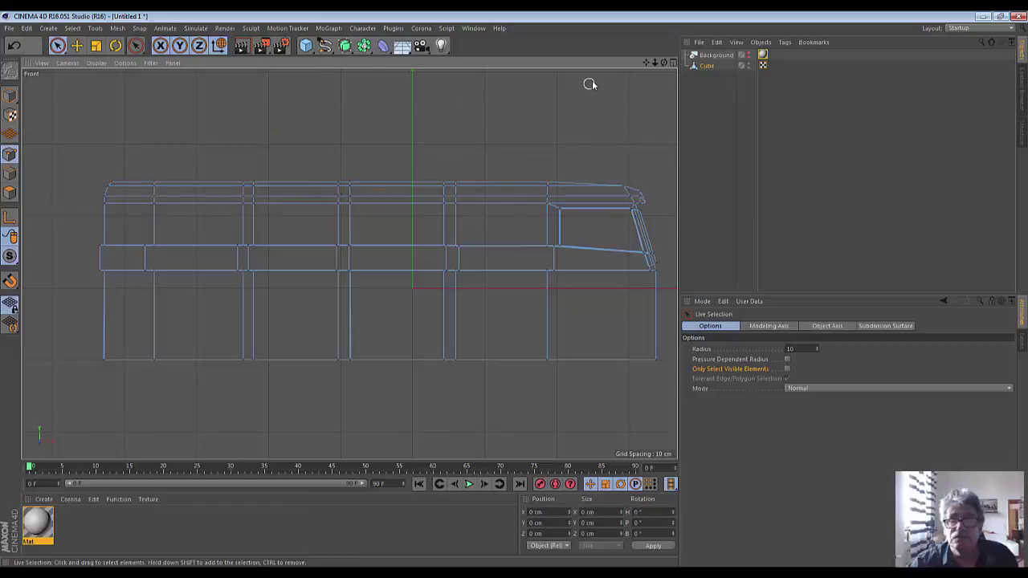
Switch from four views to a full-size Perspective view and zoom out on the bus
click(675, 62)
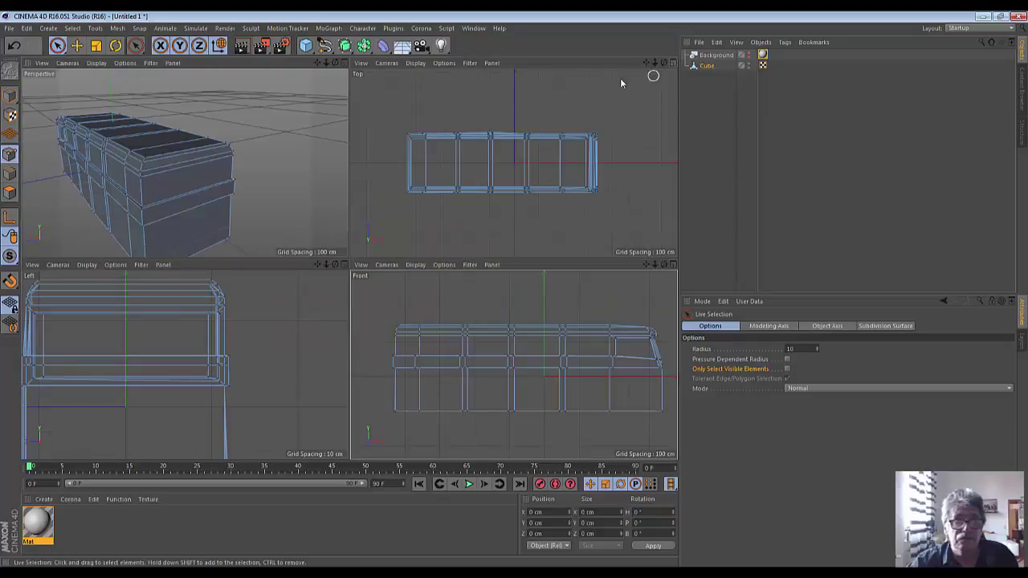
click(344, 64)
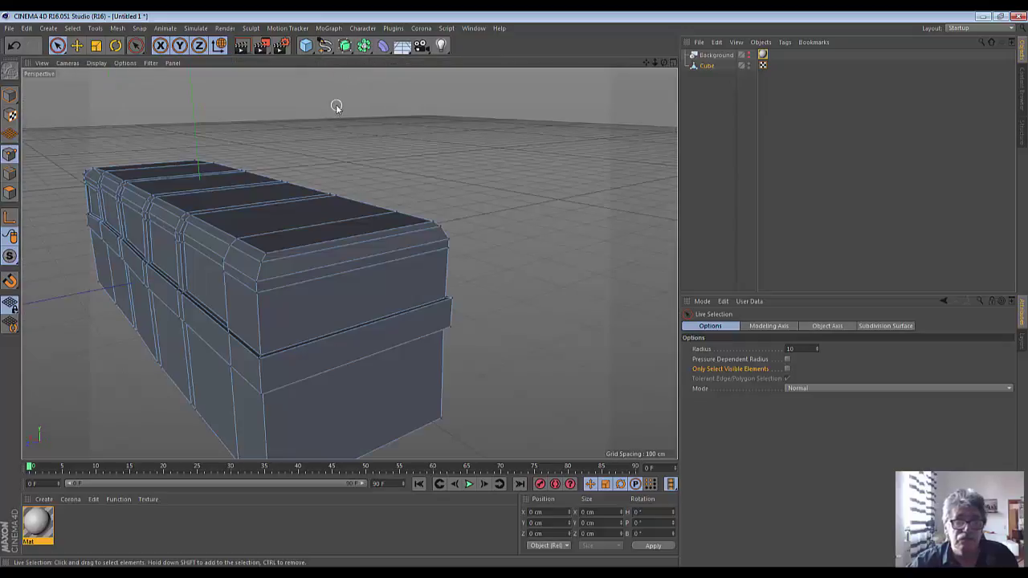
scroll(482, 241, down, 4)
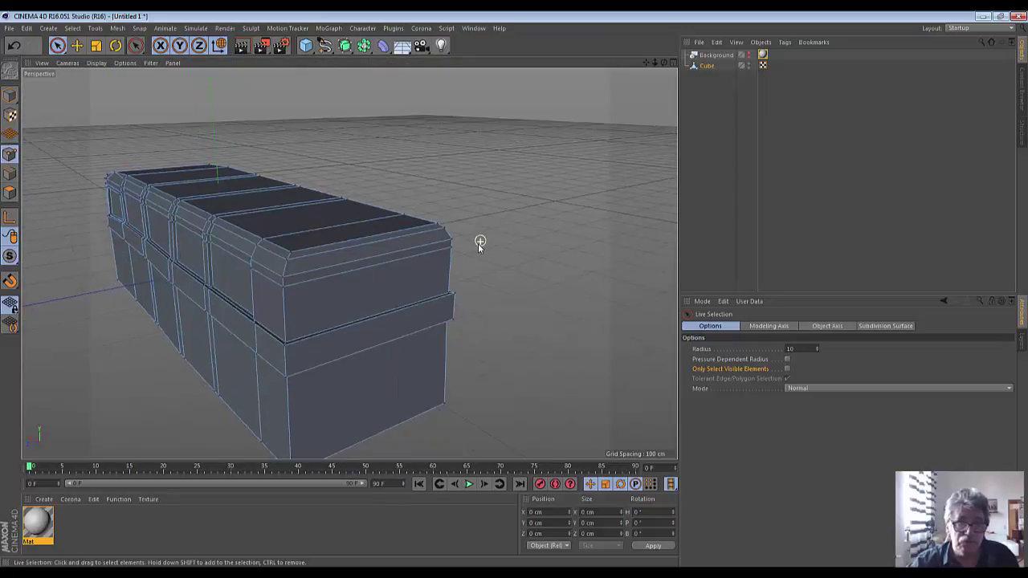
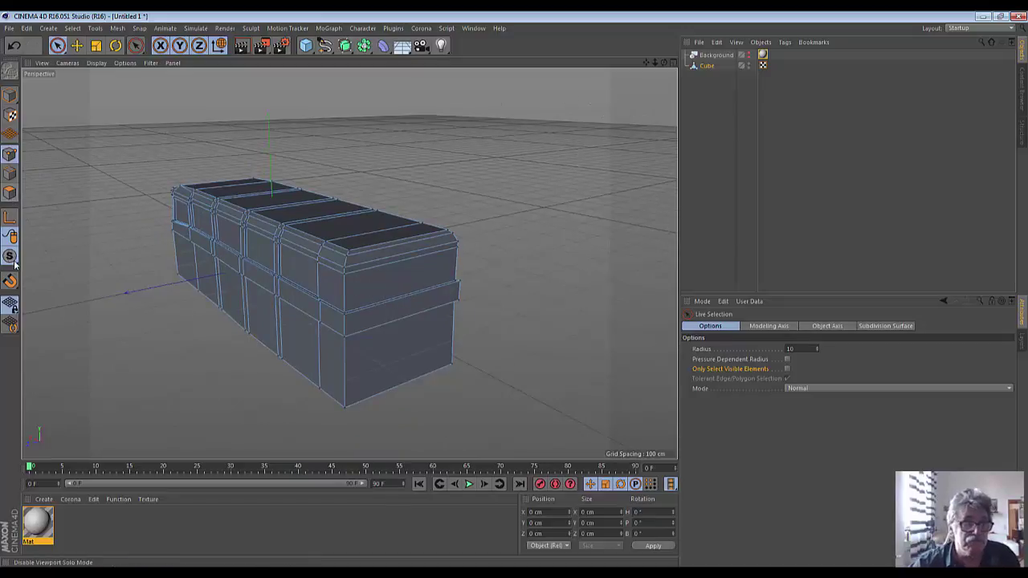
In Polygon mode, inset the upper band on the lid's end face with Extrude Inner, about 6 cm
click(9, 193)
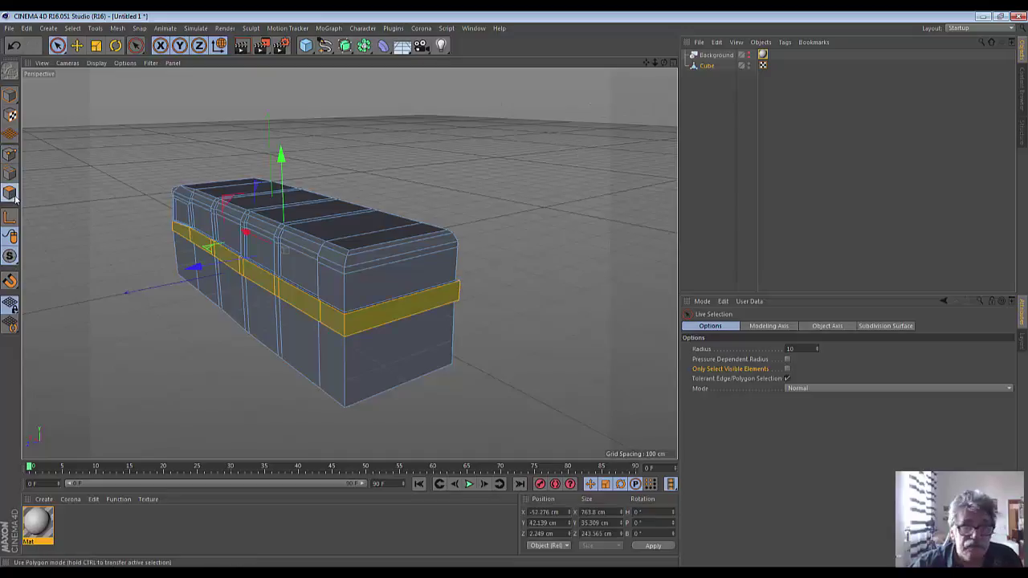
click(370, 297)
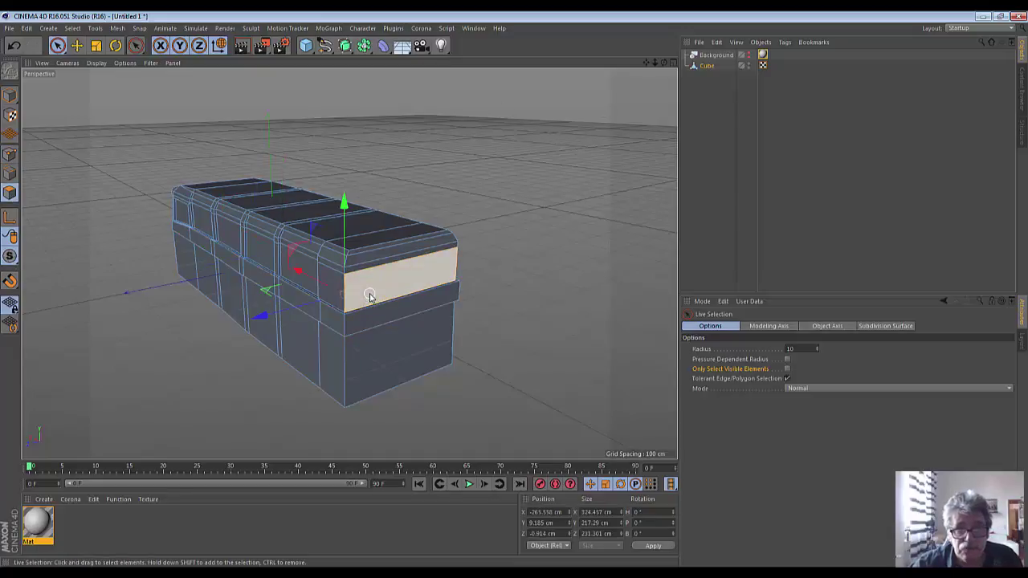
right_click(584, 235)
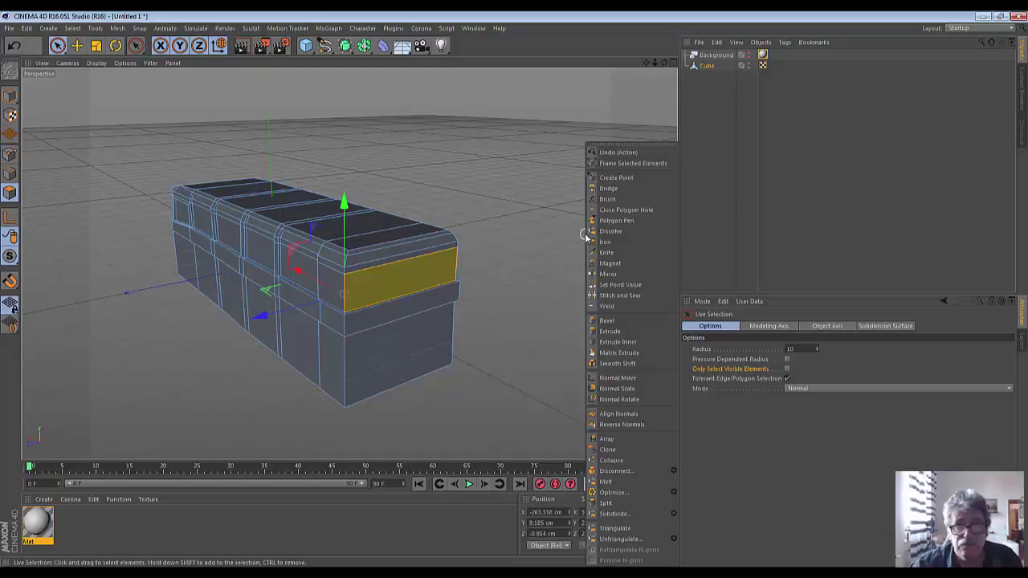
click(617, 343)
drag(344, 294, 347, 294)
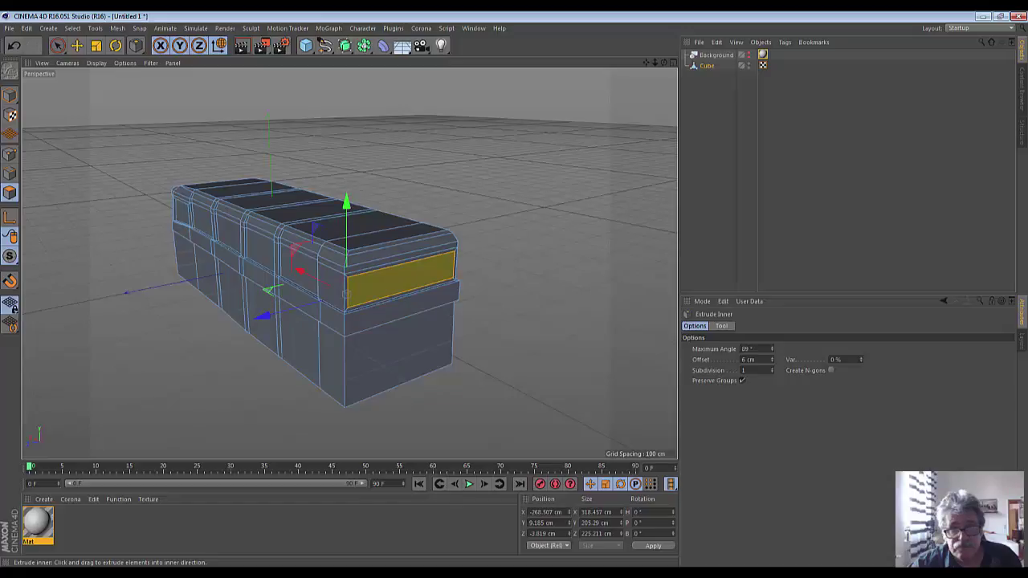
key(ctrl+shift+a)
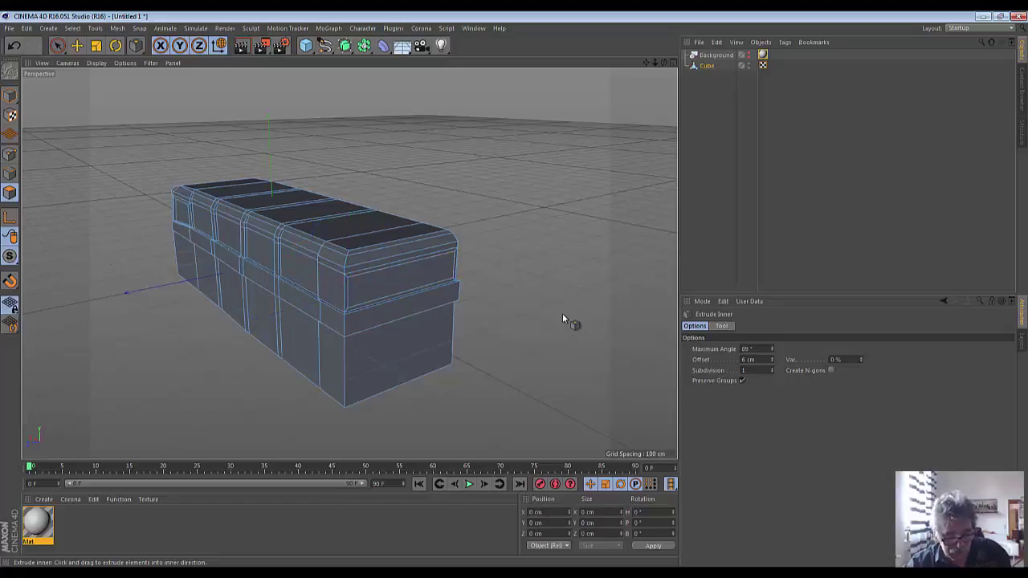
key(ctrl+z)
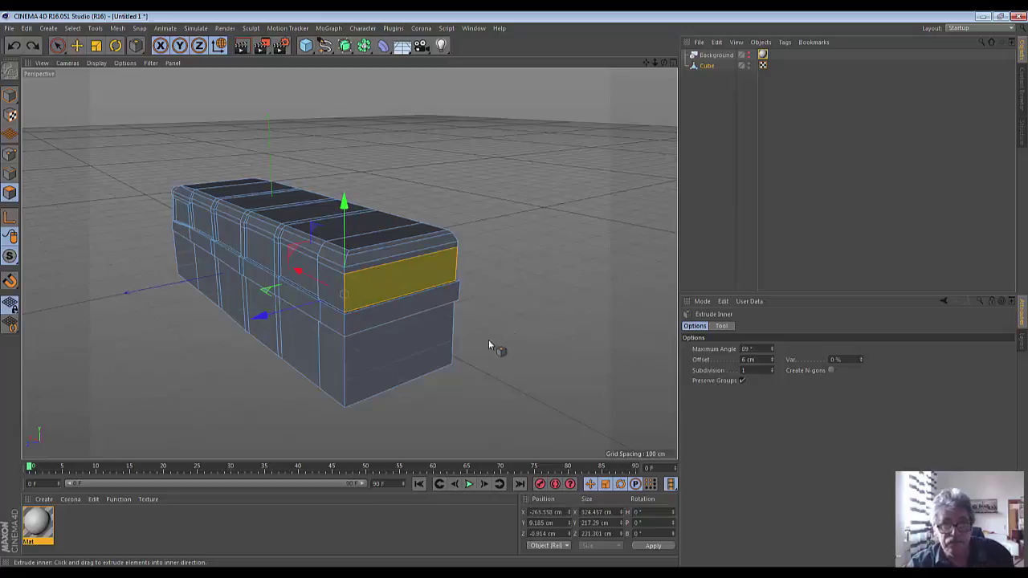
alt+drag(513, 379, 375, 294)
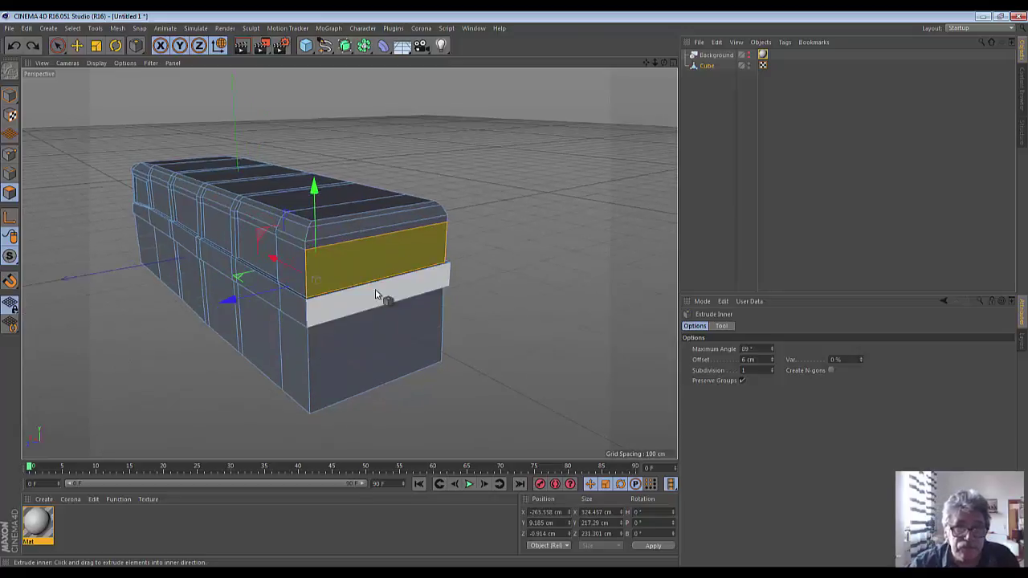
Select the lid's top bevel strip and end face, then Extrude Inner them by about 5.9 cm
click(57, 46)
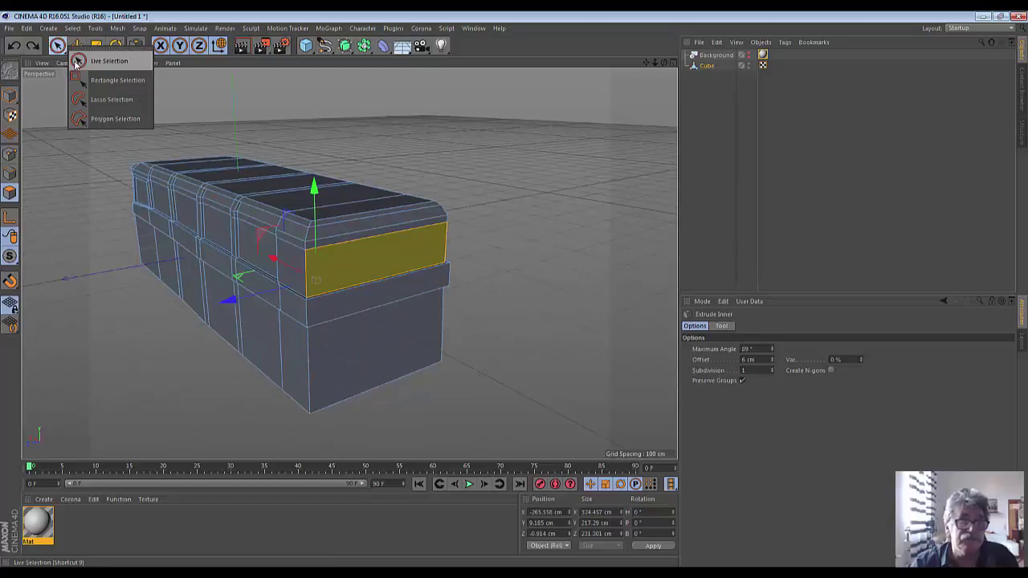
click(348, 231)
drag(348, 236, 351, 252)
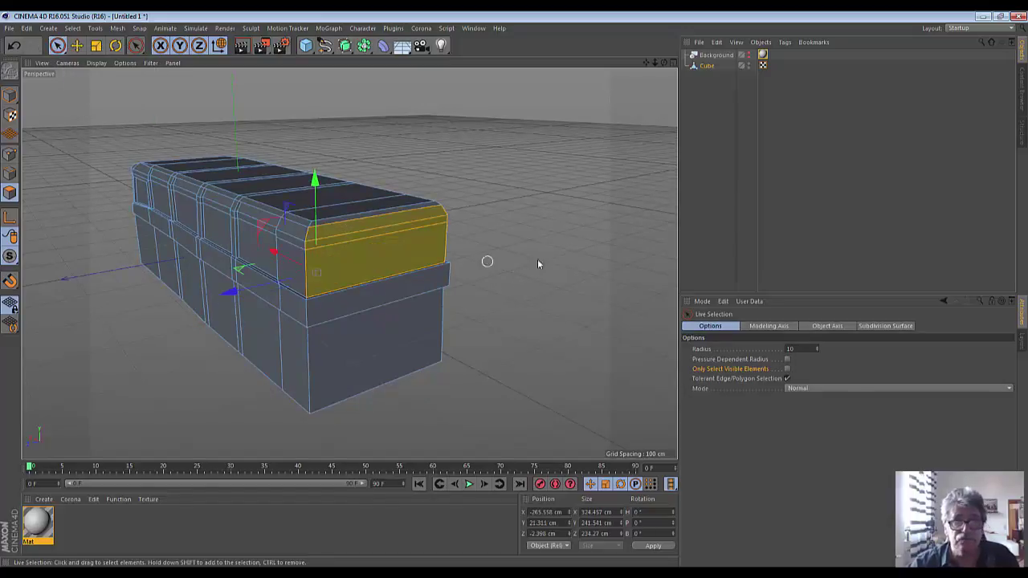
right_click(615, 248)
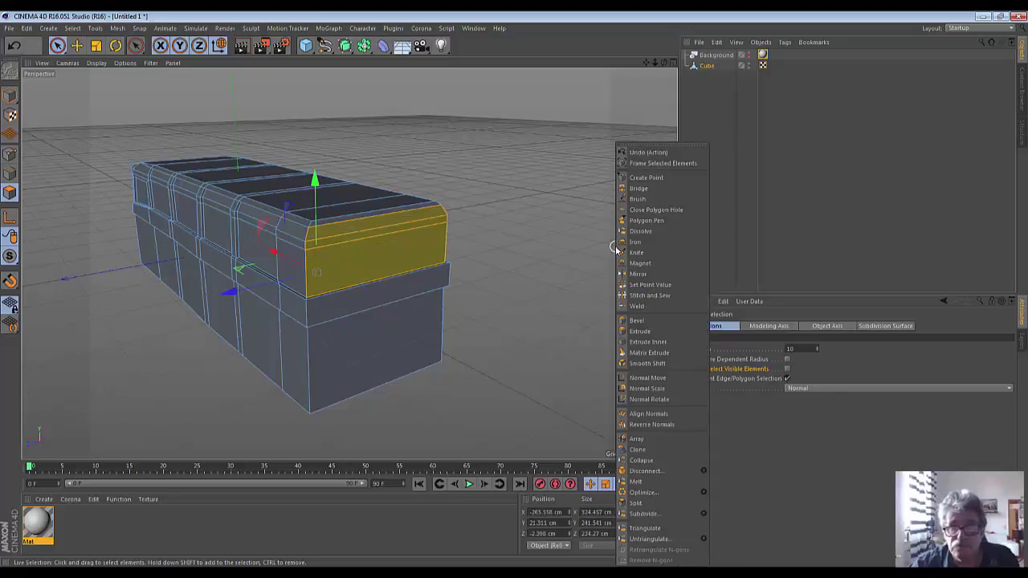
click(647, 341)
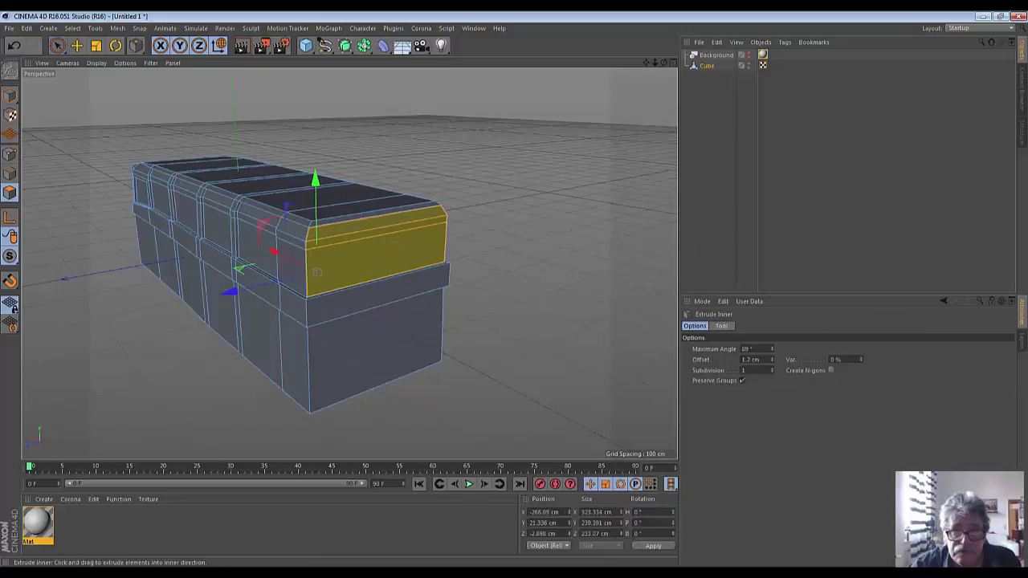
drag(317, 271, 320, 272)
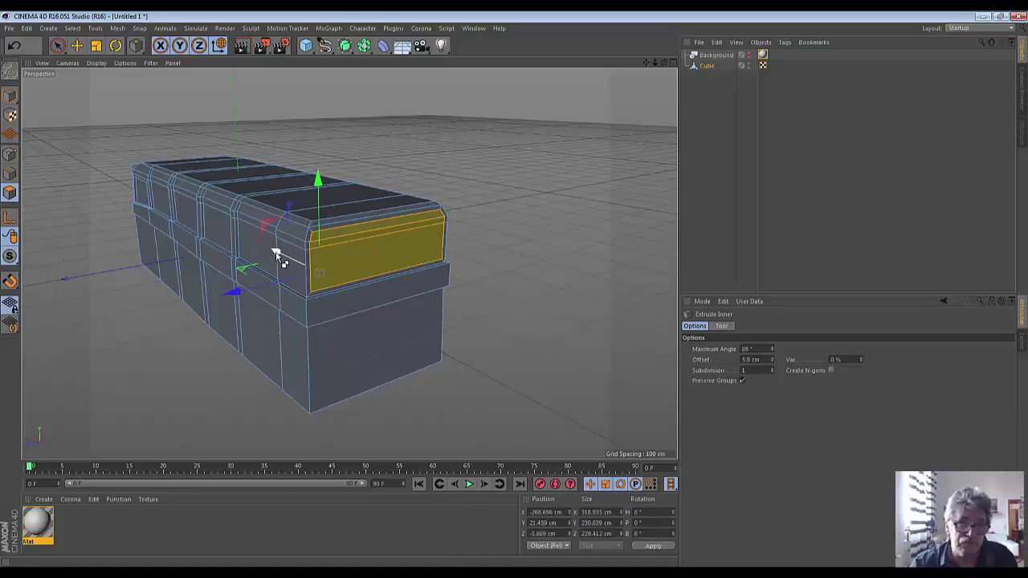
drag(277, 256, 279, 262)
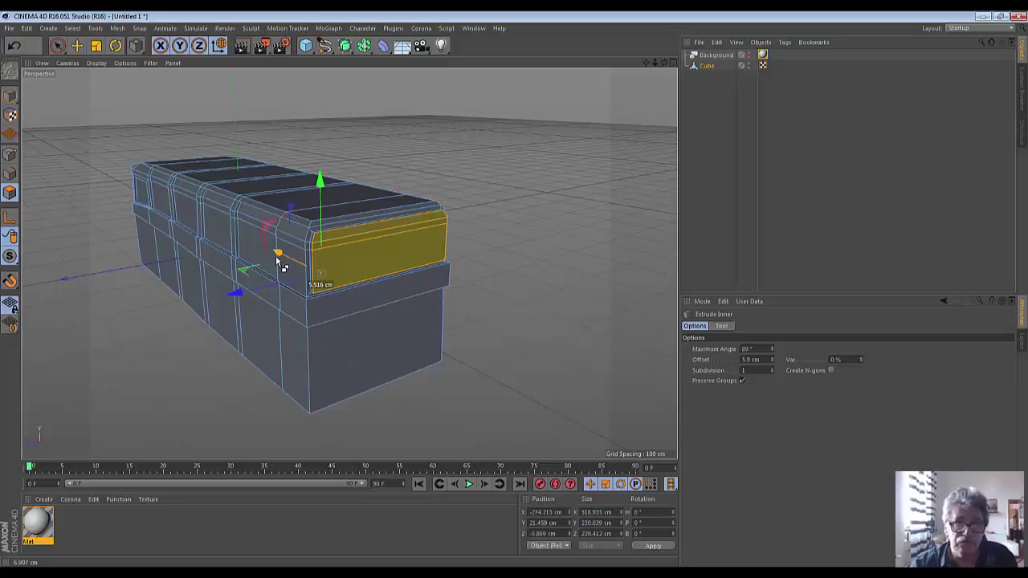
drag(278, 262, 290, 260)
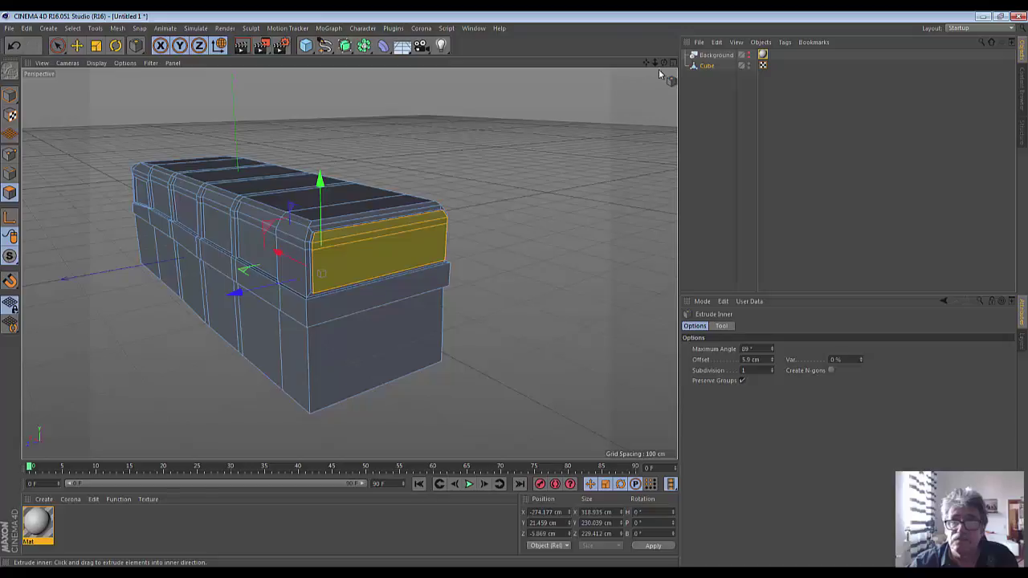
drag(663, 61, 349, 264)
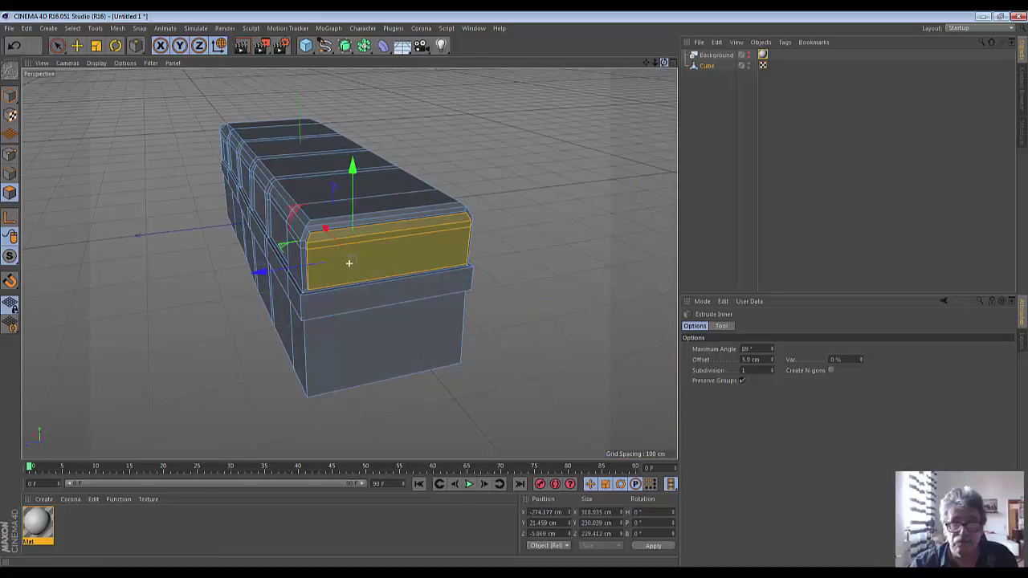
Nudge the inset end panel slightly and scale it down to about 97.6%
click(76, 46)
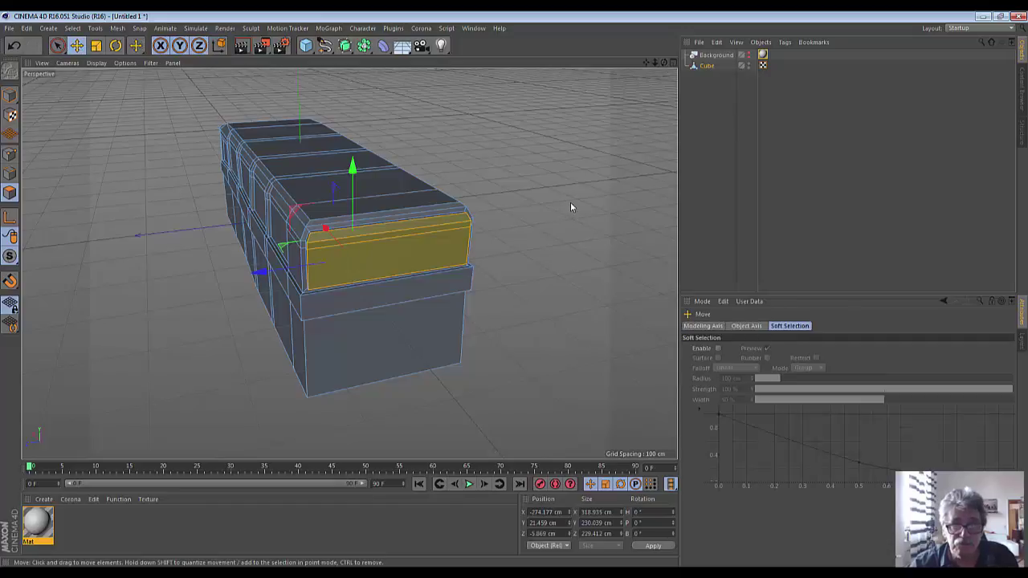
drag(570, 207, 560, 204)
click(95, 46)
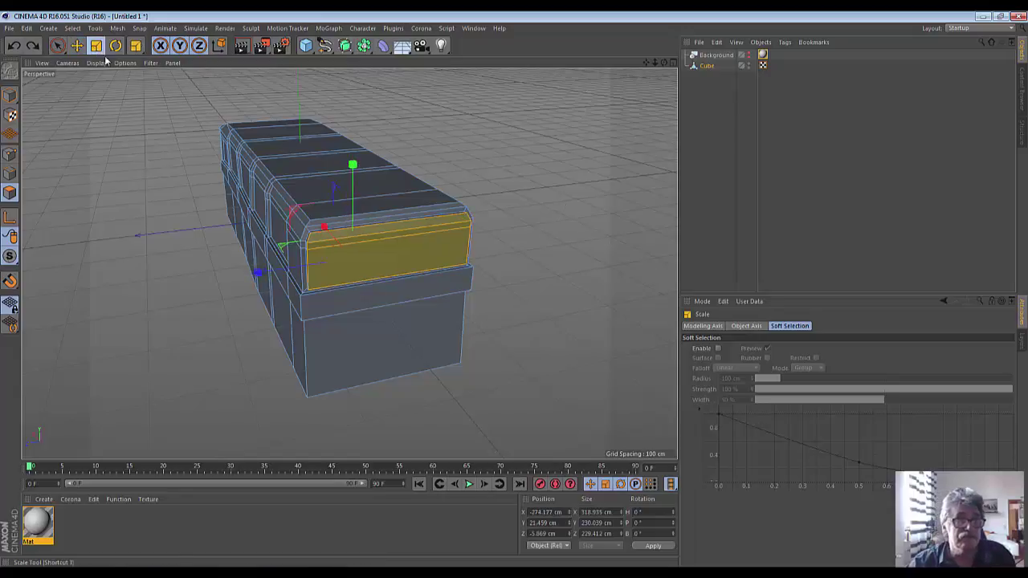
drag(547, 128, 547, 151)
click(601, 277)
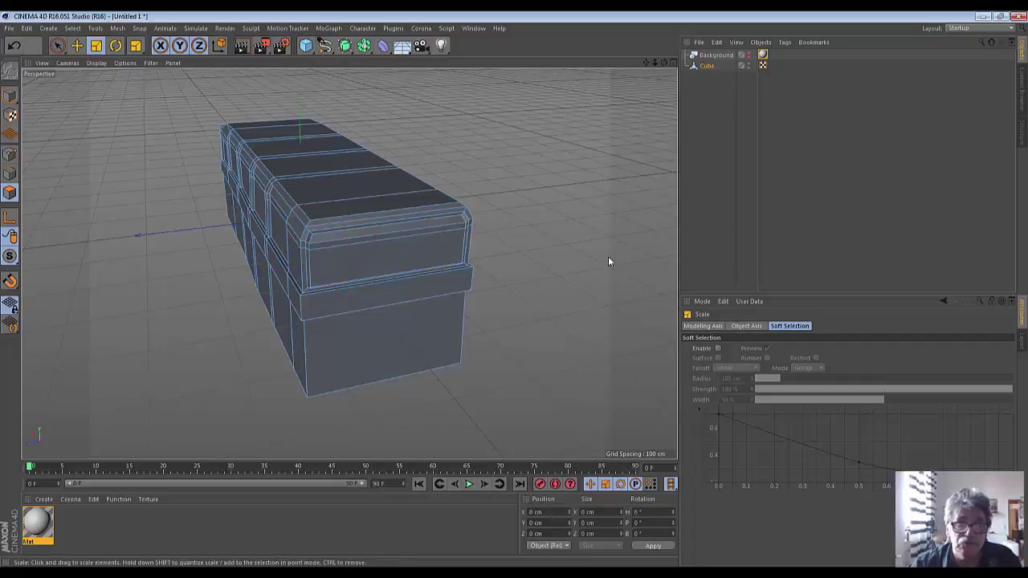
mouse_move(666, 68)
mouse_down()
mouse_move(349, 264)
mouse_move(573, 118)
mouse_up()
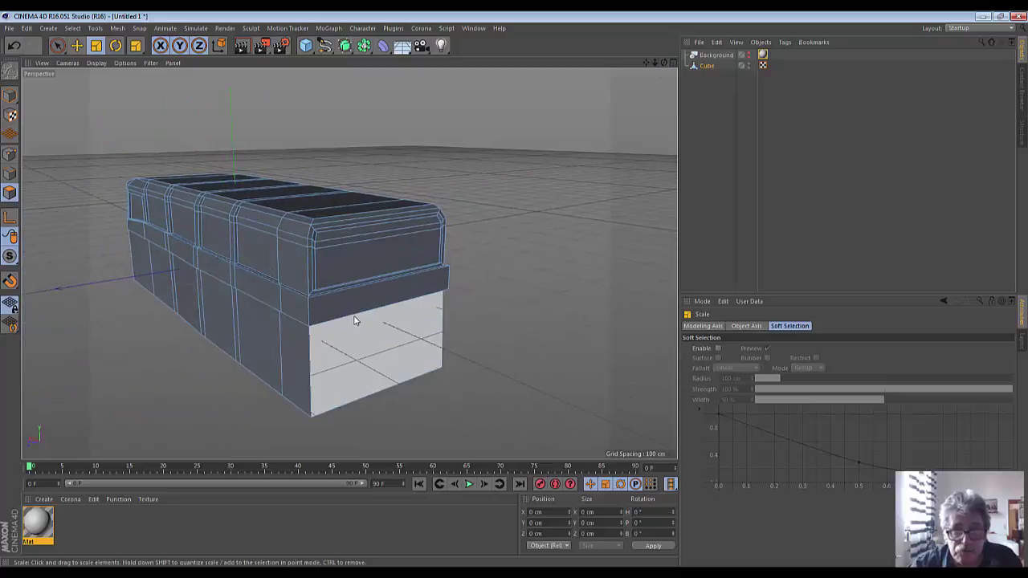
scroll(355, 320, up, 2)
scroll(355, 319, up, 3)
scroll(355, 320, up, 1)
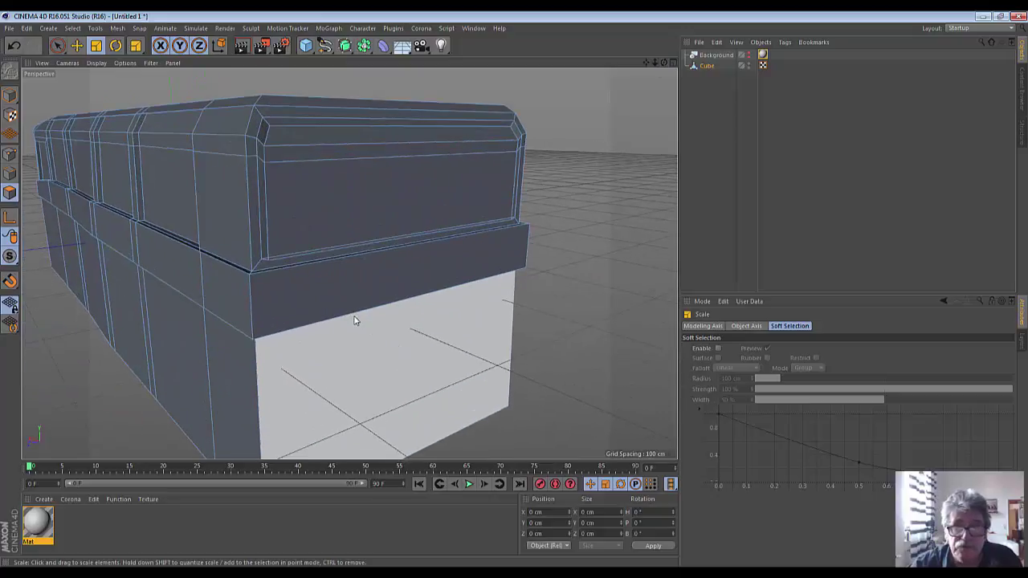
scroll(356, 319, up, 1)
scroll(355, 320, up, 1)
scroll(355, 320, up, 1)
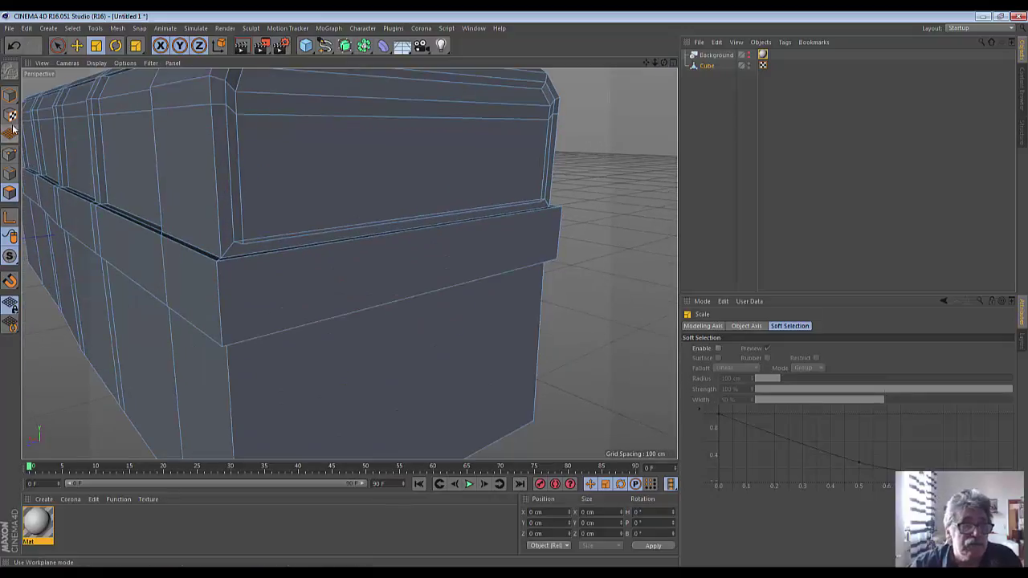
click(239, 248)
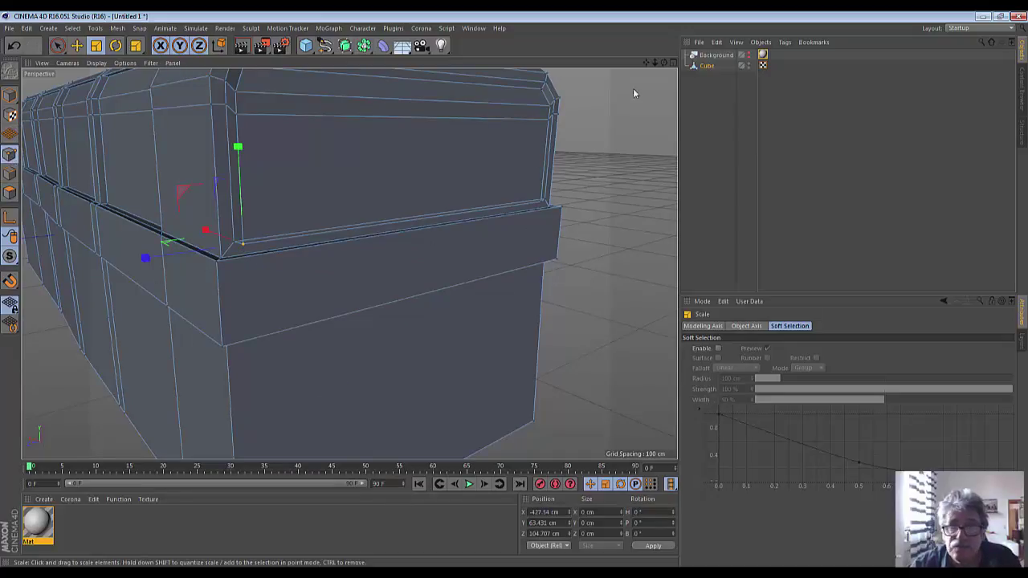
mouse_move(663, 68)
mouse_down()
mouse_move(349, 264)
mouse_move(662, 95)
mouse_move(349, 264)
mouse_move(659, 67)
mouse_move(359, 155)
mouse_up()
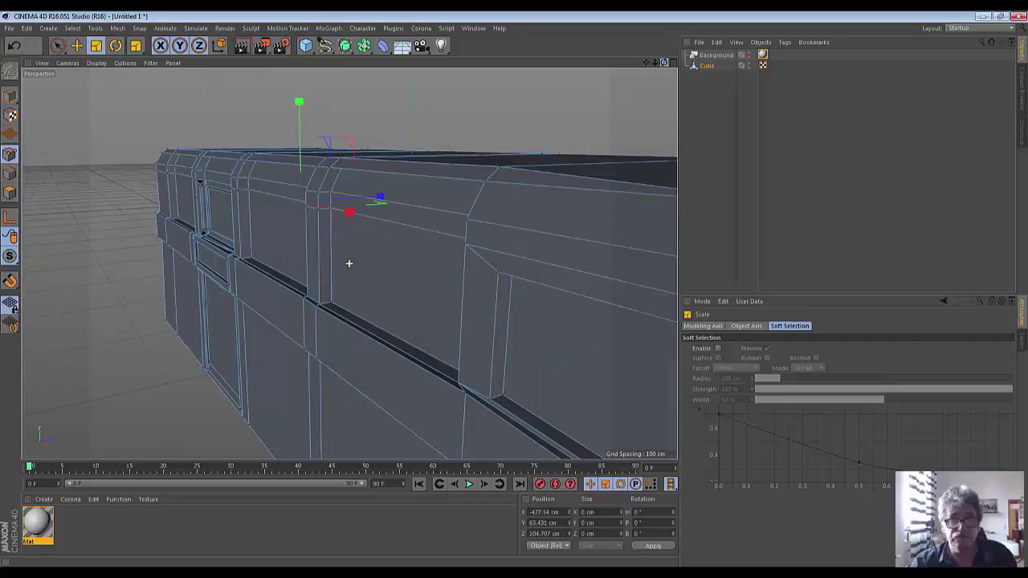
Zoom and orbit around the chest to inspect its side panels
scroll(249, 209, up, 2)
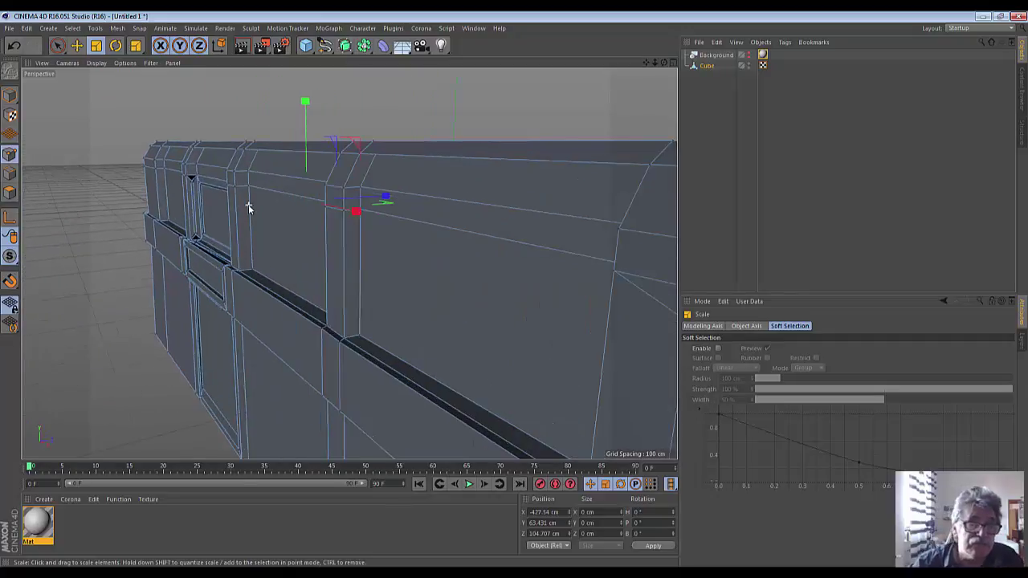
scroll(249, 209, up, 2)
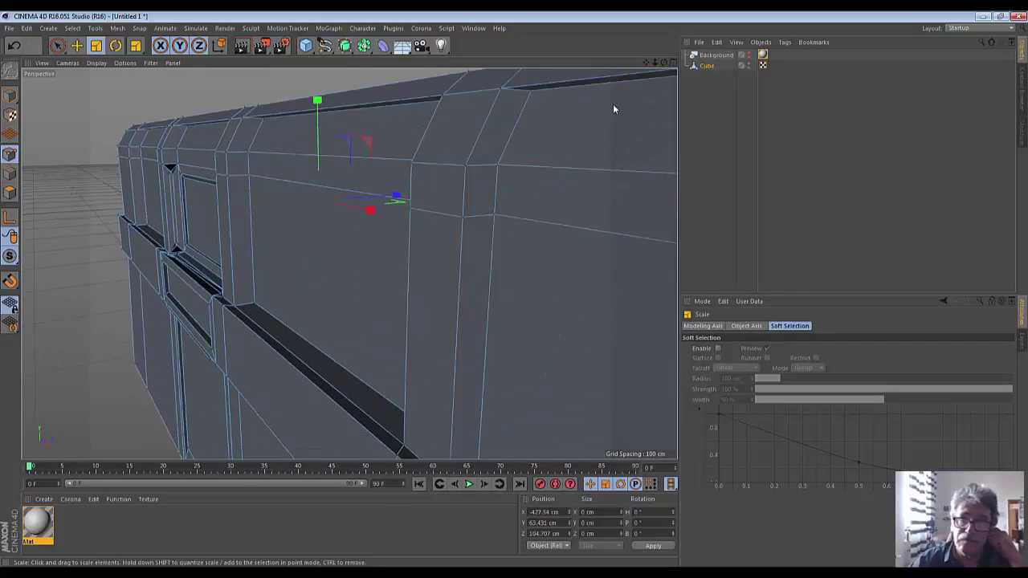
alt+drag(613, 103, 349, 263)
scroll(349, 264, up, 2)
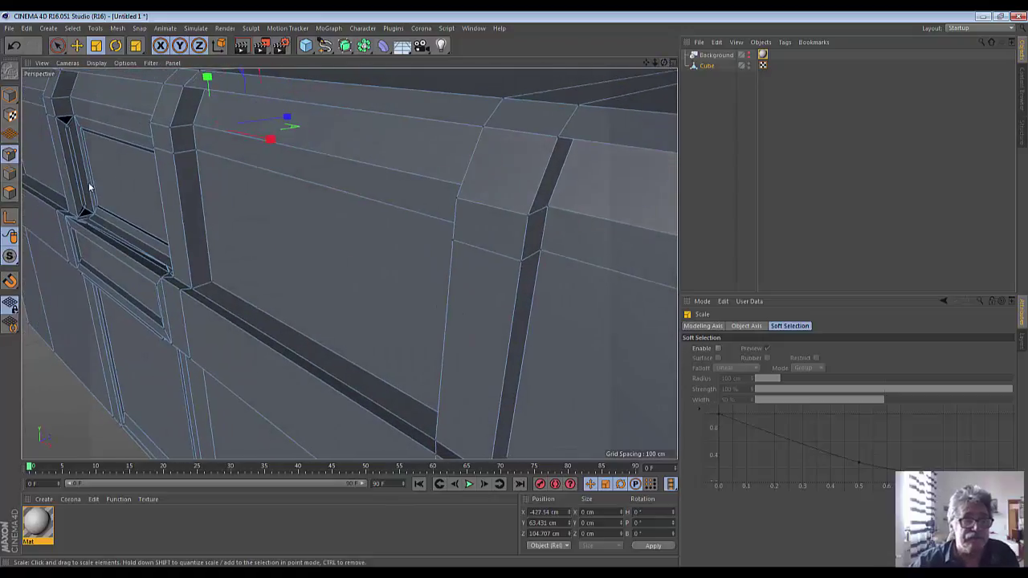
scroll(72, 163, up, 2)
scroll(72, 163, up, 2)
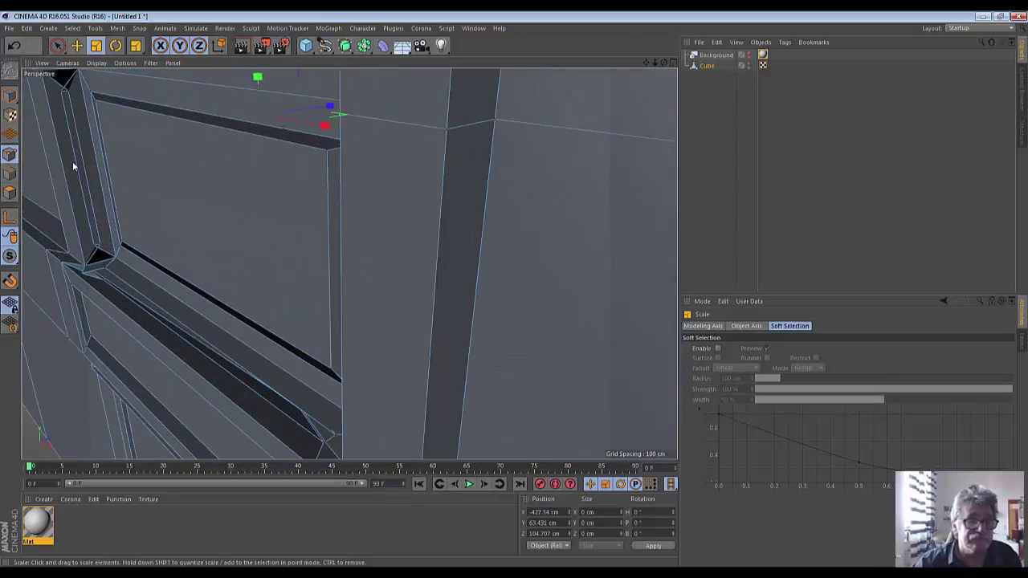
scroll(72, 162, down, 2)
scroll(73, 161, down, 2)
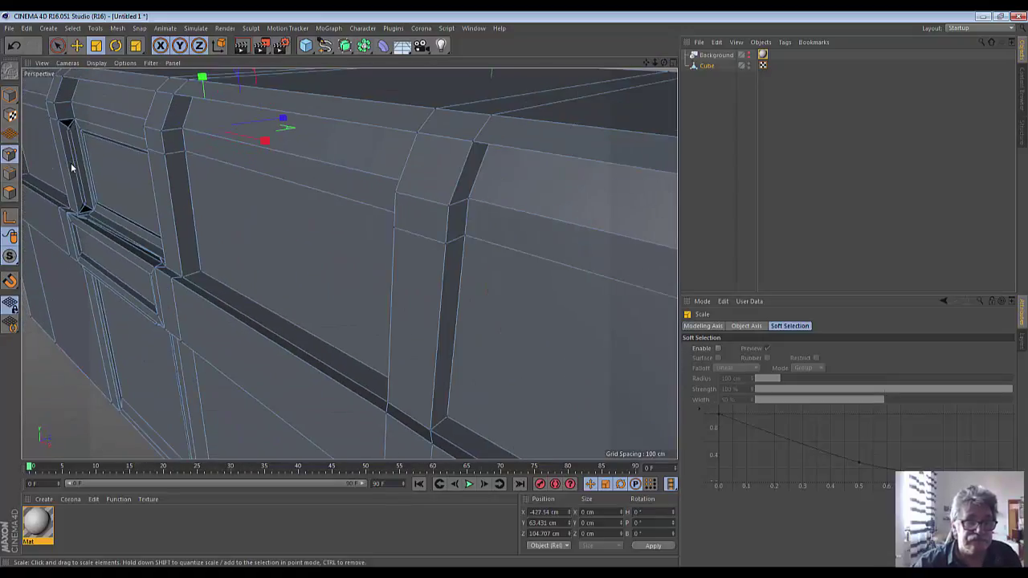
scroll(71, 166, down, 2)
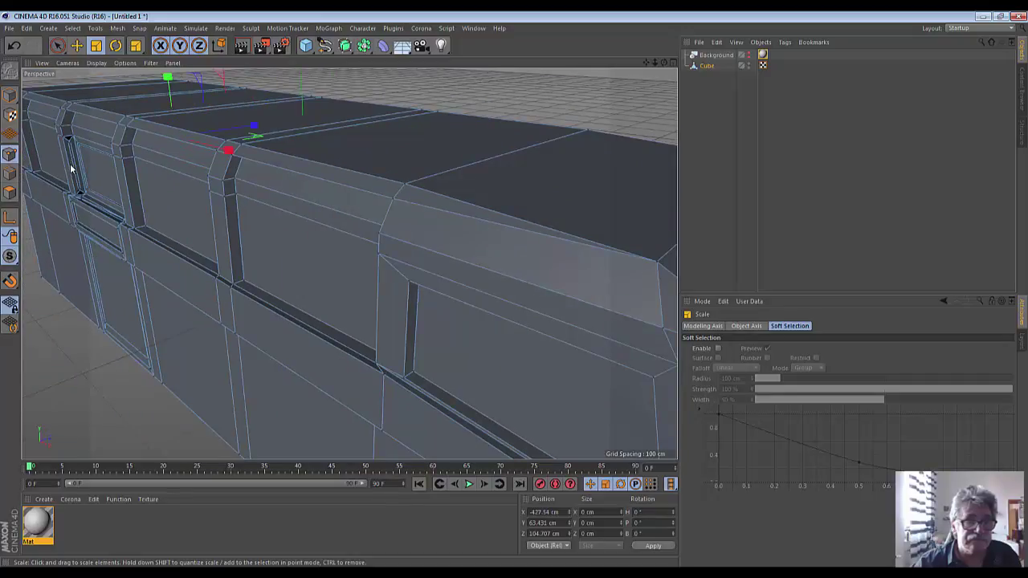
scroll(71, 168, down, 2)
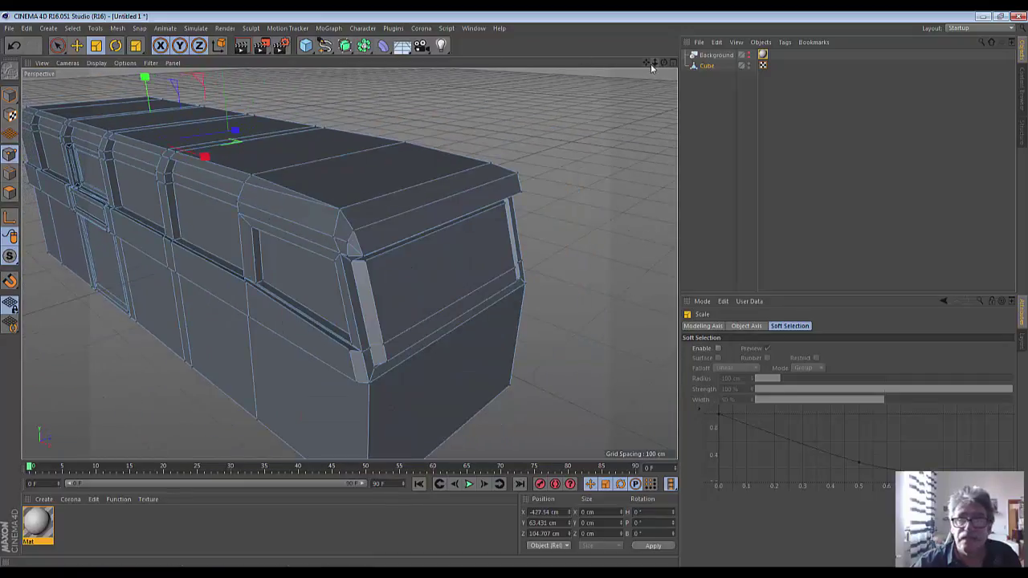
drag(648, 66, 349, 264)
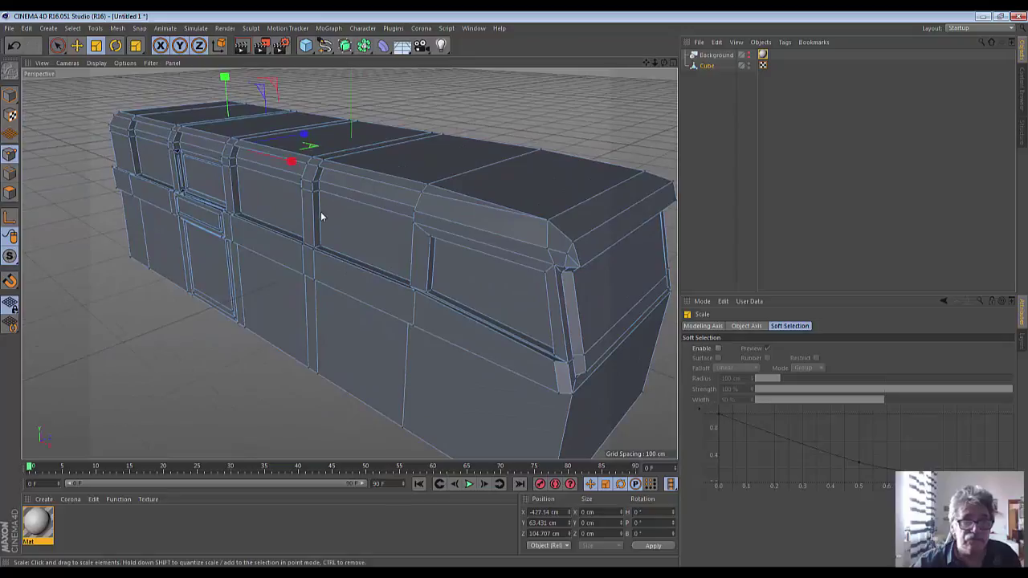
scroll(321, 212, up, 2)
scroll(320, 214, up, 1)
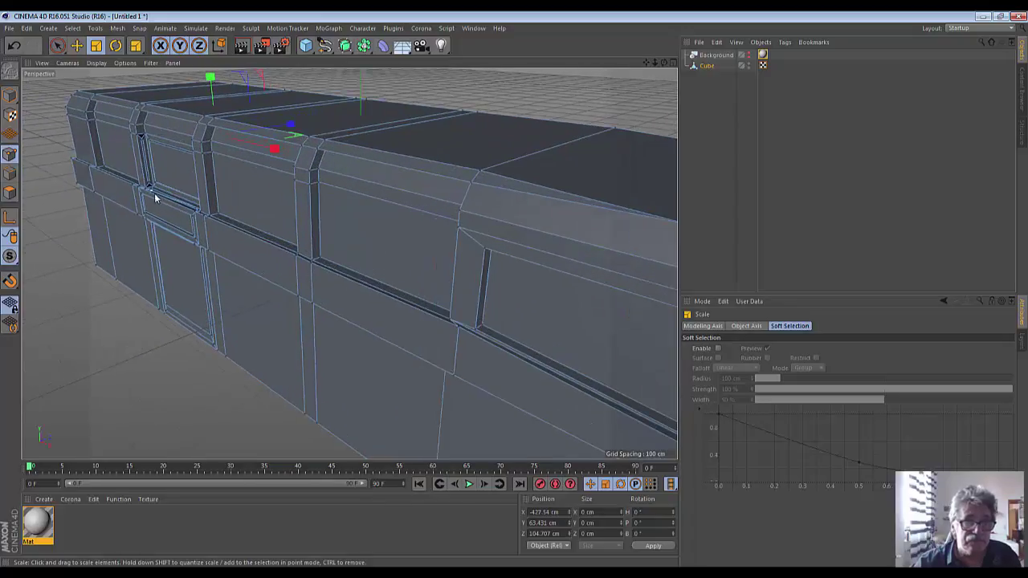
scroll(174, 212, up, 1)
scroll(174, 212, up, 1)
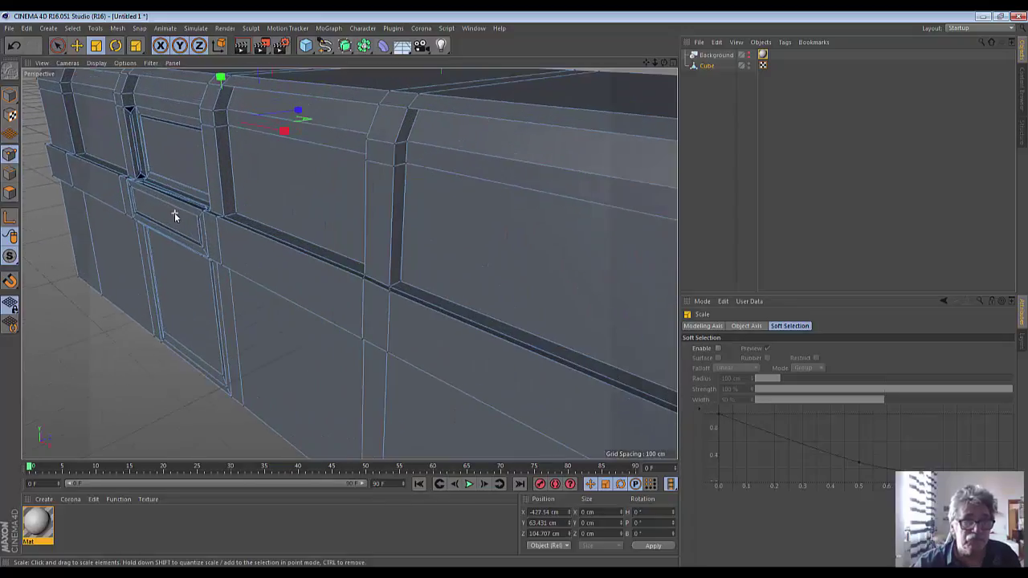
scroll(175, 212, down, 2)
scroll(175, 213, down, 2)
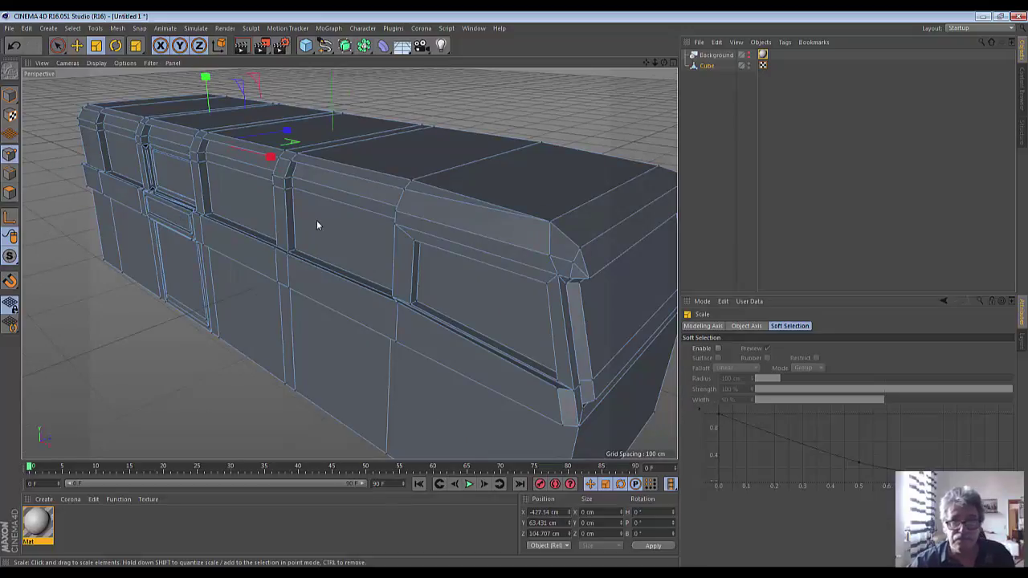
Undo the last two inset edits and return the view to the chest's end
key(ctrl+z)
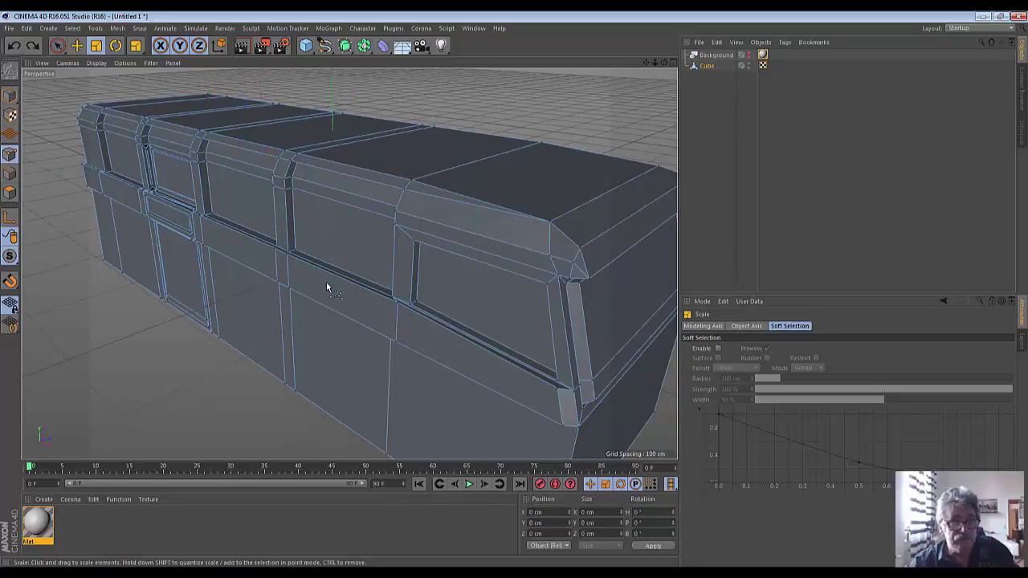
key(ctrl+z)
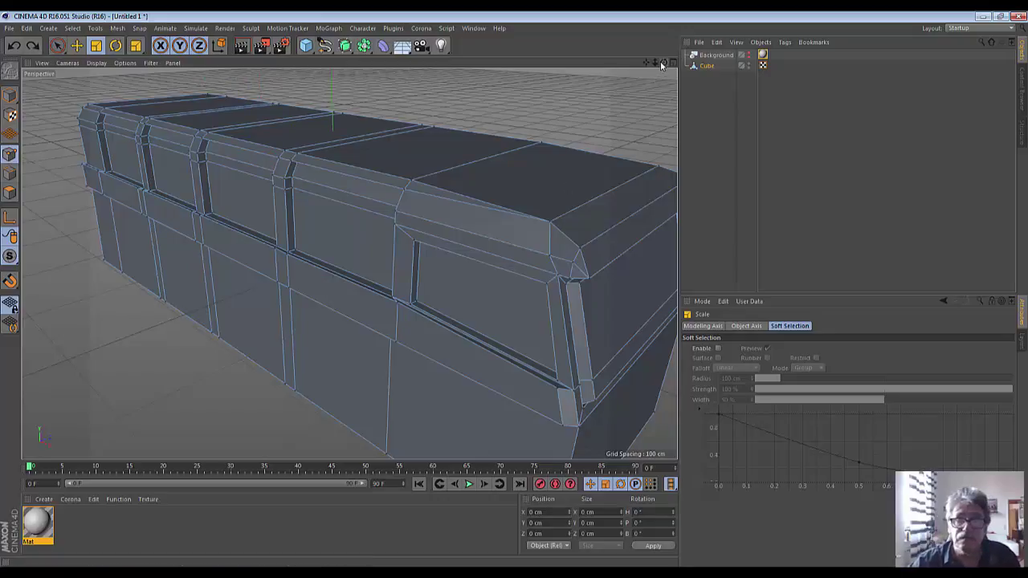
mouse_move(666, 65)
mouse_down()
mouse_move(345, 264)
mouse_move(386, 246)
mouse_up()
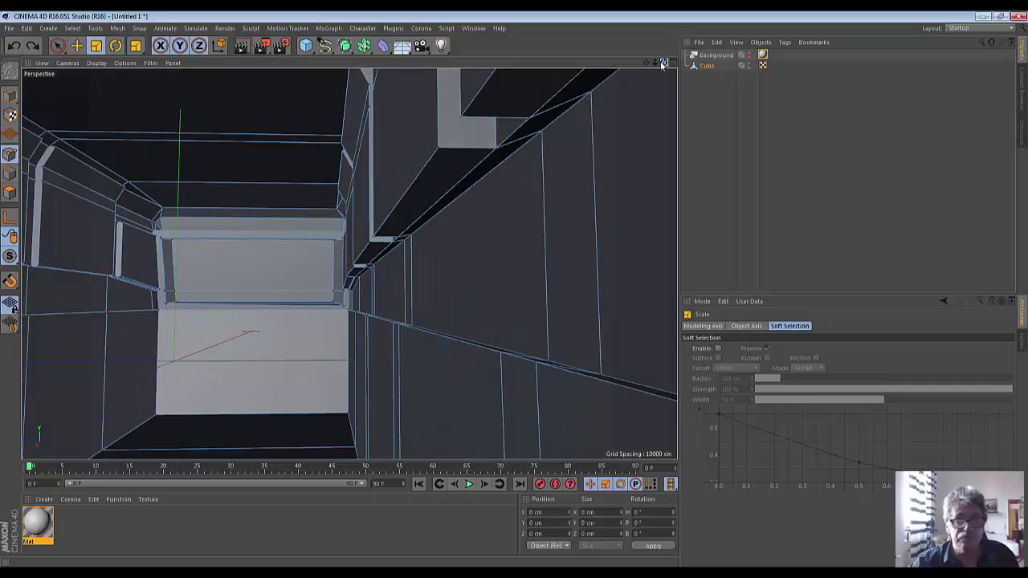
key(ctrl+shift+z)
key(ctrl+shift+z)
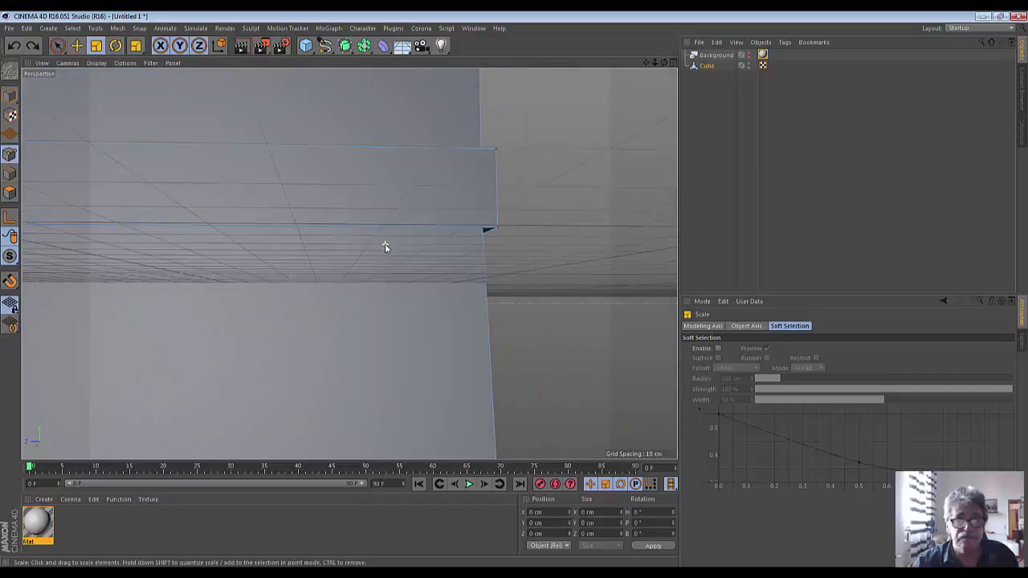
key(ctrl+shift+z)
key(ctrl+shift+z)
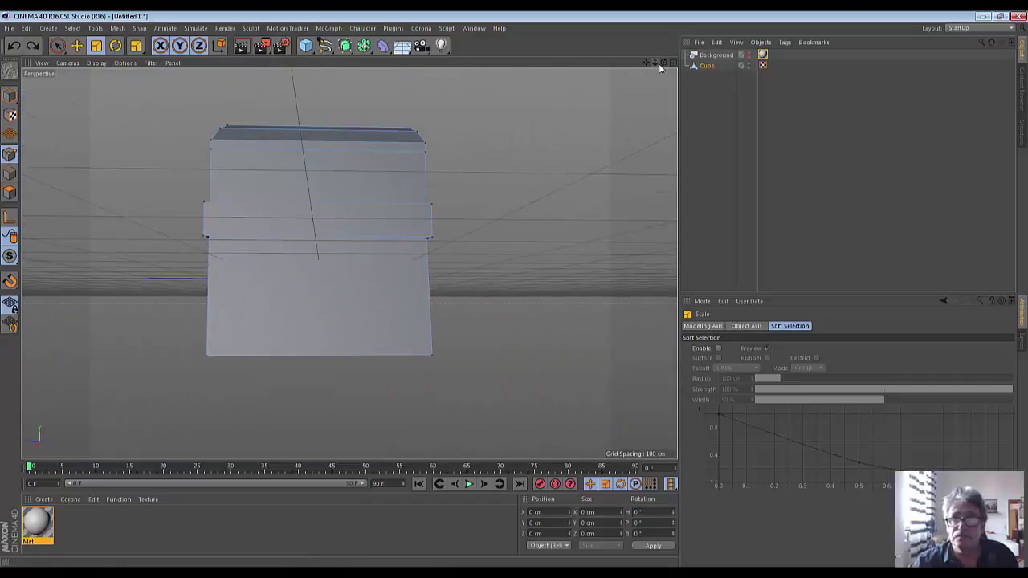
drag(661, 63, 349, 264)
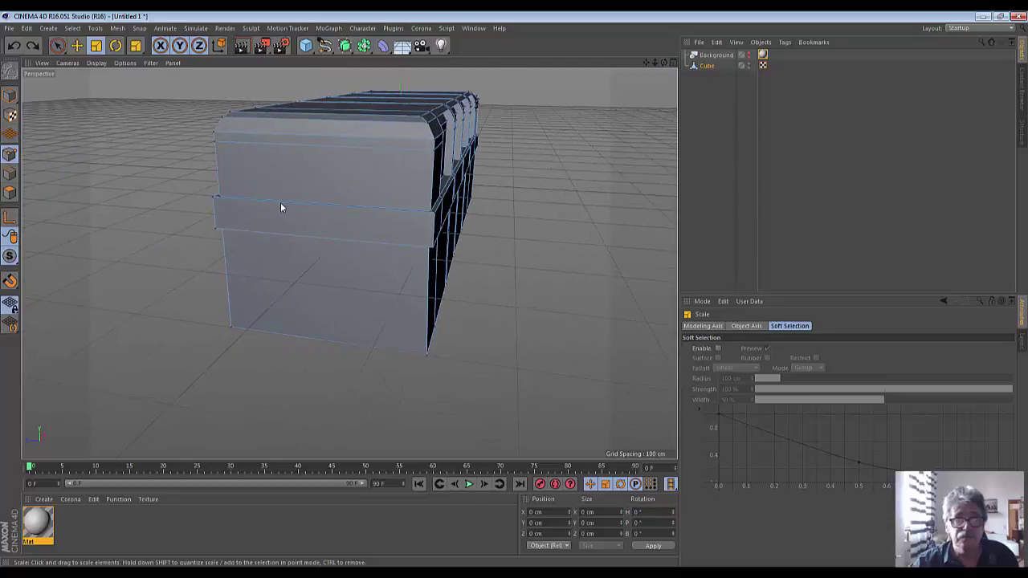
click(308, 174)
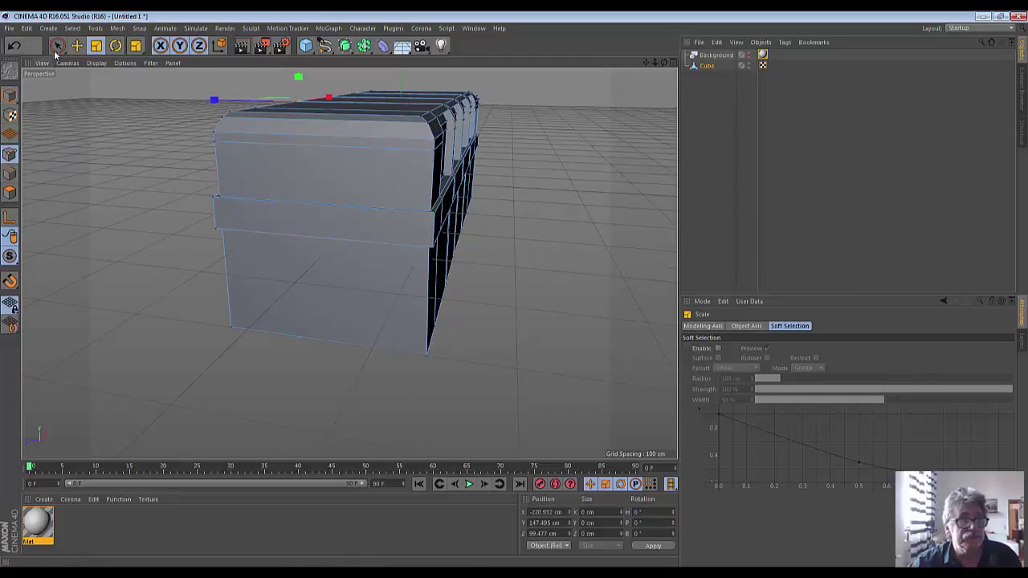
Switch to Live Selection limited to visible elements, clear the selection, and enter Polygon mode
drag(57, 45, 80, 56)
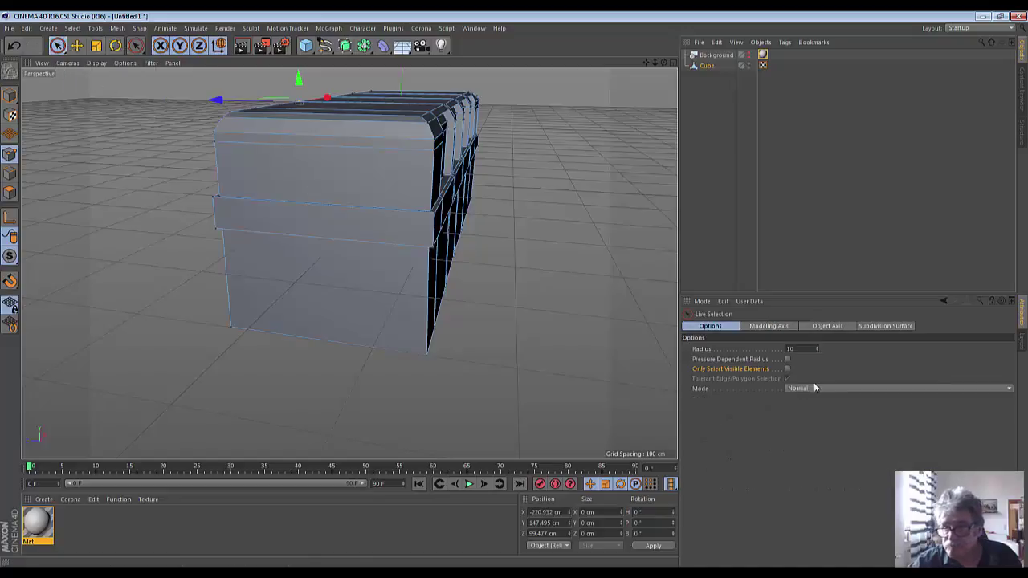
click(788, 369)
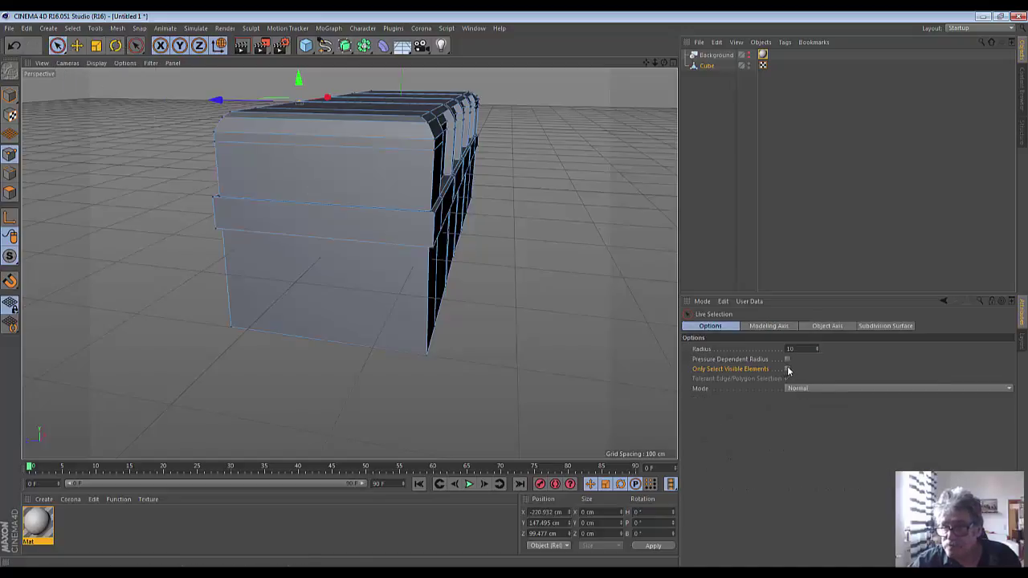
click(340, 183)
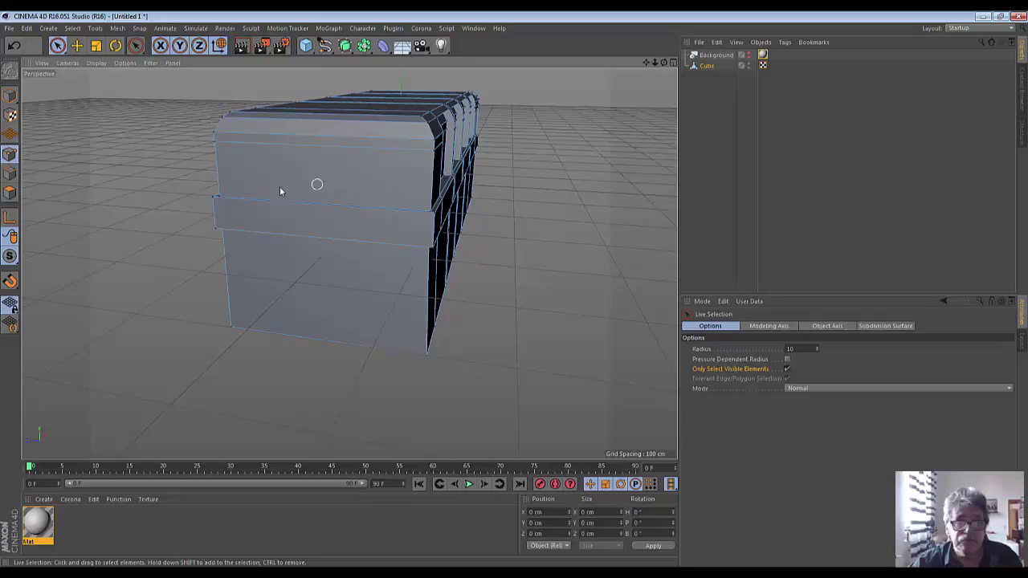
click(9, 195)
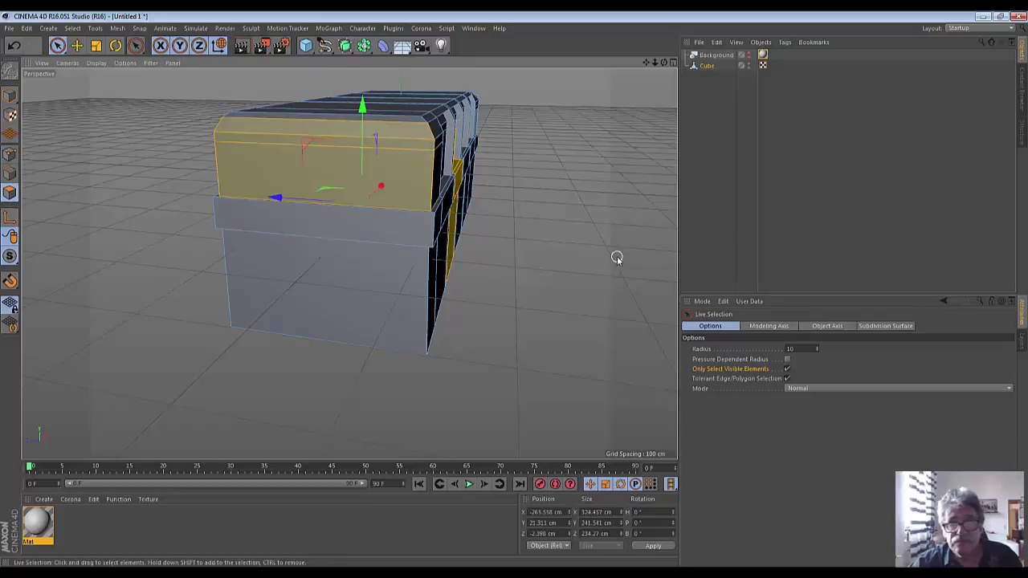
Select the lid's front face plus the bevel strip along its top edge
scroll(349, 264, up, 1)
scroll(349, 264, up, 3)
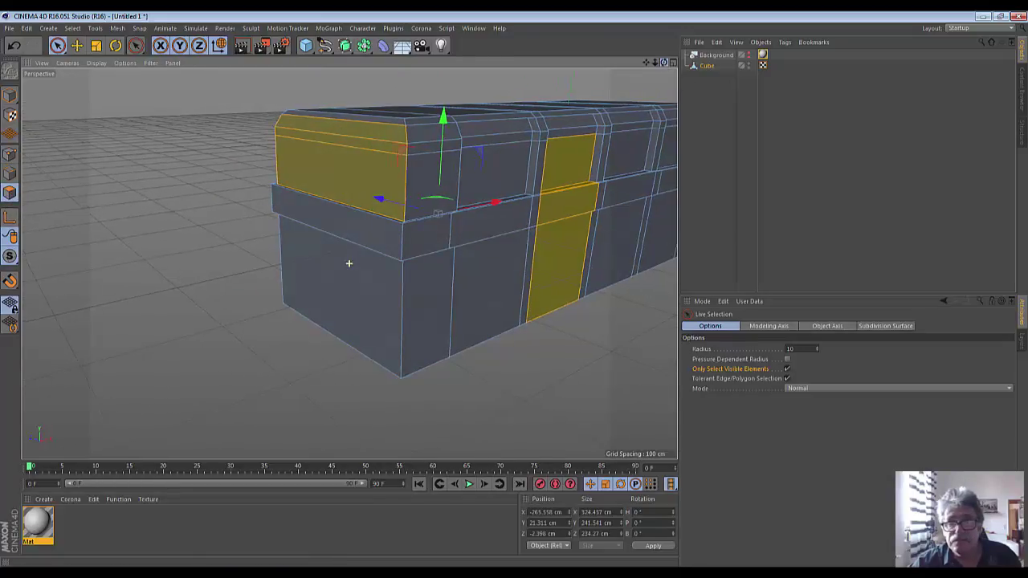
scroll(349, 263, down, 4)
click(567, 275)
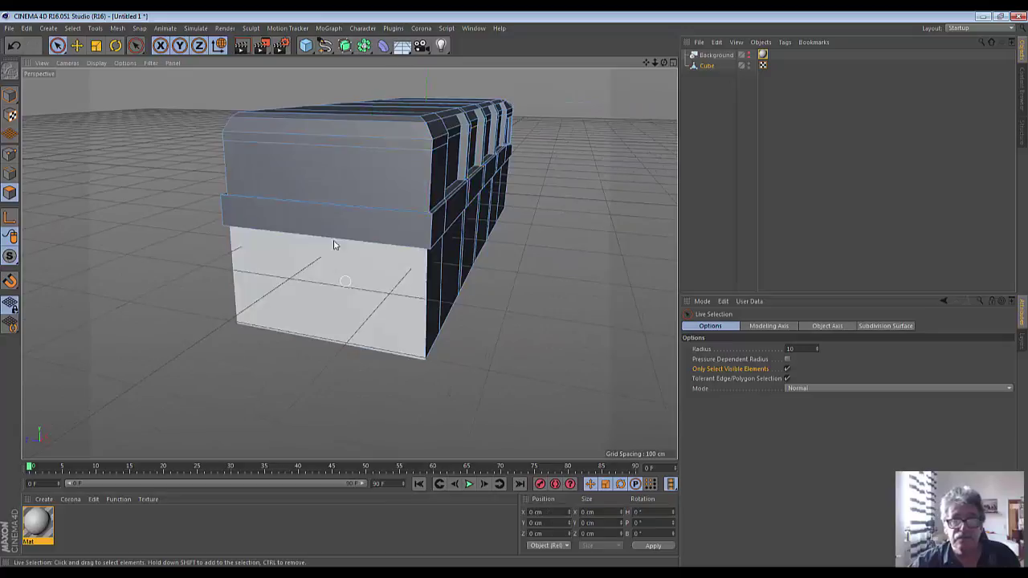
click(338, 169)
shift+click(341, 141)
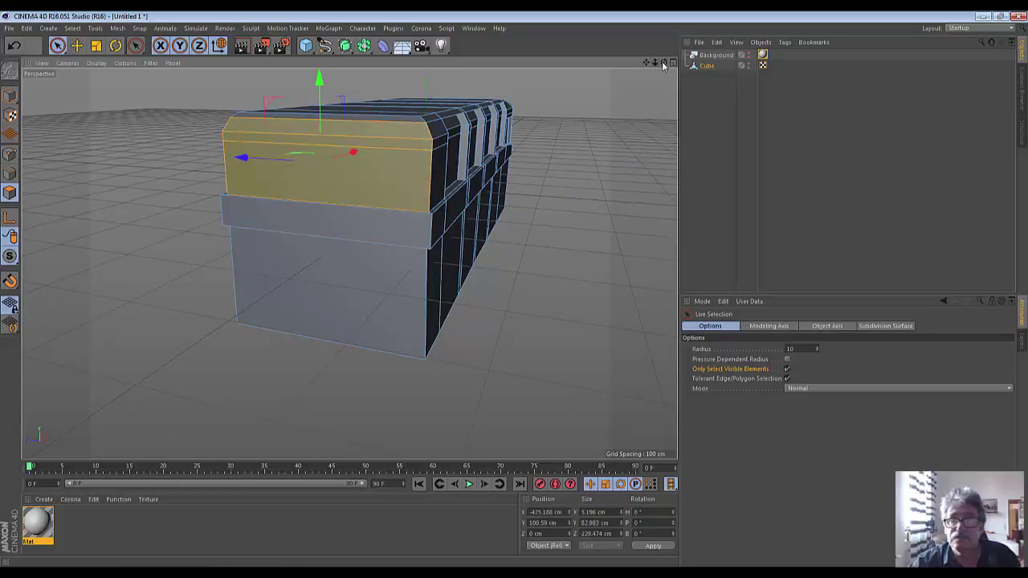
alt+drag(349, 263, 348, 263)
Apply Extrude Inner to the selected lid front with an offset of about 6.1 cm
right_click(575, 200)
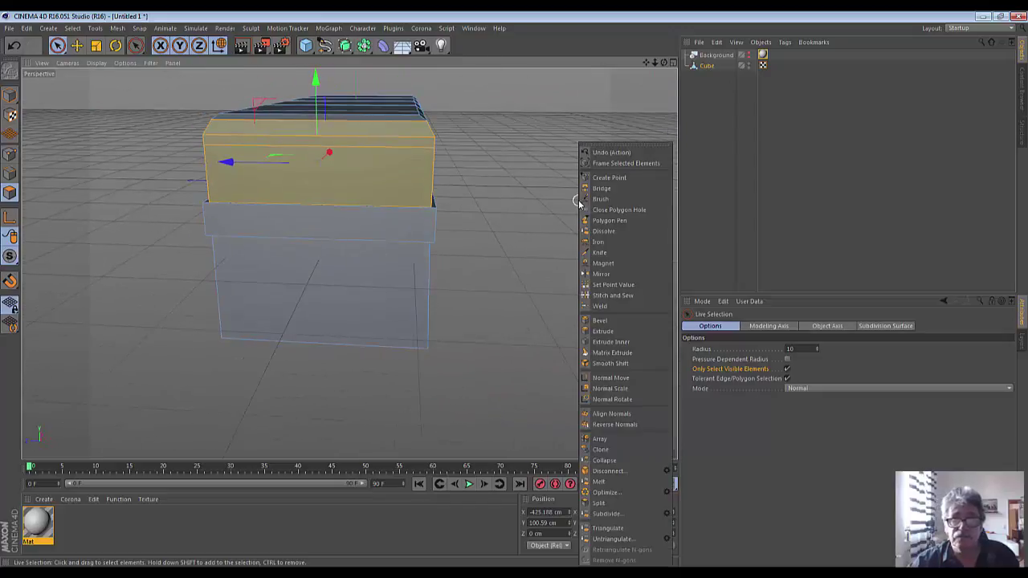
click(611, 341)
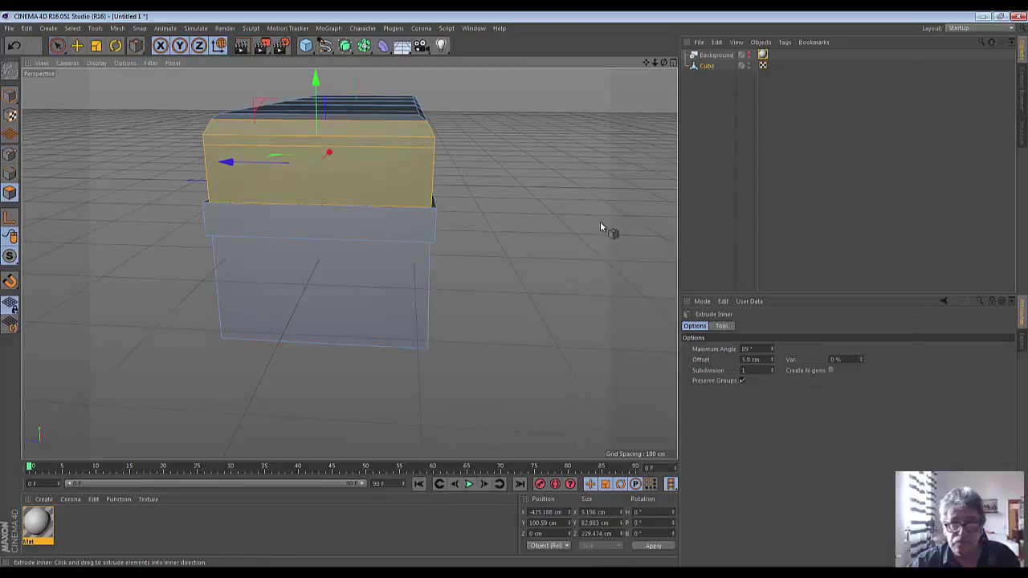
drag(321, 168, 347, 169)
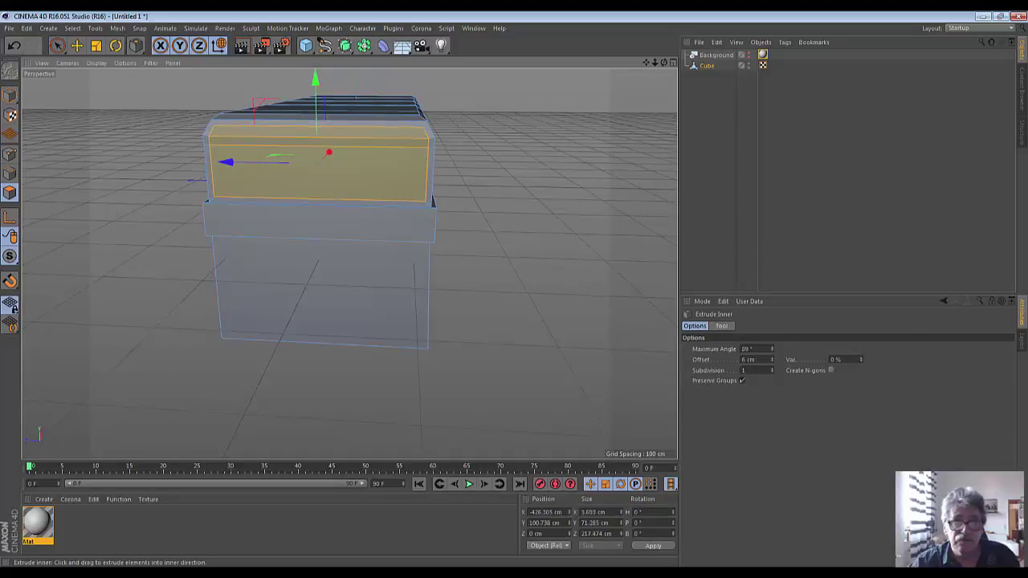
drag(664, 62, 562, 72)
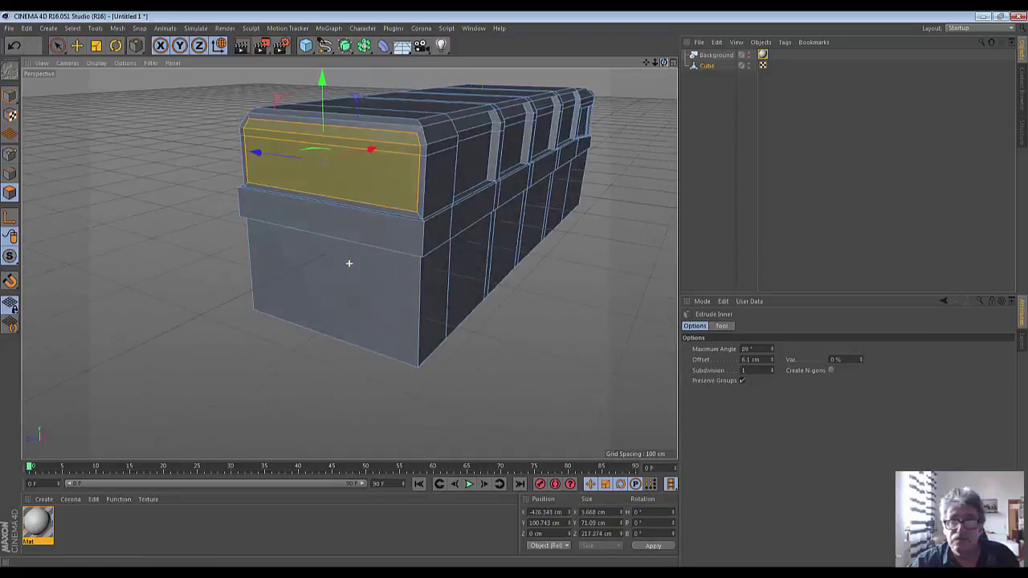
alt+drag(349, 263, 349, 262)
Bevel the inset lid panel with offset and extrusion of about 3.1 cm, then inspect the recess
right_click(539, 287)
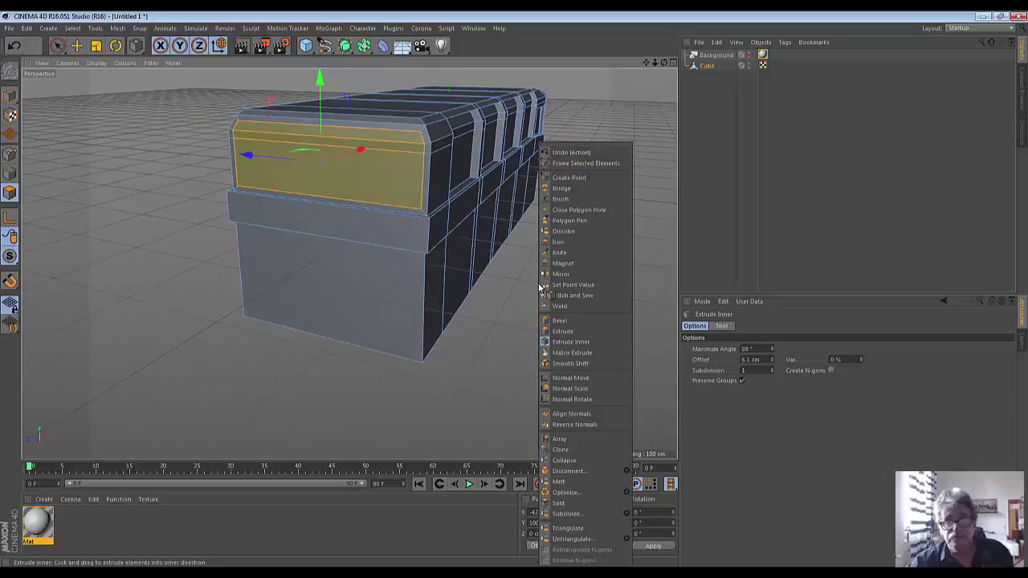
click(559, 320)
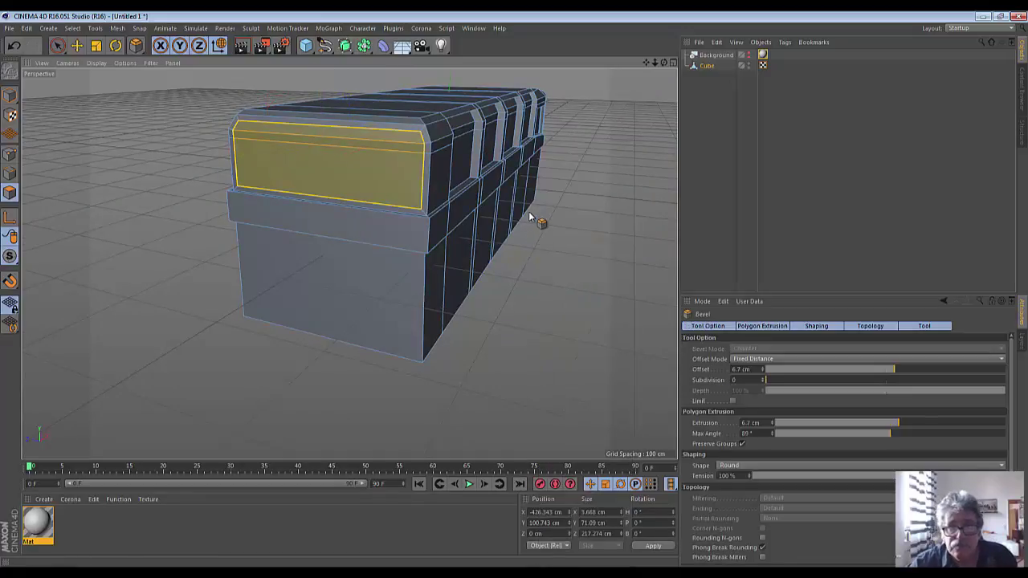
drag(345, 265, 322, 265)
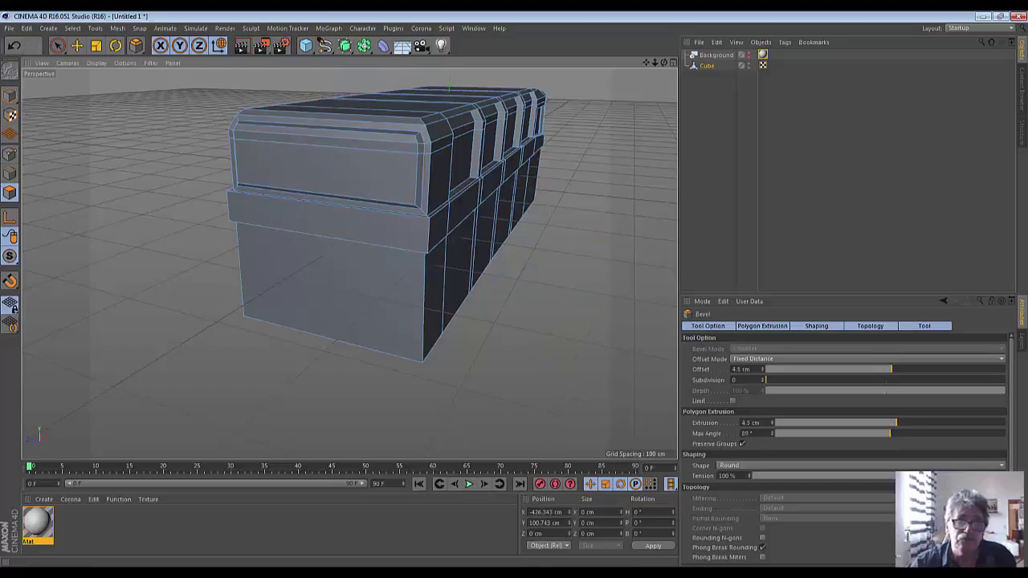
mouse_move(321, 265)
mouse_down()
mouse_move(309, 265)
mouse_move(527, 254)
mouse_up()
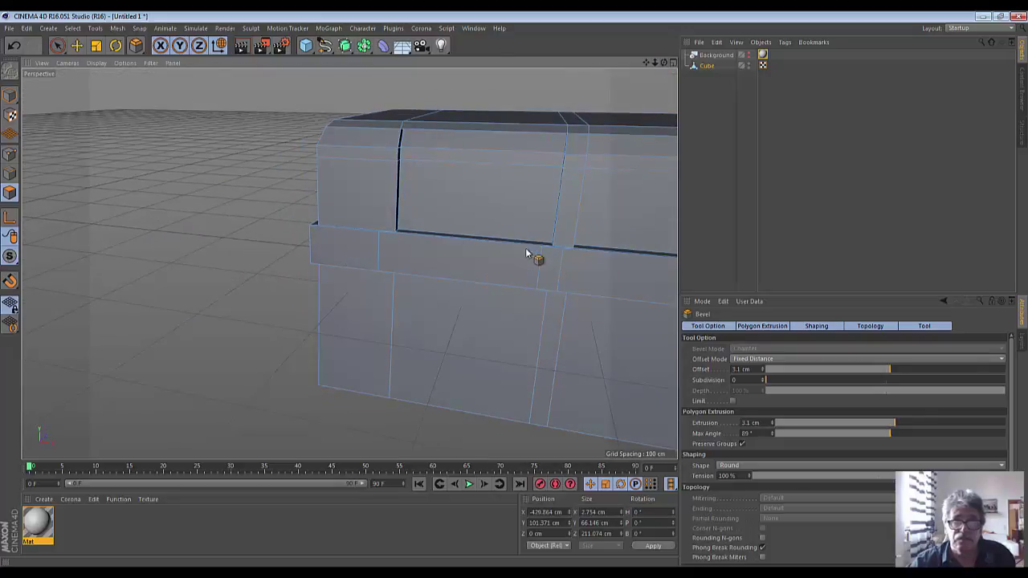
scroll(527, 254, down, 3)
scroll(514, 310, down, 1)
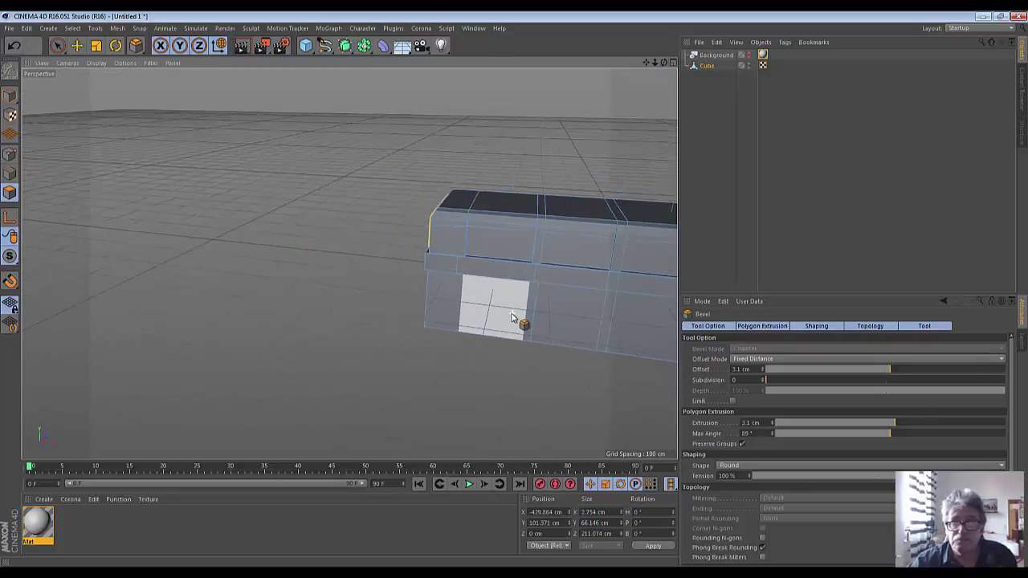
scroll(514, 319, down, 2)
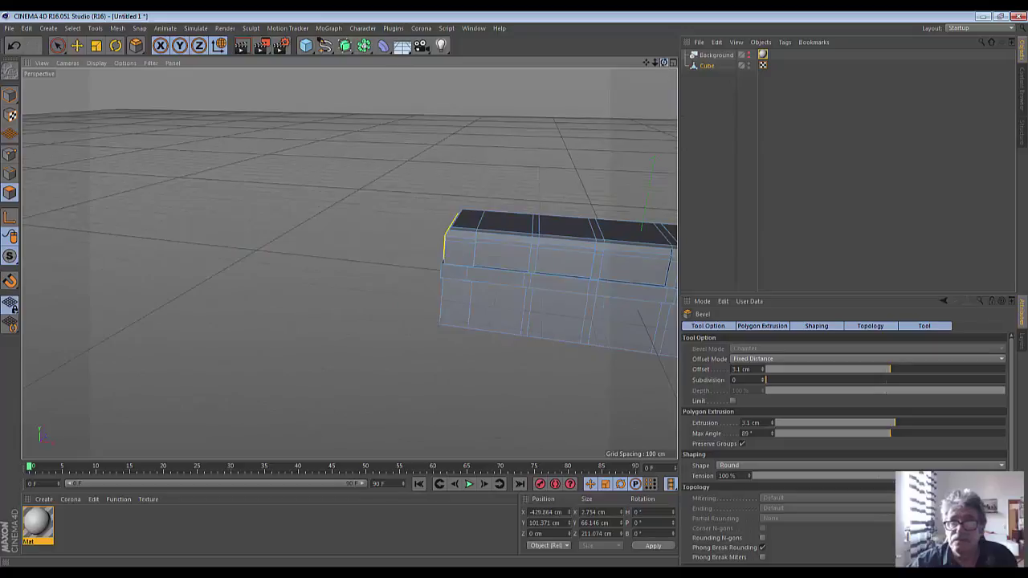
mouse_move(349, 265)
alt+mouse_down()
mouse_move(541, 197)
mouse_move(471, 303)
mouse_move(584, 137)
alt+mouse_up()
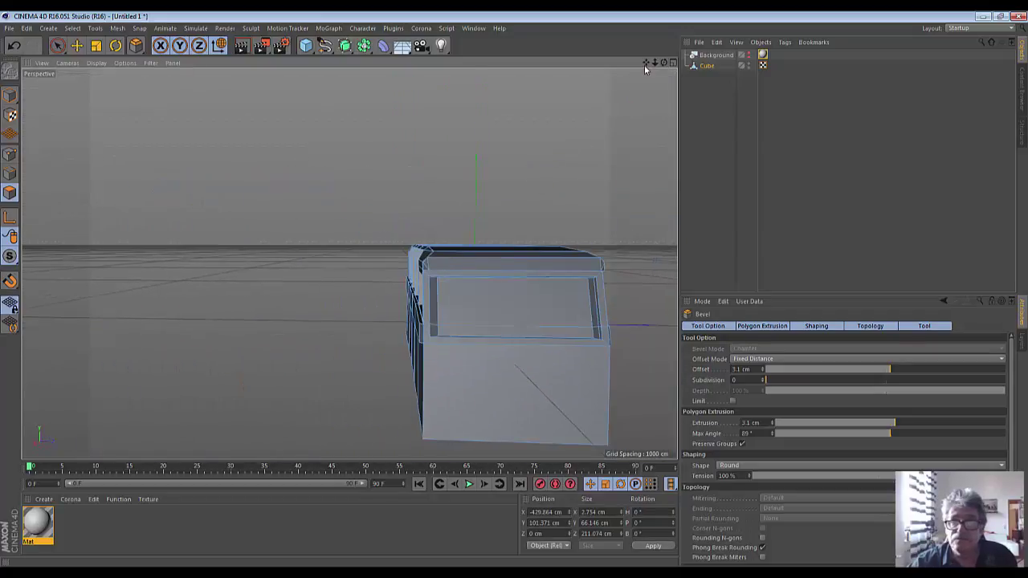
mouse_move(645, 69)
alt+mouse_down()
mouse_move(348, 264)
mouse_move(572, 293)
alt+mouse_up()
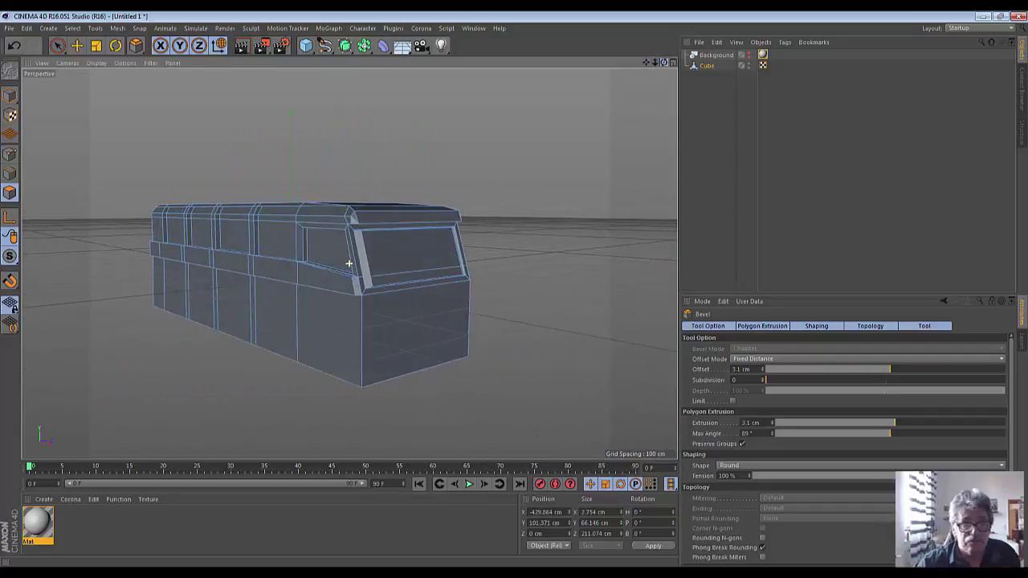
click(240, 48)
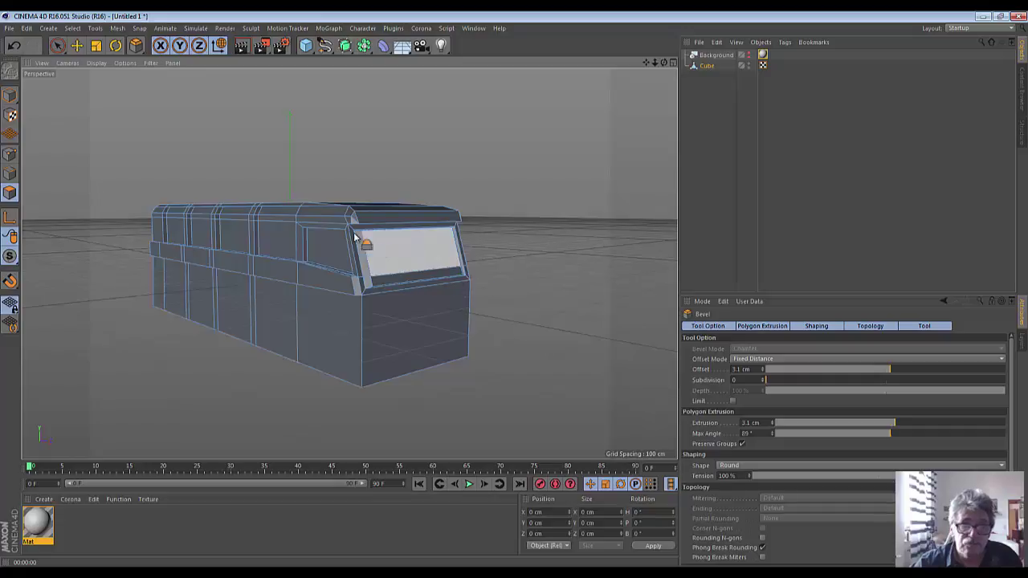
scroll(347, 254, up, 3)
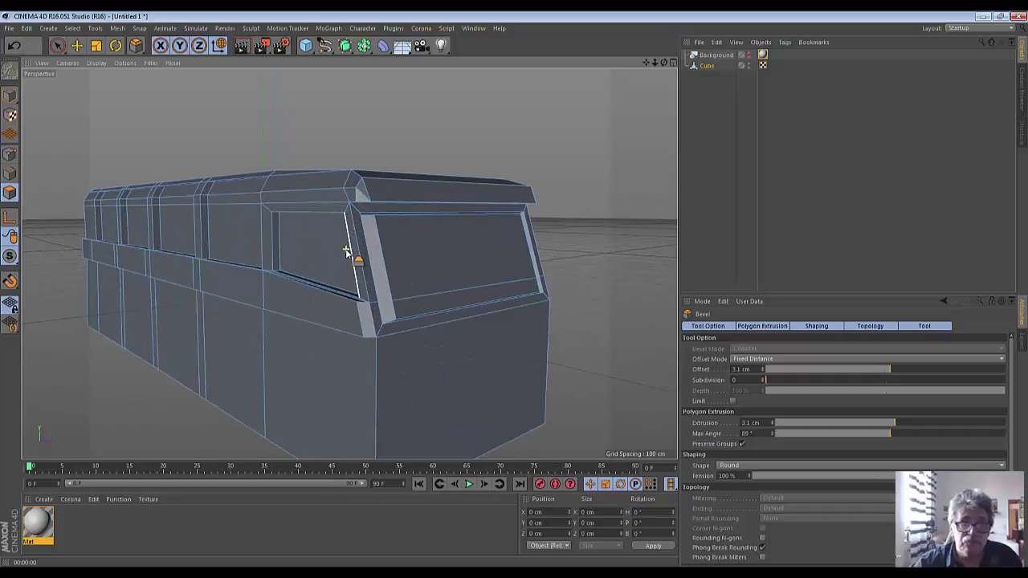
scroll(348, 252, up, 3)
drag(665, 68, 530, 81)
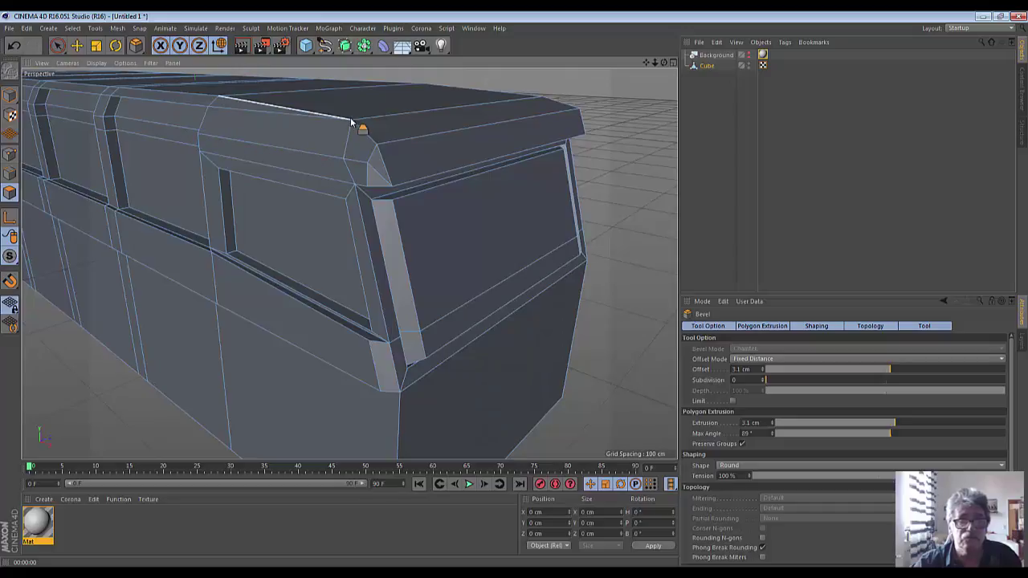
scroll(550, 315, down, 5)
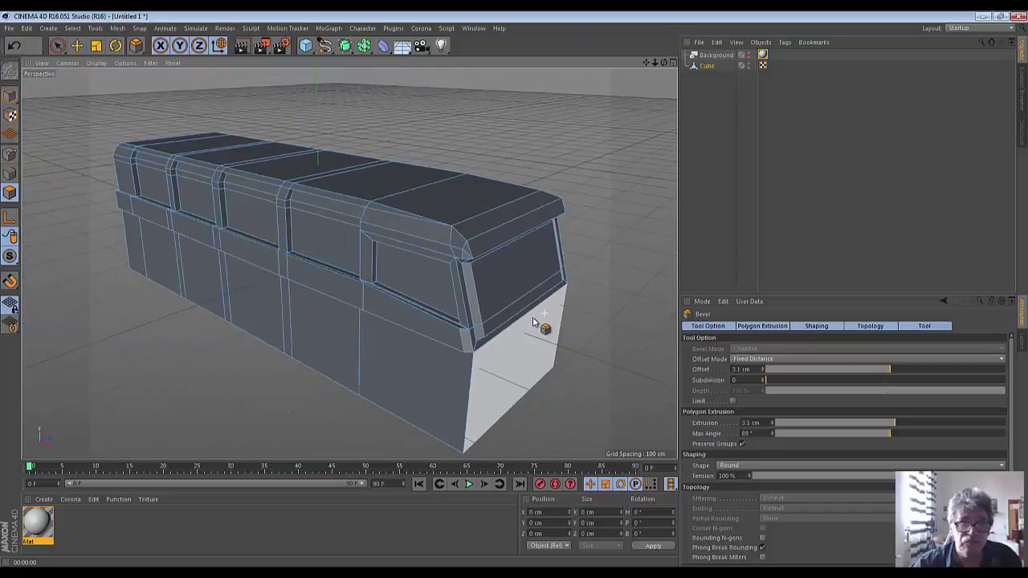
scroll(539, 326, down, 3)
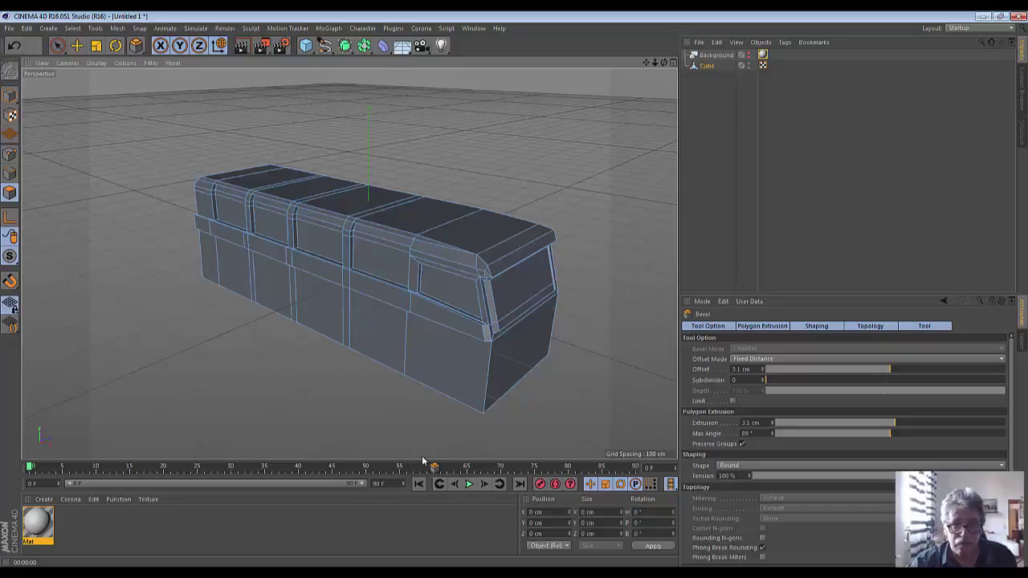
key(F10)
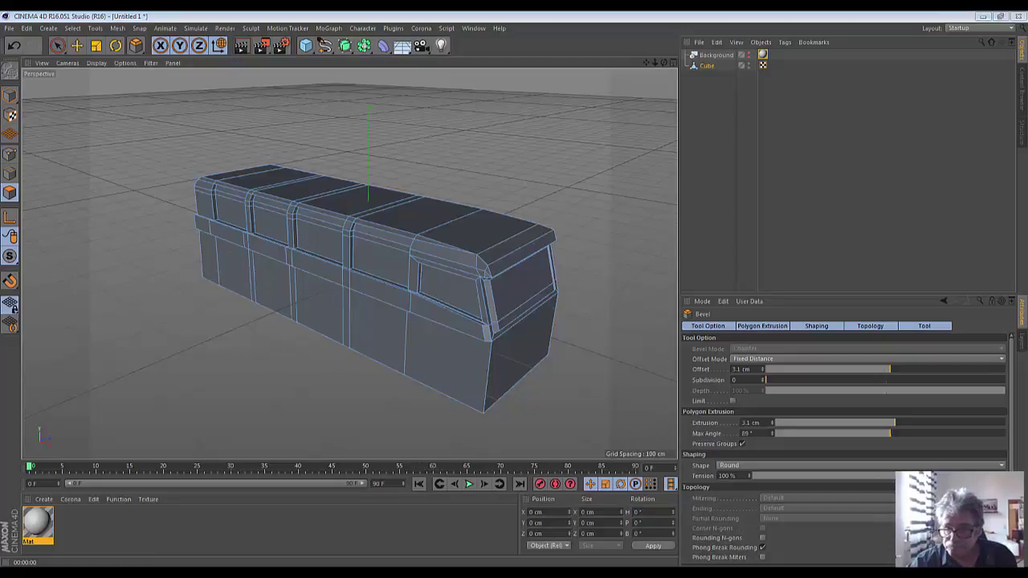